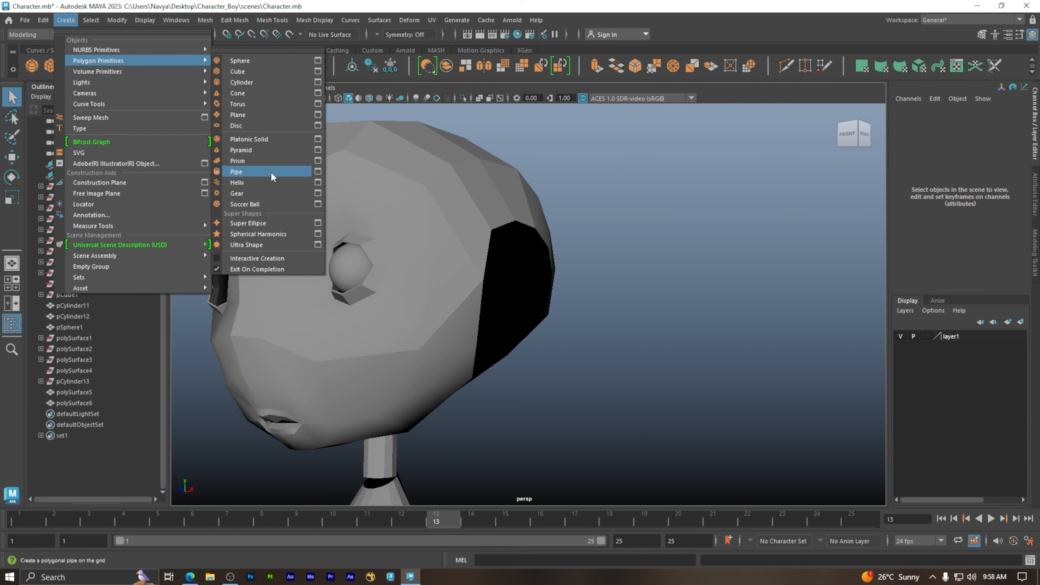
Create a polygon pipe and move it up beside the head, to about X 17.013, Y 73.128
{"action": "left_click", "coordinate": [270, 172]}
{"action": "scroll", "coordinate": [684, 369], "scroll_direction": "down", "scroll_amount": 5}
{"action": "scroll", "coordinate": [564, 377], "scroll_direction": "up", "scroll_amount": 5}
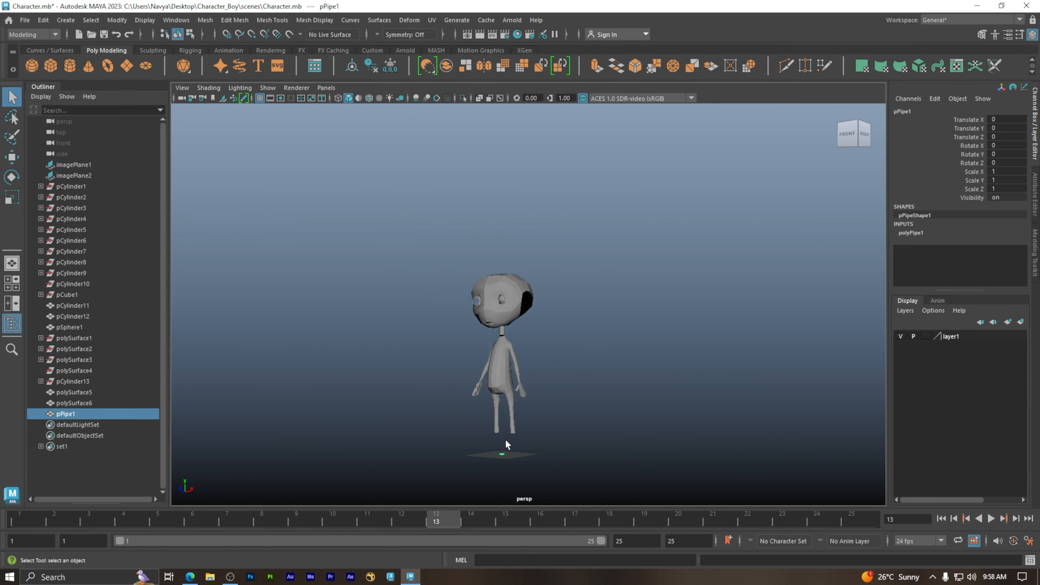
{"action": "key", "text": "w"}
{"action": "left_click_drag", "start_coordinate": [506, 444], "coordinate": [494, 272]}
{"action": "left_click_drag", "start_coordinate": [537, 297], "coordinate": [567, 298]}
In the front view, lower the pipe onto the reference image's ear, to about Y 68.991
{"action": "key", "text": "space"}
{"action": "key", "text": "space"}
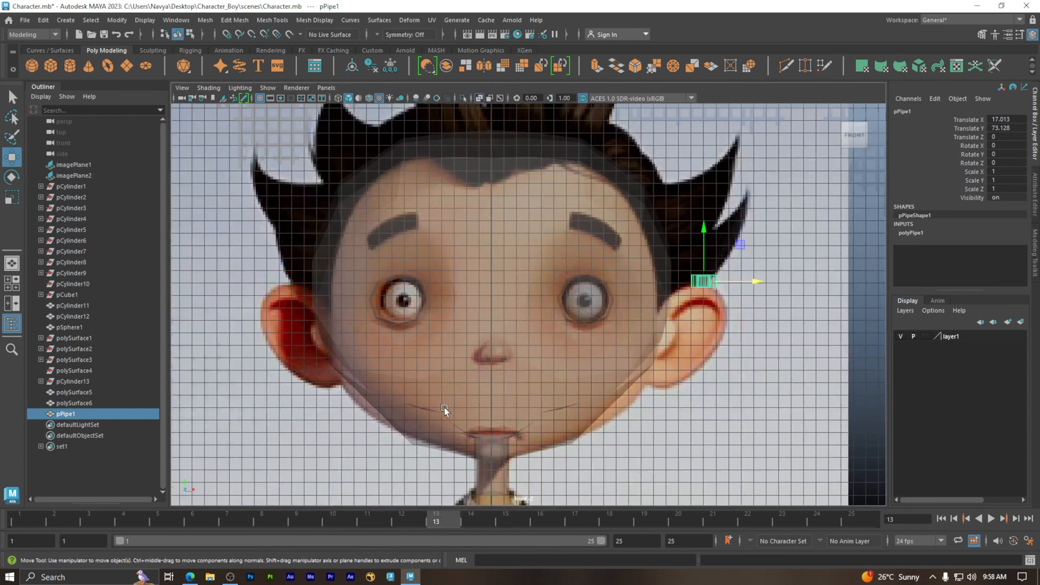
{"action": "middle_click_drag", "start_coordinate": [633, 289], "coordinate": [405, 279], "text": "alt"}
{"action": "right_click_drag", "start_coordinate": [460, 278], "coordinate": [803, 304], "text": "alt"}
{"action": "left_click_drag", "start_coordinate": [456, 208], "coordinate": [460, 291]}
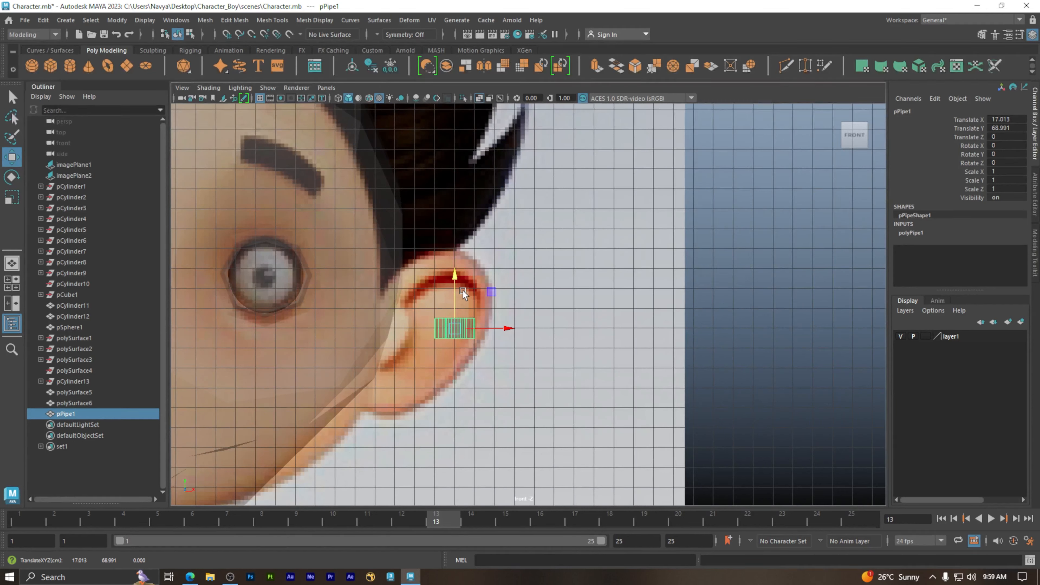
Rotate the pipe about X and set its Rotate X to exactly 90
{"action": "key", "text": "e"}
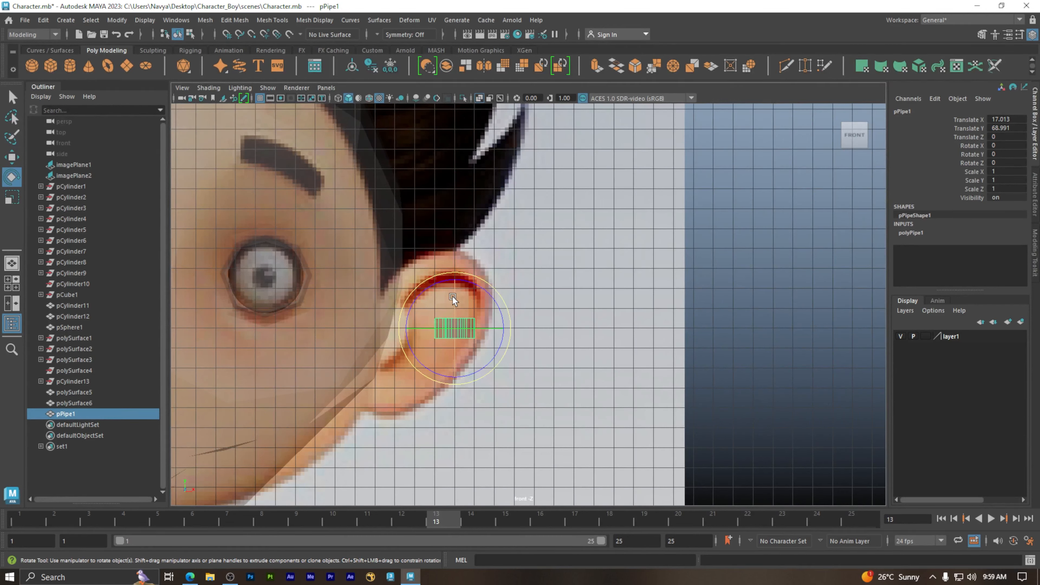
{"action": "left_click_drag", "start_coordinate": [453, 296], "coordinate": [457, 366]}
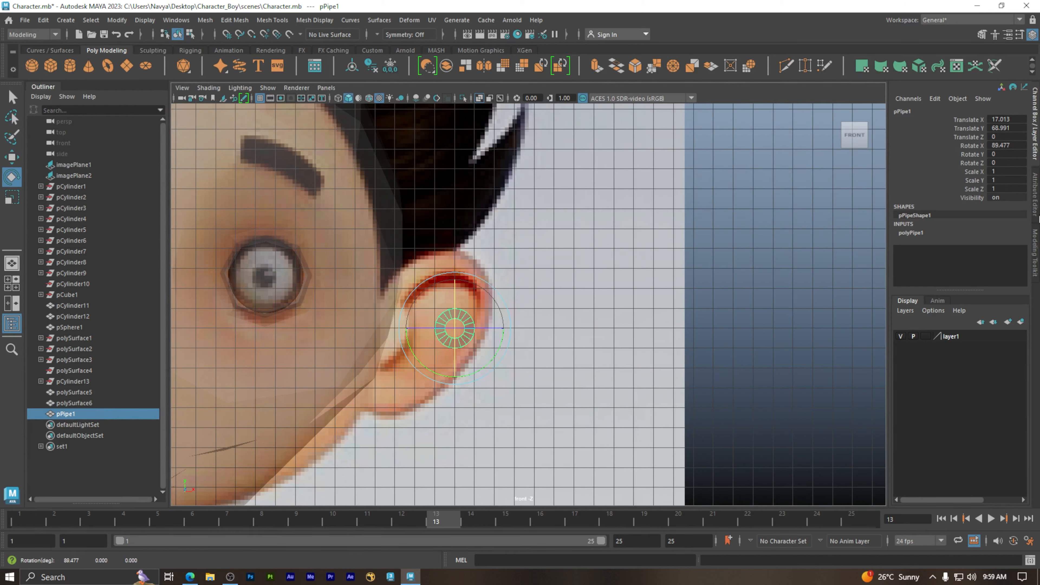
{"action": "double_click", "coordinate": [1009, 146]}
{"action": "type", "text": "90"}
{"action": "key", "text": "Return"}
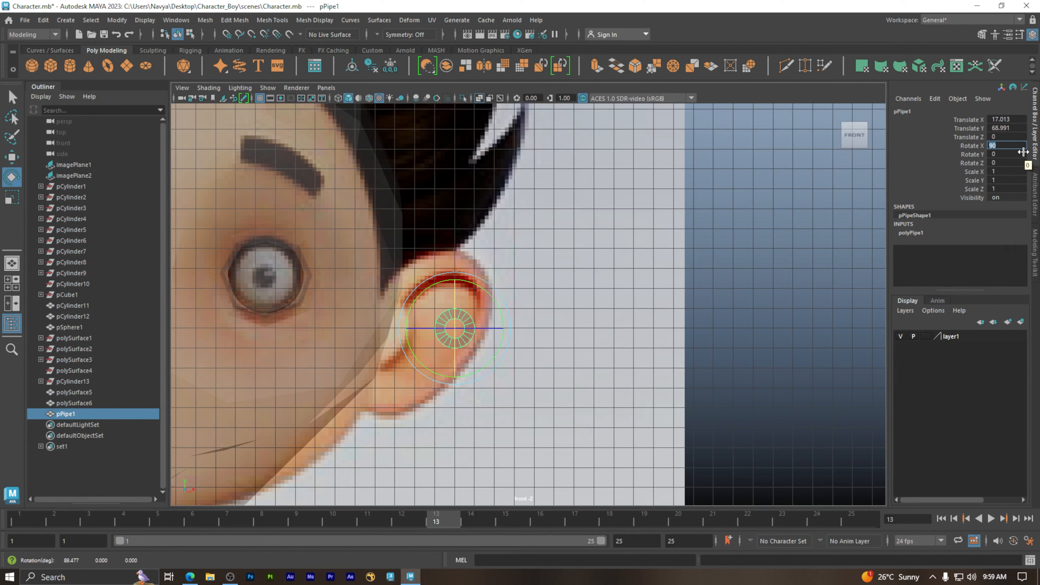
Turn the pipe sideways about its Y axis and set Rotate Y to exactly 90
{"action": "left_click", "coordinate": [530, 319]}
{"action": "left_click_drag", "start_coordinate": [470, 346], "coordinate": [505, 344]}
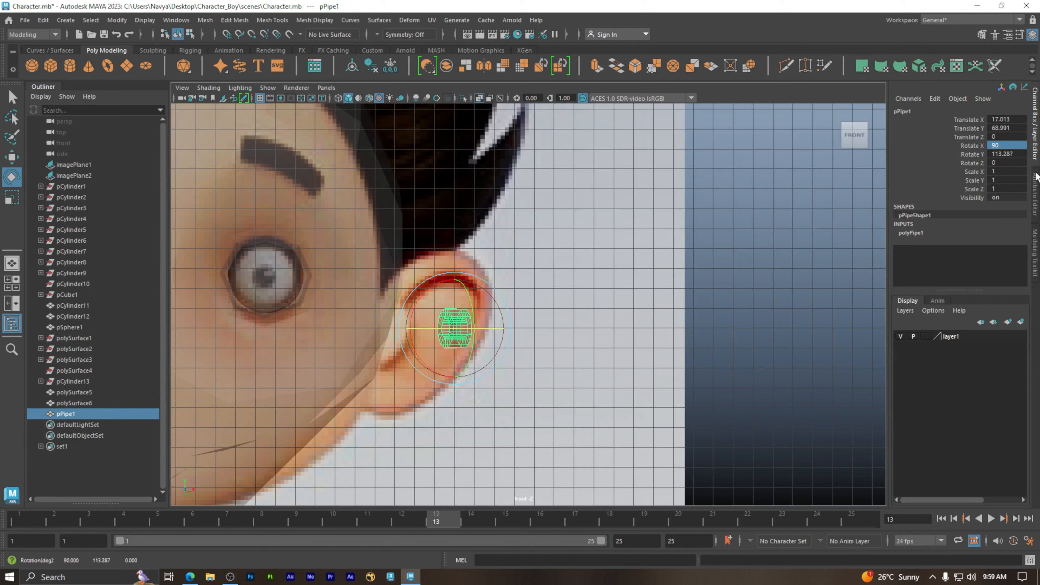
{"action": "double_click", "coordinate": [1022, 144]}
{"action": "key", "text": "Tab"}
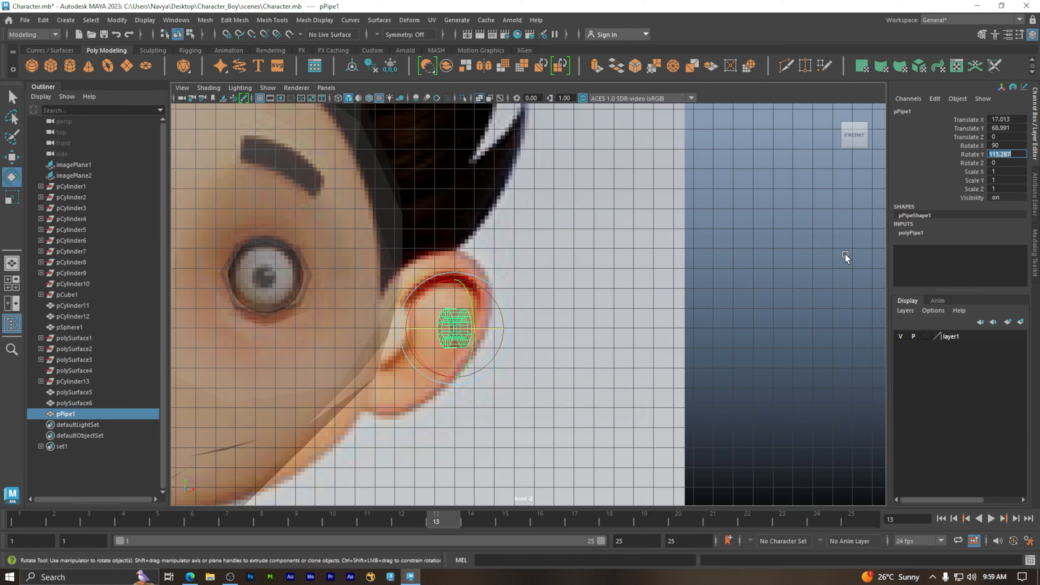
{"action": "type", "text": "90"}
{"action": "key", "text": "Return"}
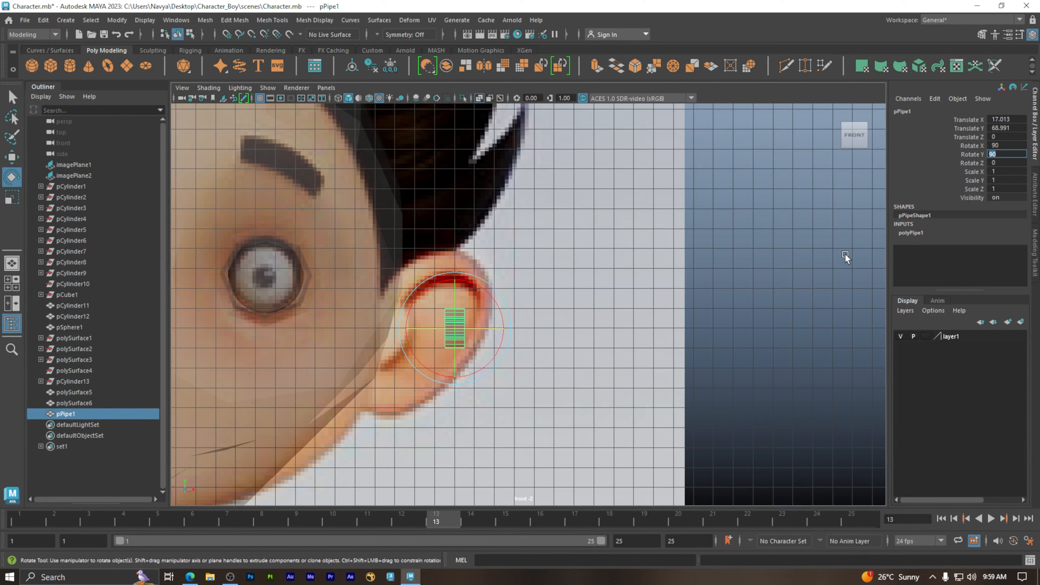
In the side view, scale the pipe uniformly to about 4.159 and center it over the reference ear
{"action": "left_click", "coordinate": [449, 298]}
{"action": "left_click", "coordinate": [487, 364]}
{"action": "left_click", "coordinate": [492, 351]}
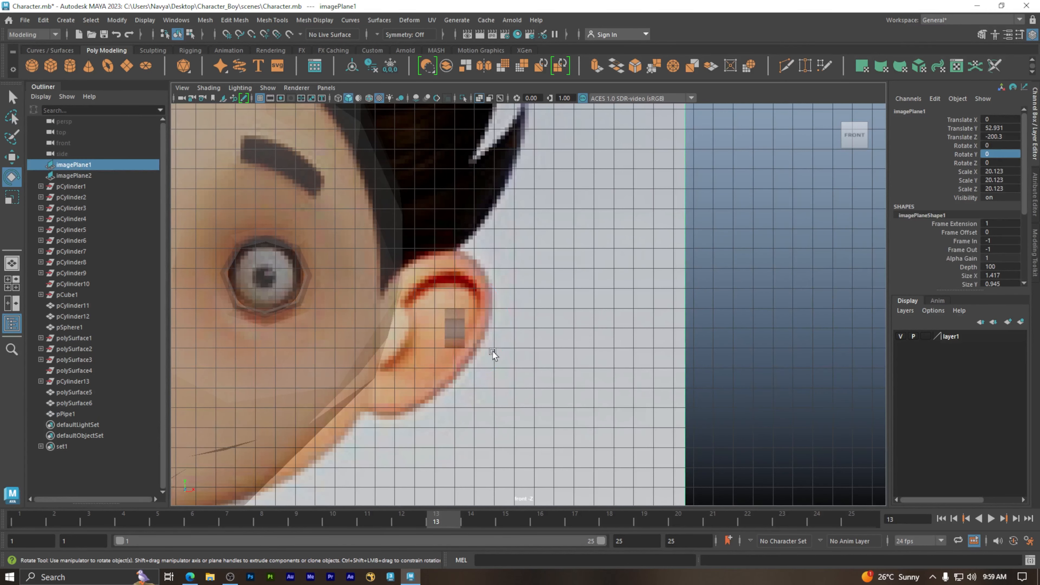
{"action": "left_click", "coordinate": [459, 323]}
{"action": "key", "text": "space"}
{"action": "key", "text": "space"}
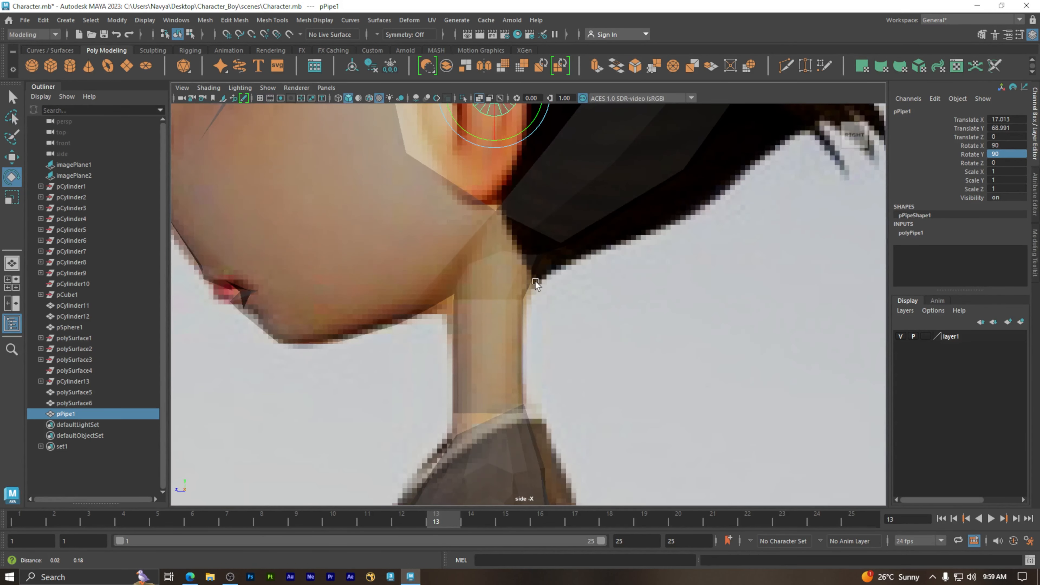
{"action": "key", "text": "f"}
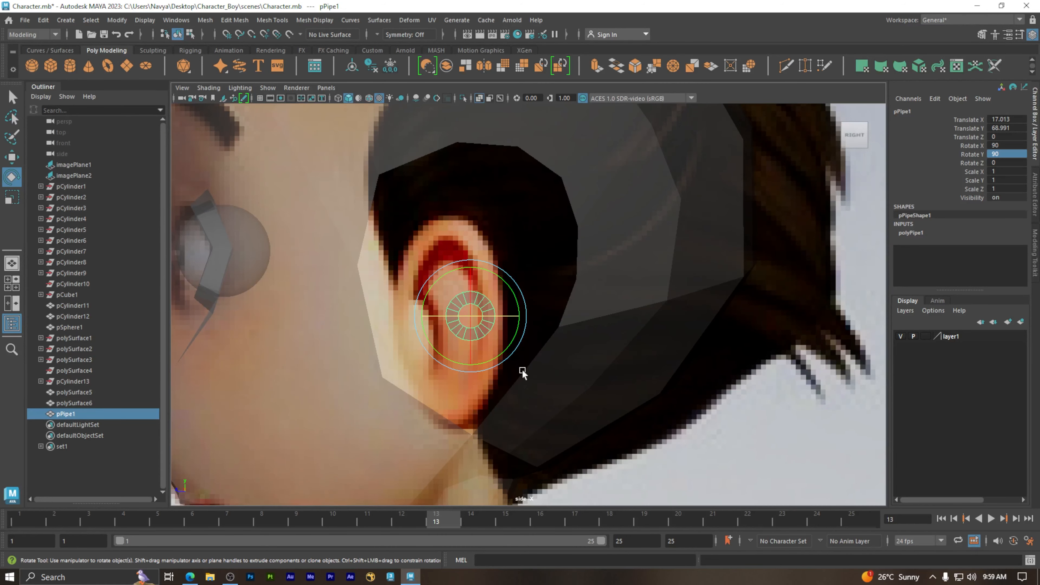
{"action": "key", "text": "r"}
{"action": "left_click_drag", "start_coordinate": [471, 316], "coordinate": [589, 306]}
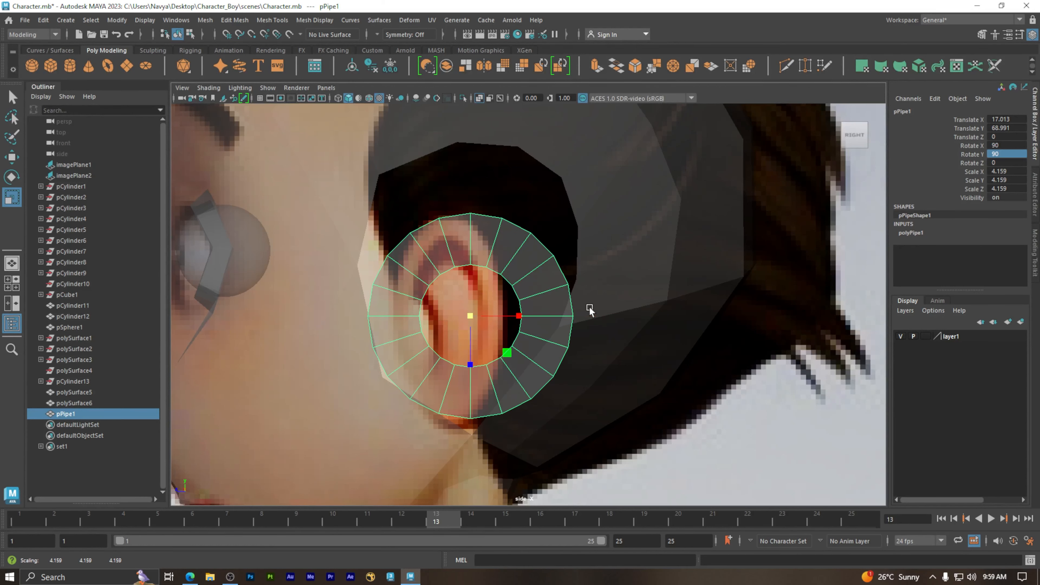
{"action": "key", "text": "w"}
{"action": "left_click_drag", "start_coordinate": [475, 318], "coordinate": [471, 322]}
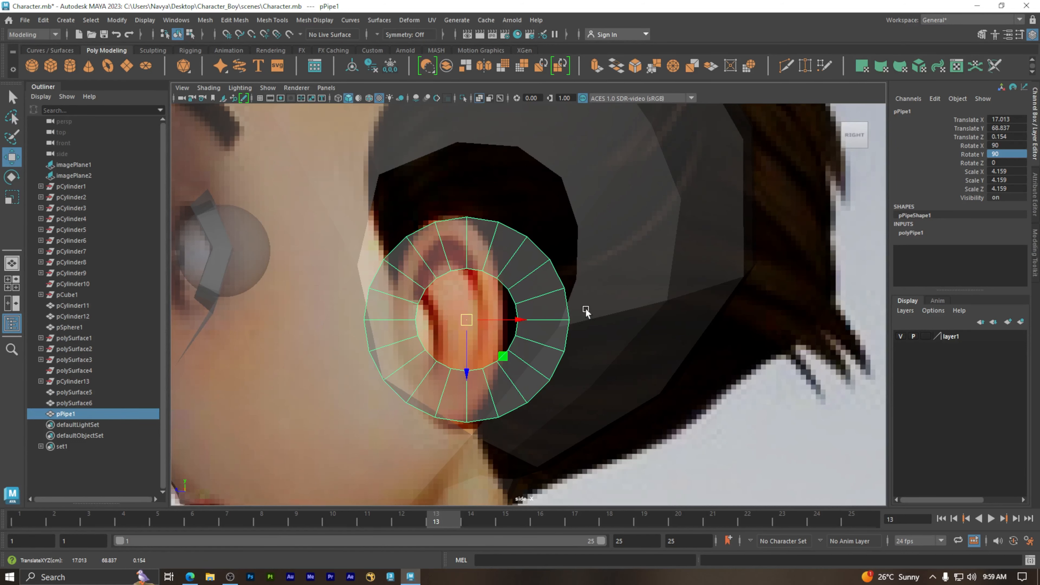
Back in the perspective view, select the head mesh and turn on the Poly Count heads-up display
{"action": "key", "text": "space"}
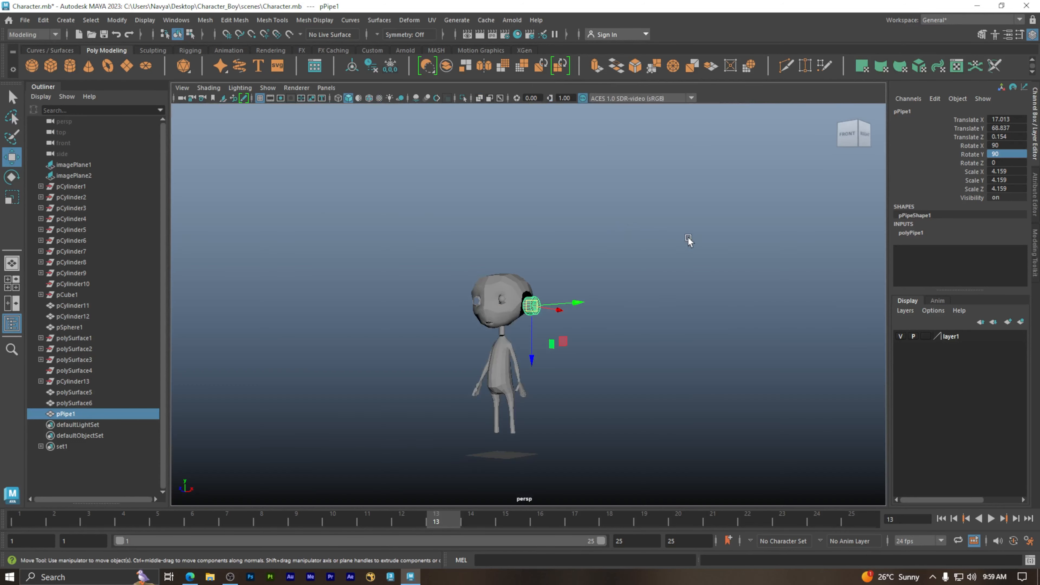
{"action": "key", "text": "space"}
{"action": "right_click_drag", "start_coordinate": [502, 306], "coordinate": [925, 340], "text": "alt"}
{"action": "right_click_drag", "start_coordinate": [539, 309], "coordinate": [599, 303], "text": "alt"}
{"action": "middle_click_drag", "start_coordinate": [613, 338], "coordinate": [615, 339], "text": "alt"}
{"action": "left_click_drag", "start_coordinate": [615, 340], "coordinate": [528, 360], "text": "alt"}
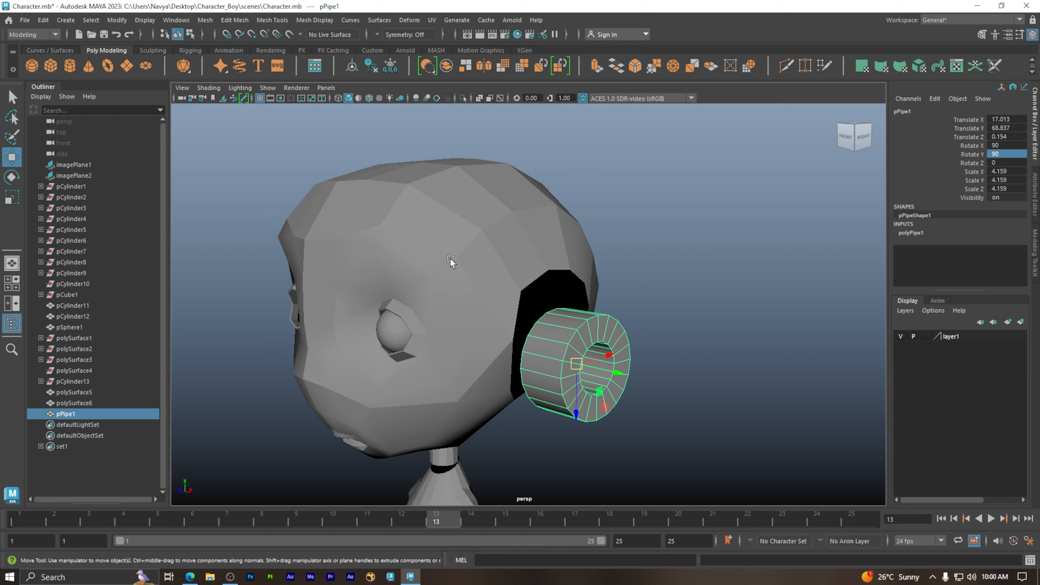
{"action": "left_click", "coordinate": [501, 234]}
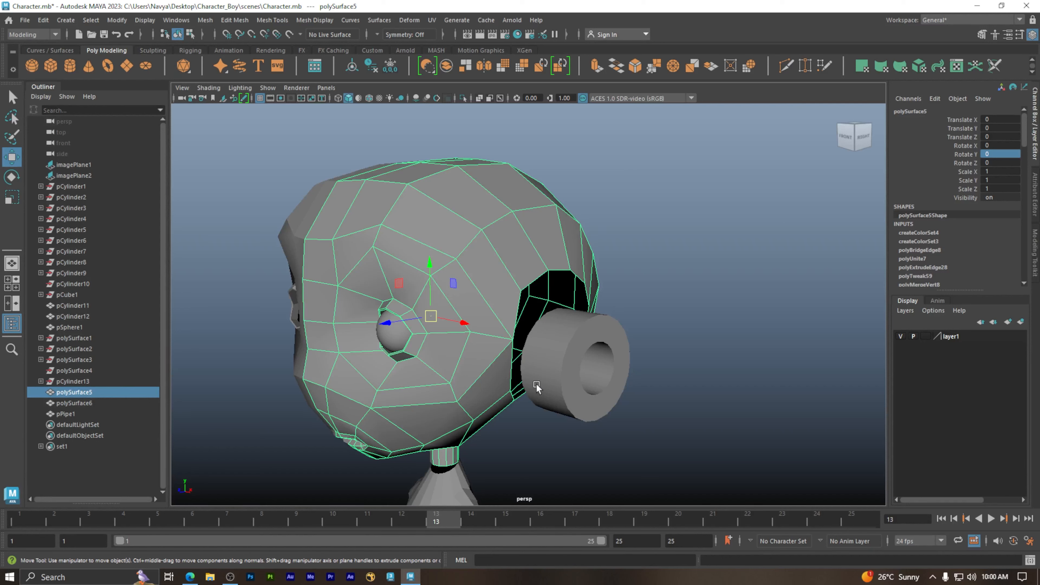
{"action": "left_click", "coordinate": [184, 21]}
{"action": "mouse_move", "coordinate": [145, 20]}
{"action": "mouse_move", "coordinate": [182, 89]}
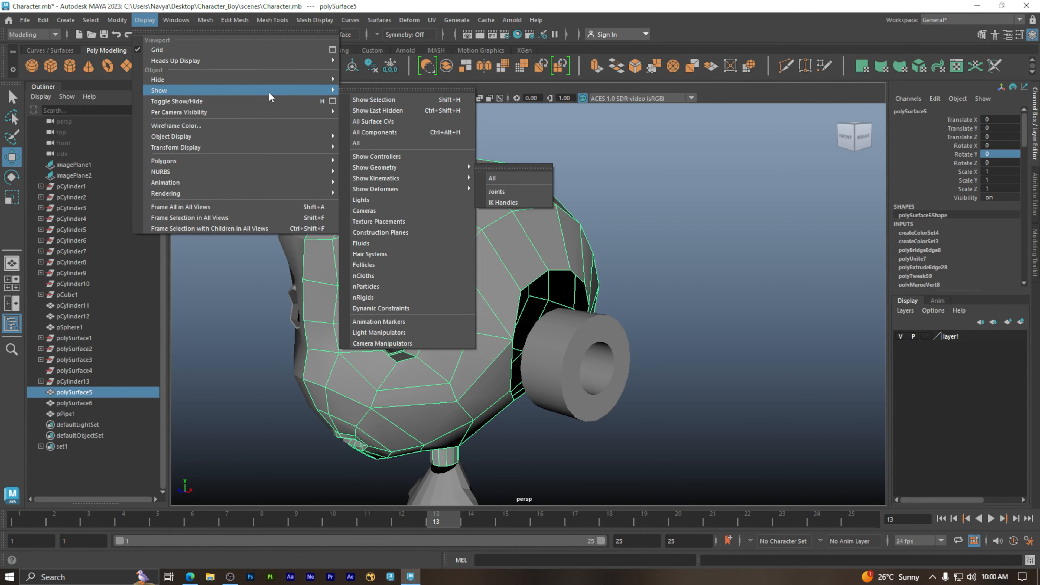
{"action": "mouse_move", "coordinate": [250, 65]}
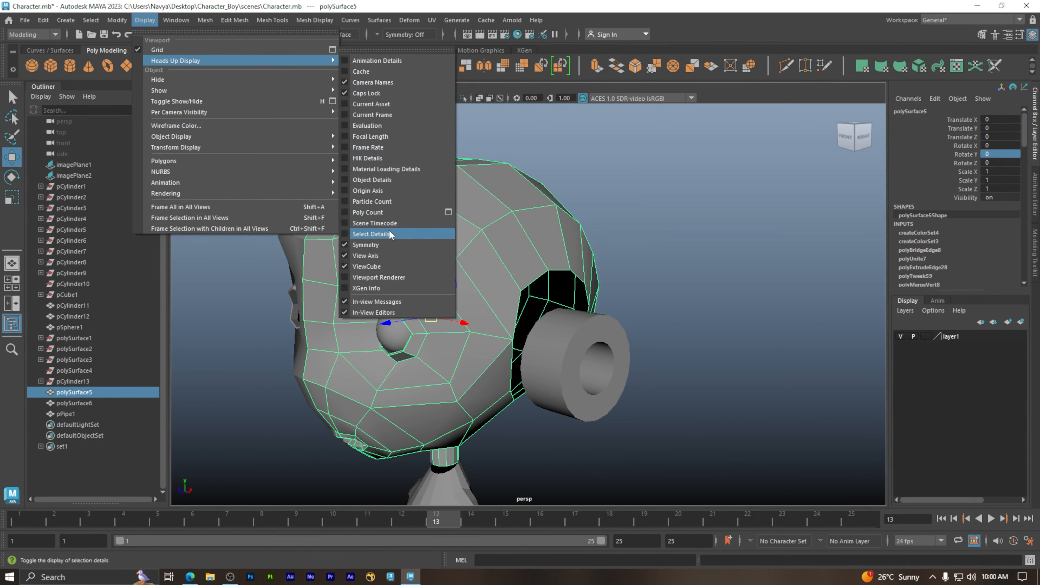
{"action": "left_click", "coordinate": [345, 212]}
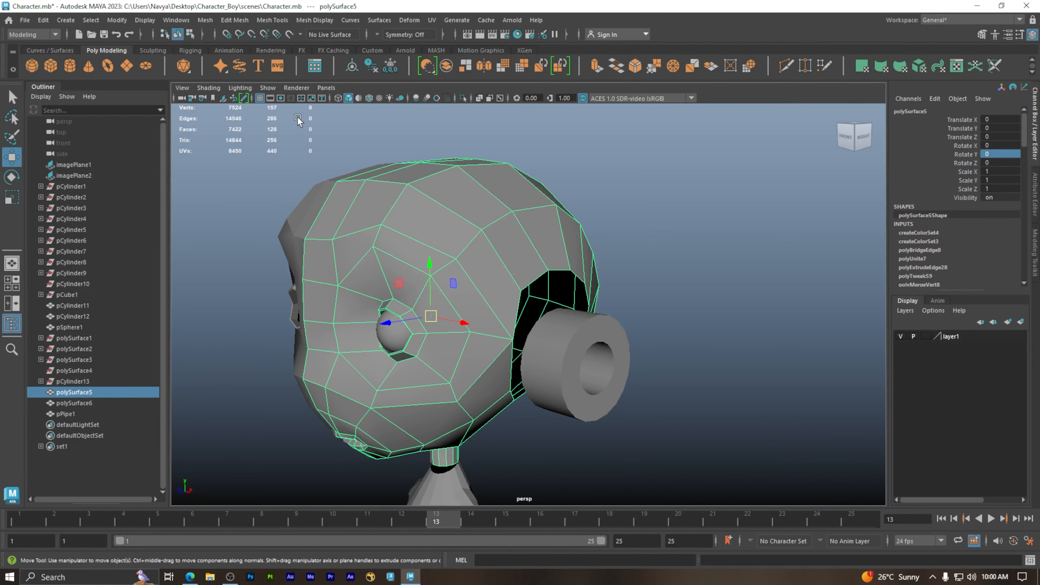
Select the border edge loop around the head's ear opening and check its edge count
{"action": "right_click_drag", "start_coordinate": [547, 257], "coordinate": [549, 225]}
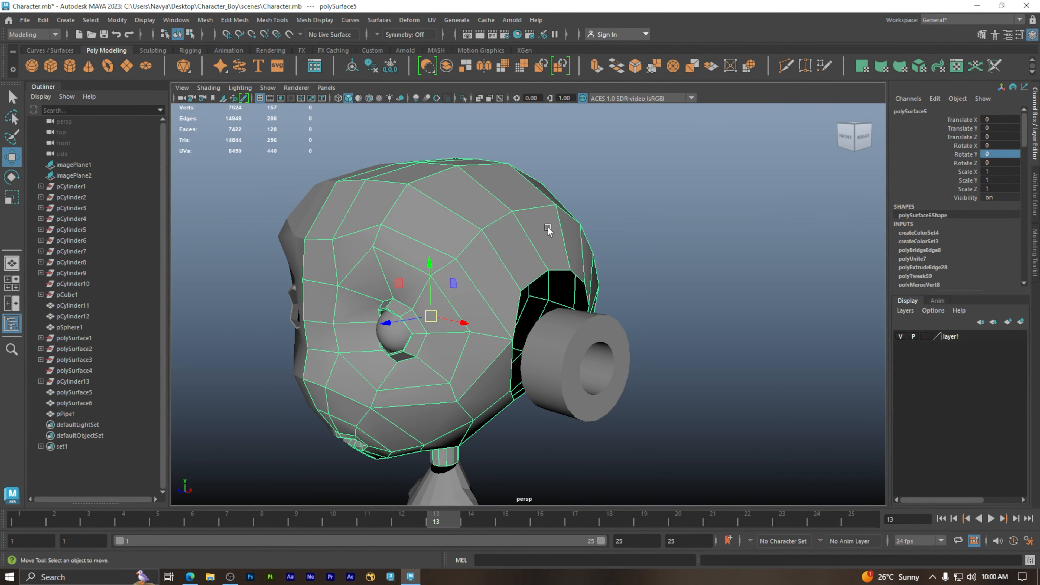
{"action": "left_click", "coordinate": [559, 274]}
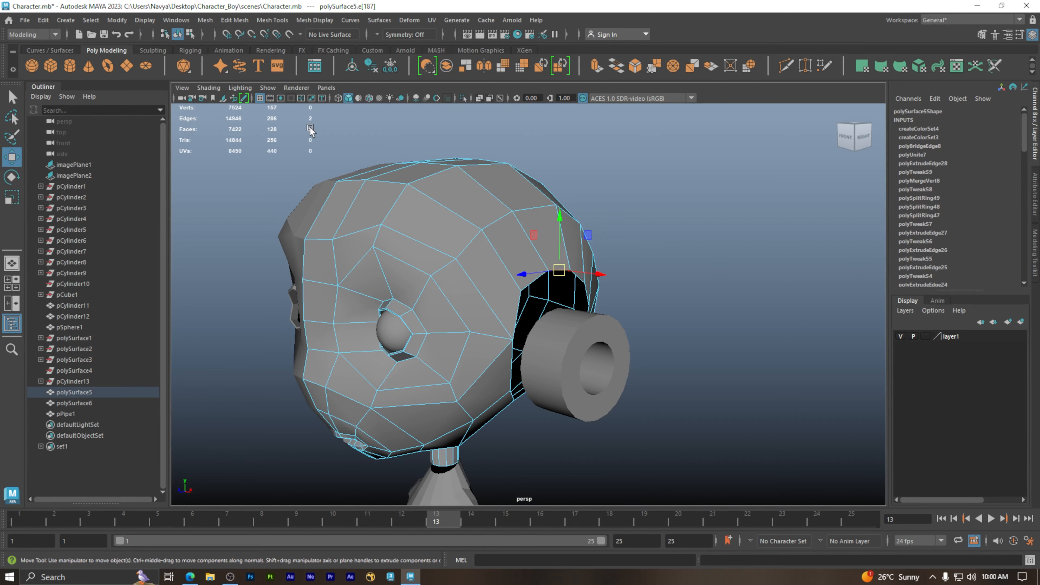
{"action": "left_click_drag", "start_coordinate": [337, 290], "coordinate": [487, 269], "text": "alt"}
{"action": "double_click", "coordinate": [487, 269]}
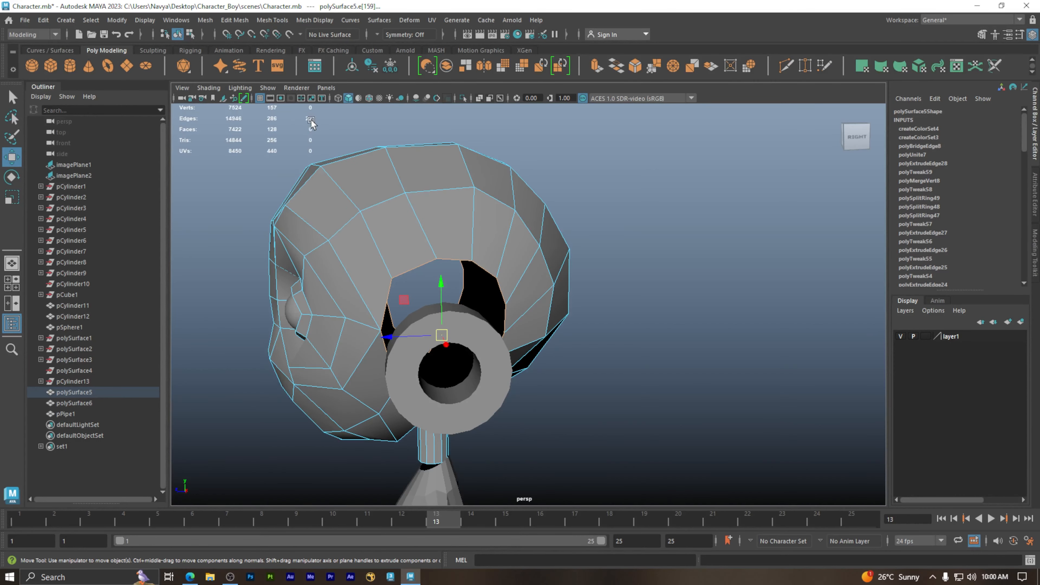
{"action": "left_click_drag", "start_coordinate": [463, 340], "coordinate": [463, 295], "text": "alt"}
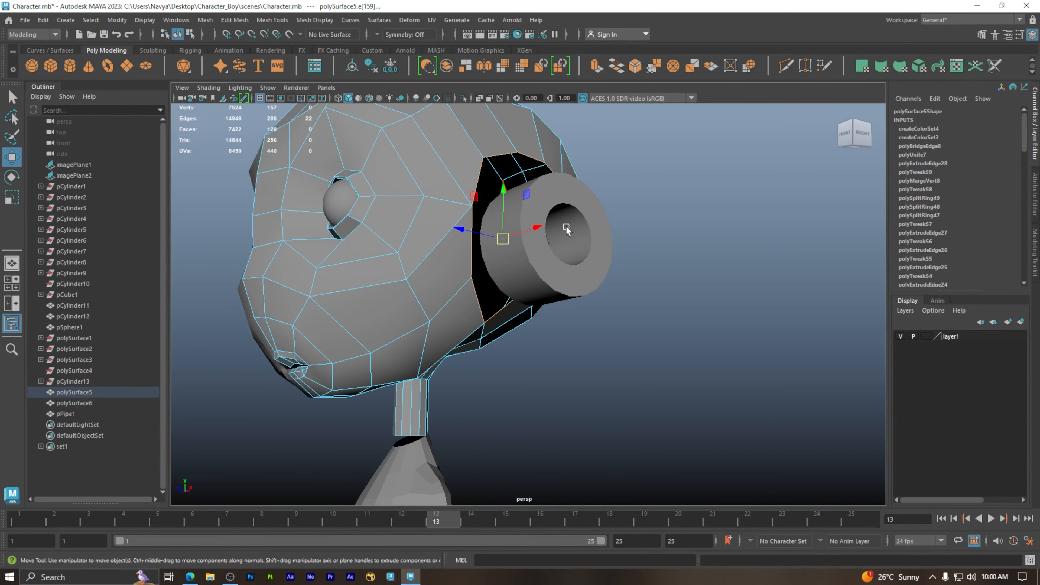
Deselect the border edges, open the Insert Edge Loop tool settings and reset them to defaults
{"action": "left_click", "coordinate": [611, 347]}
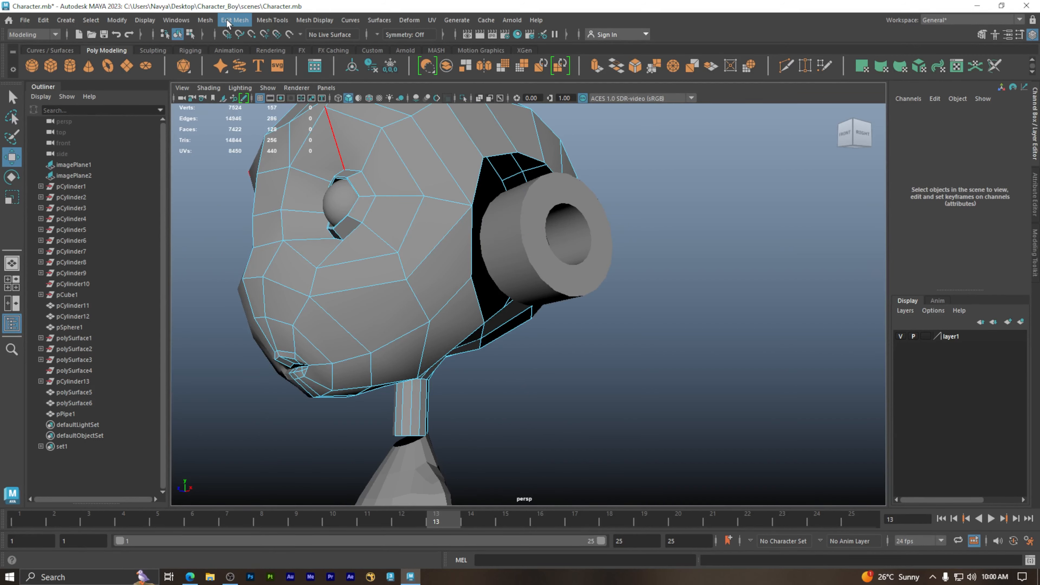
{"action": "left_click", "coordinate": [263, 21]}
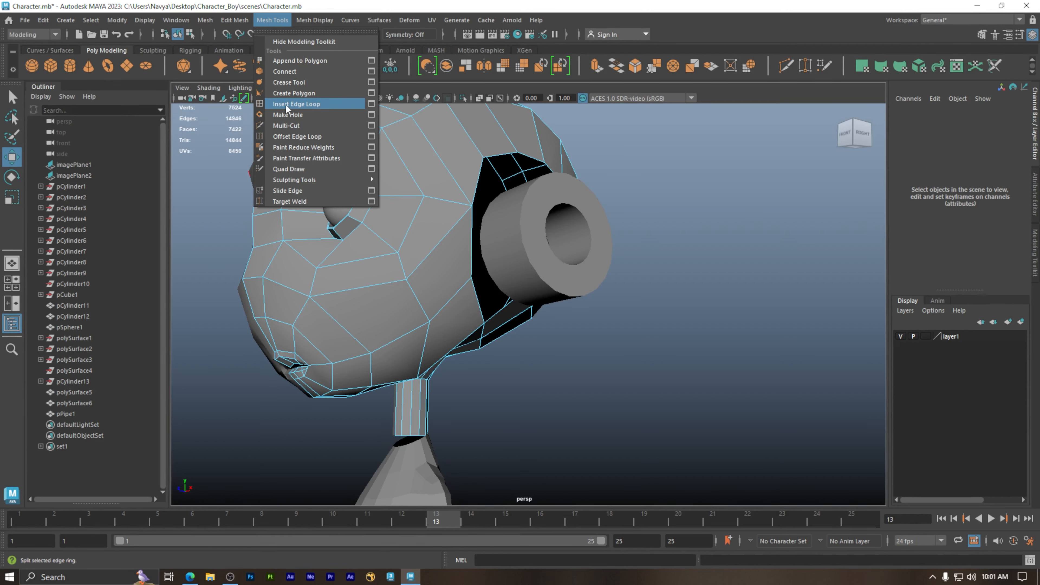
{"action": "left_click", "coordinate": [371, 105]}
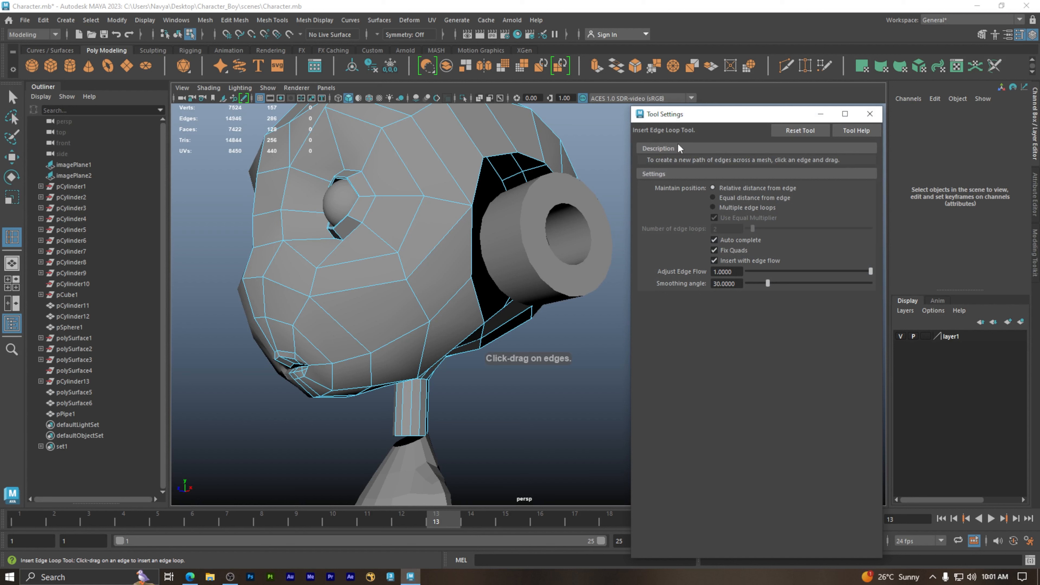
{"action": "left_click", "coordinate": [795, 135]}
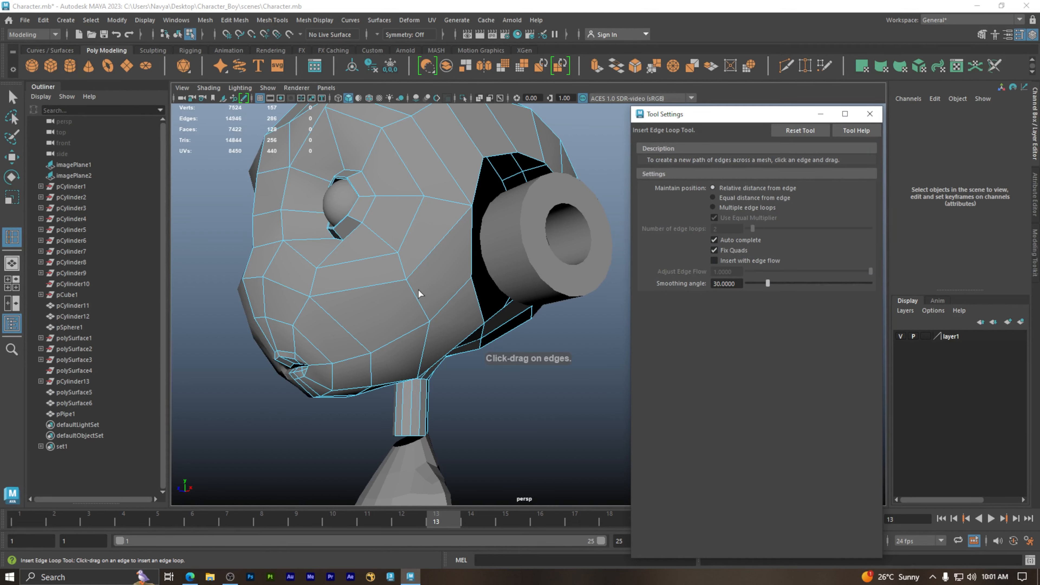
{"action": "left_click_drag", "start_coordinate": [417, 300], "coordinate": [418, 302]}
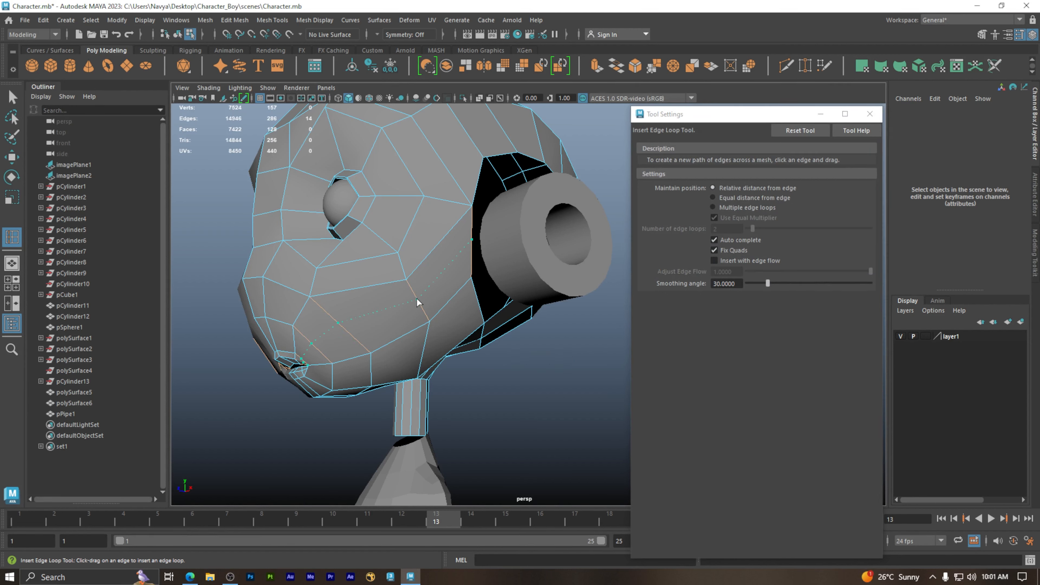
{"action": "left_click_drag", "start_coordinate": [418, 302], "coordinate": [417, 298]}
{"action": "key", "text": "ctrl+z"}
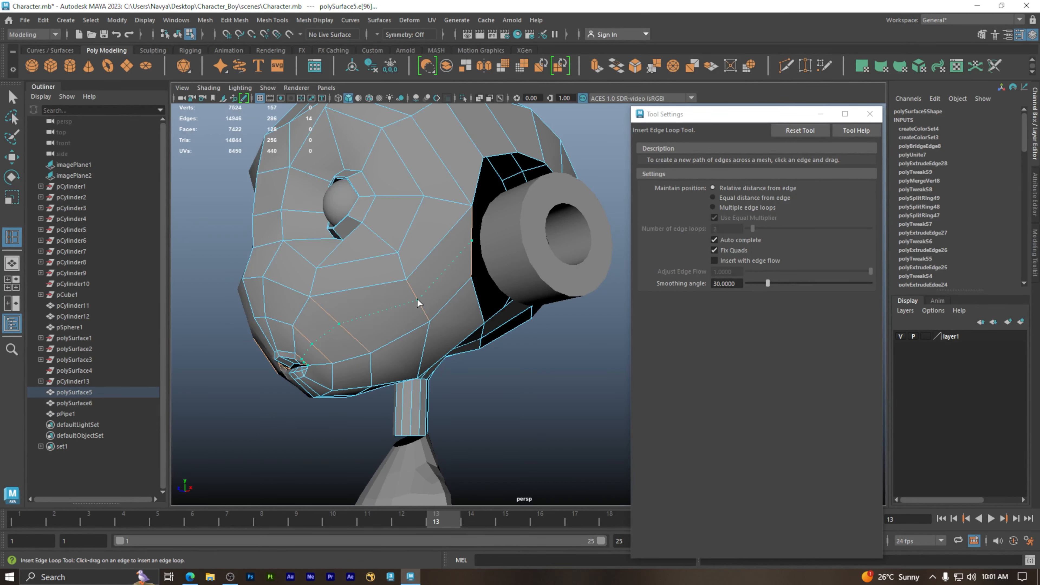
Insert an edge loop across the lower cheek from the mouth to the ear opening and close the tool settings
{"action": "left_click_drag", "start_coordinate": [418, 300], "coordinate": [538, 223]}
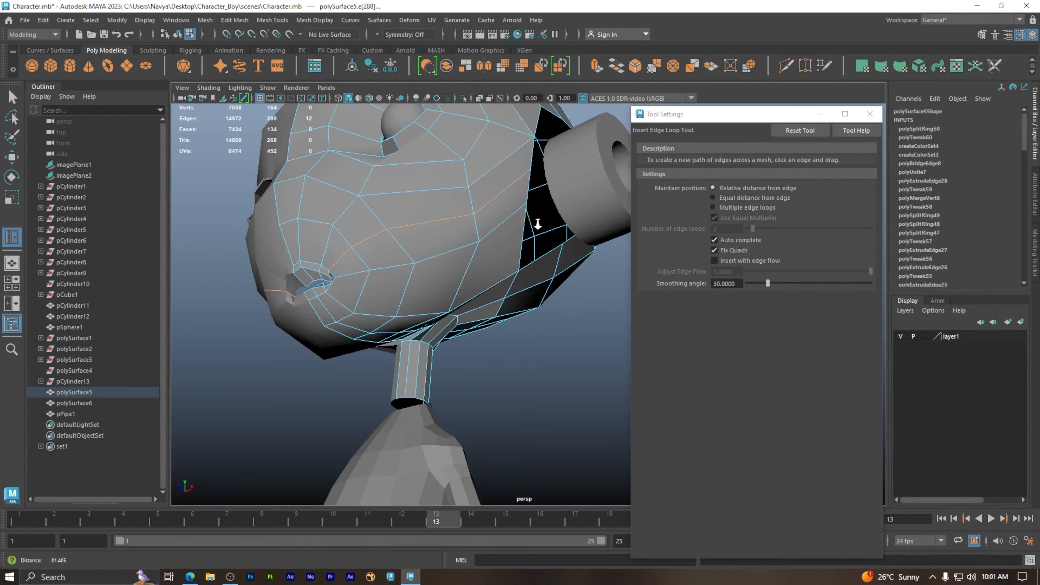
{"action": "right_click_drag", "start_coordinate": [538, 224], "coordinate": [574, 229], "text": "alt"}
{"action": "middle_click_drag", "start_coordinate": [474, 230], "coordinate": [489, 295], "text": "alt"}
{"action": "left_click", "coordinate": [870, 114]}
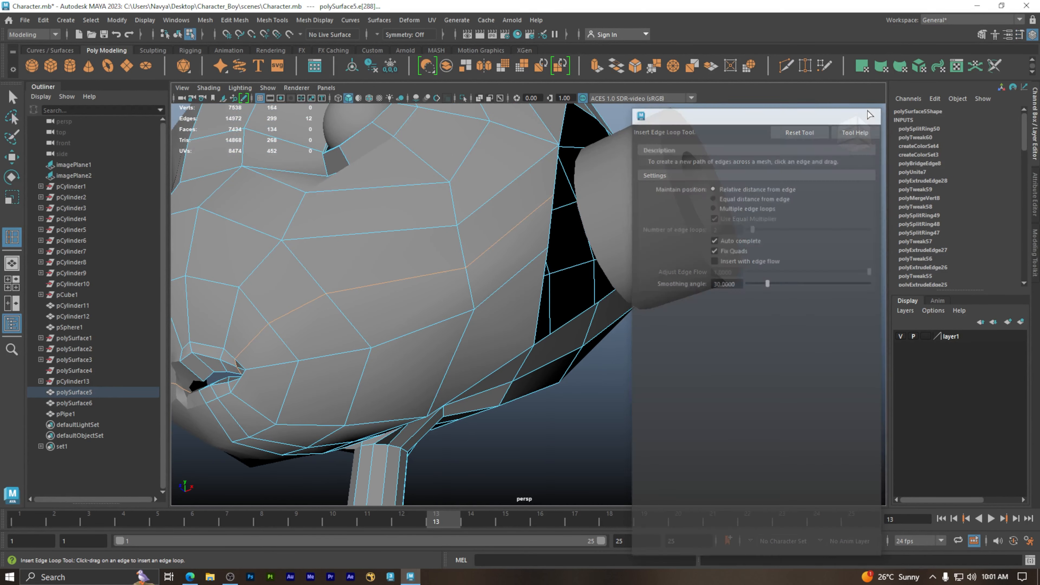
Apply Edit Edge Flow to the new edge loop running across the cheek
{"action": "left_click_drag", "start_coordinate": [464, 290], "coordinate": [504, 279], "text": "alt"}
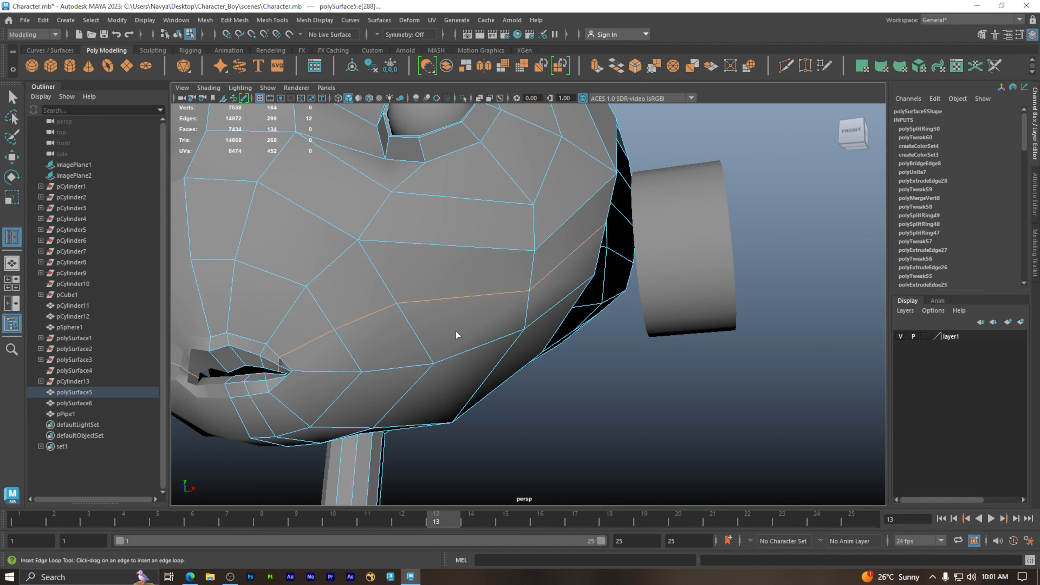
{"action": "right_click", "coordinate": [480, 292], "text": "shift"}
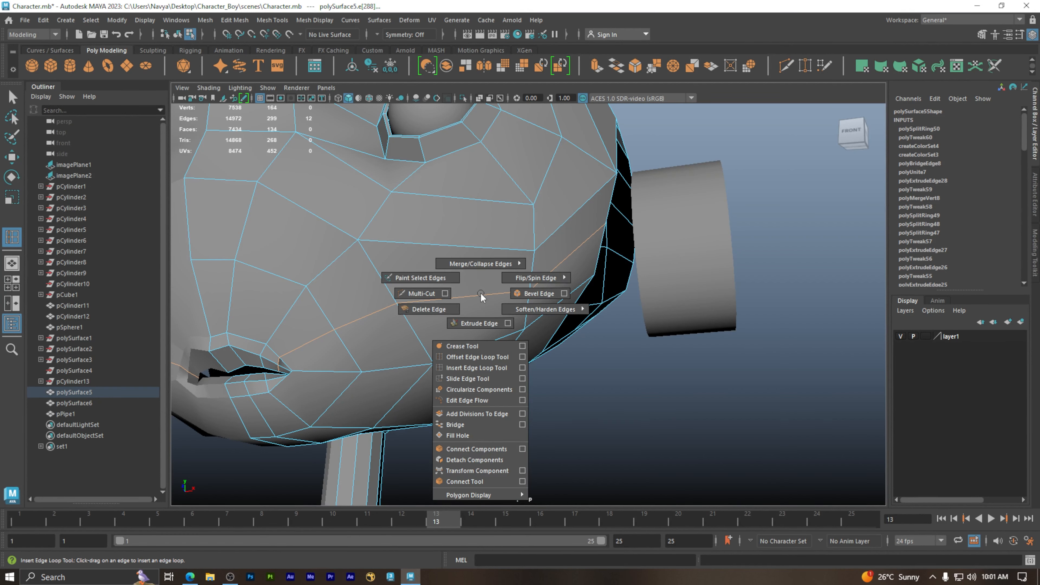
{"action": "left_click", "coordinate": [468, 399]}
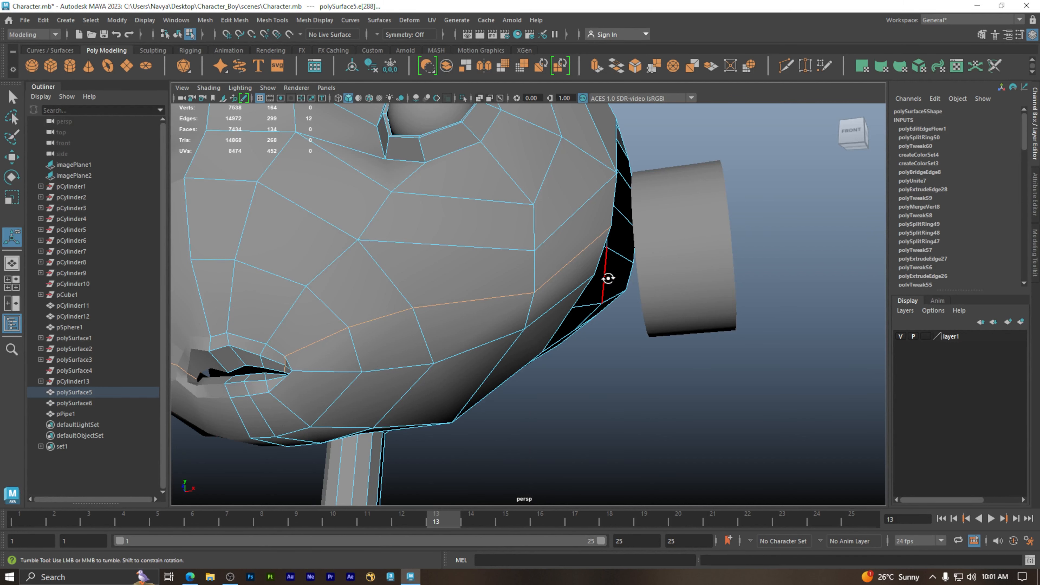
Examine the new cheek edge loop and the ear opening beside the pipe from several angles, and clear the selection
{"action": "left_click_drag", "start_coordinate": [608, 277], "coordinate": [582, 295], "text": "alt"}
{"action": "scroll", "coordinate": [418, 323], "scroll_direction": "down", "scroll_amount": 3}
{"action": "middle_click_drag", "start_coordinate": [476, 327], "coordinate": [545, 294], "text": "alt"}
{"action": "left_click_drag", "start_coordinate": [524, 299], "coordinate": [498, 316], "text": "alt"}
{"action": "right_click_drag", "start_coordinate": [496, 320], "coordinate": [411, 297], "text": "alt"}
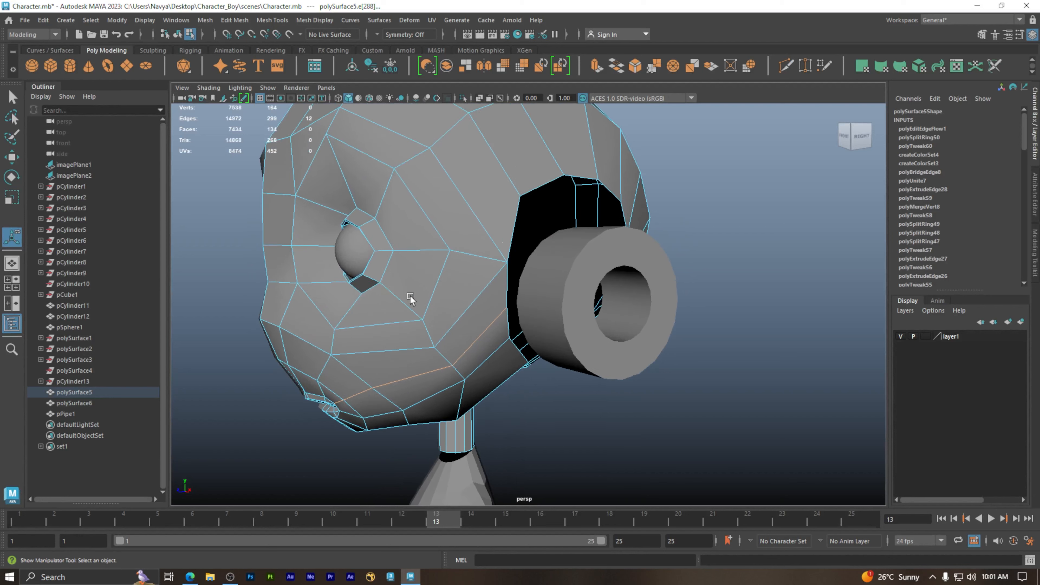
{"action": "left_click_drag", "start_coordinate": [514, 380], "coordinate": [457, 386], "text": "alt"}
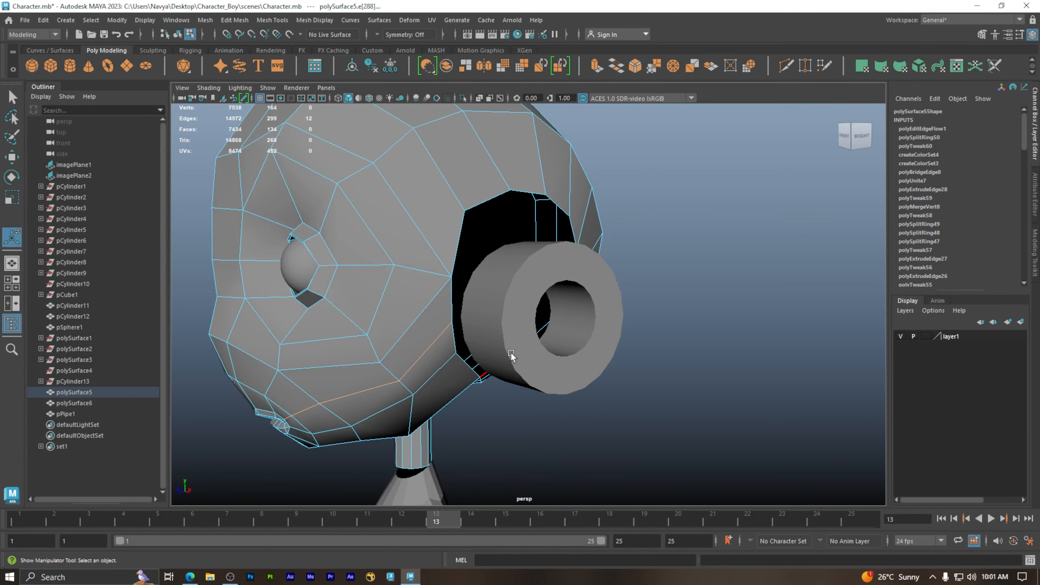
{"action": "key", "text": "w"}
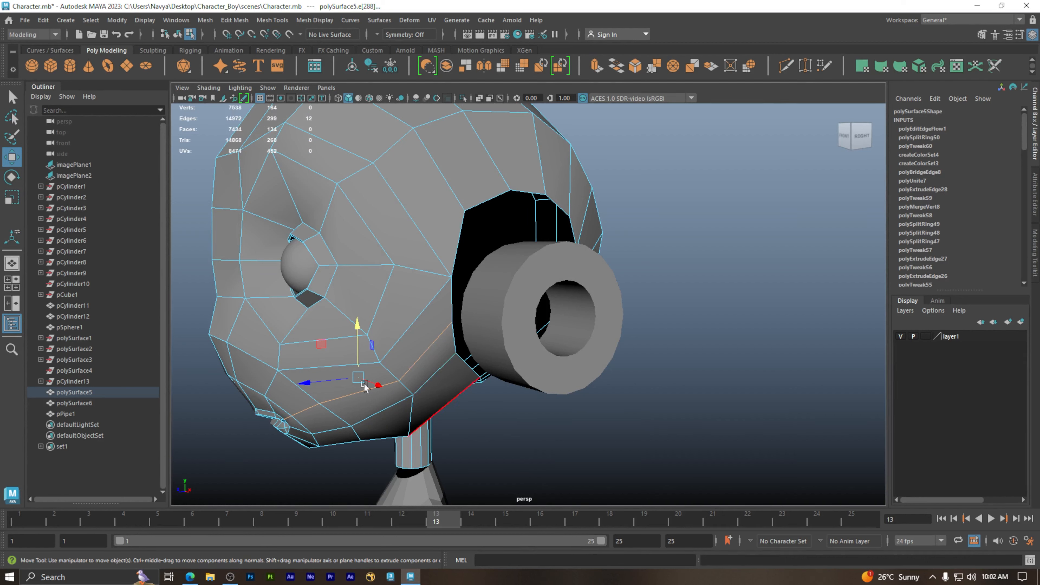
{"action": "left_click", "coordinate": [587, 427]}
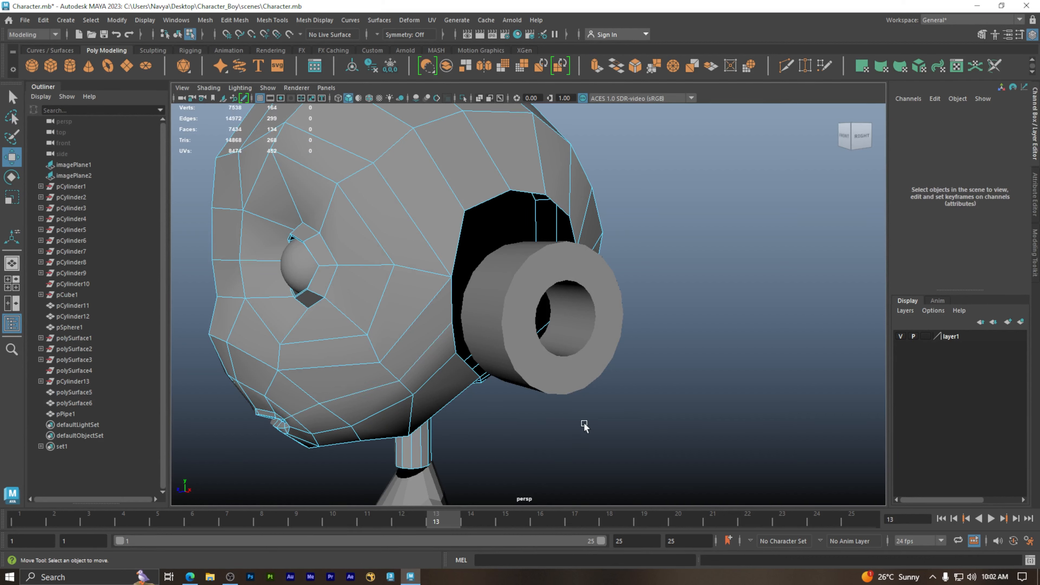
Select the ear pipe as a whole object and reduce its Subdivisions Axis to 12
{"action": "left_click", "coordinate": [569, 385]}
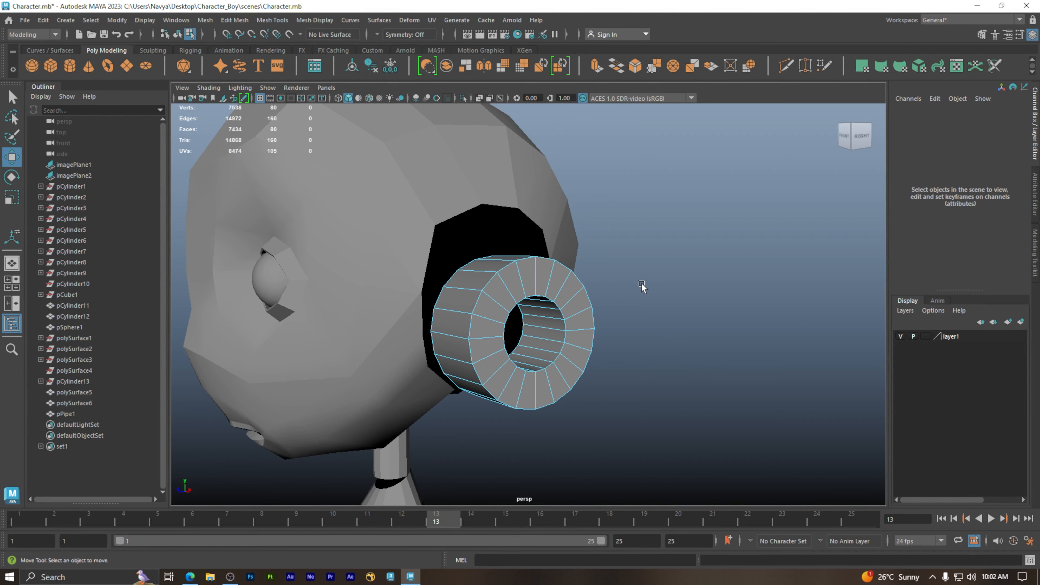
{"action": "right_click_drag", "start_coordinate": [535, 300], "coordinate": [600, 246]}
{"action": "left_click", "coordinate": [654, 293]}
{"action": "left_click", "coordinate": [569, 346]}
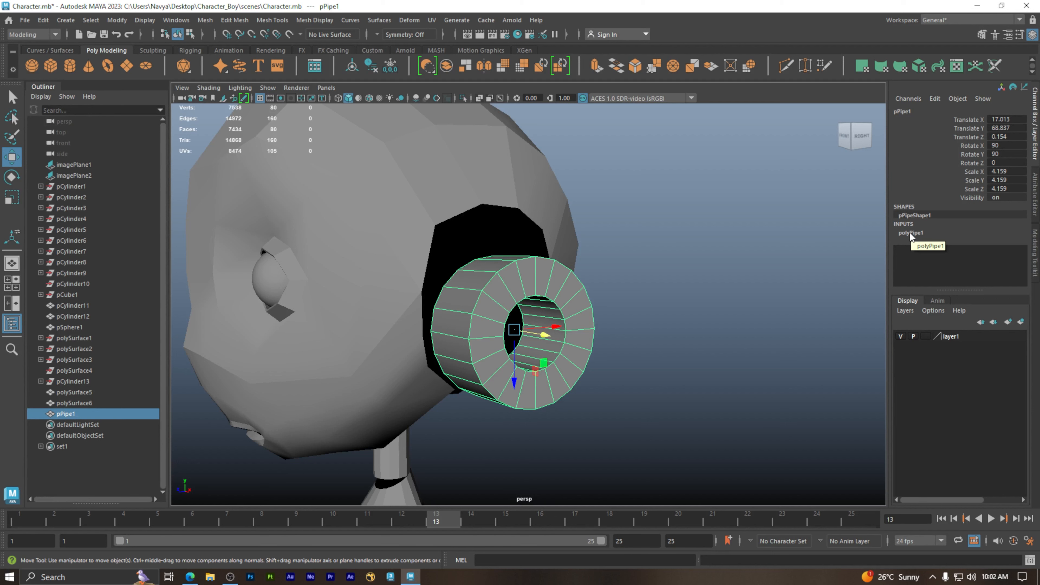
{"action": "left_click", "coordinate": [917, 233]}
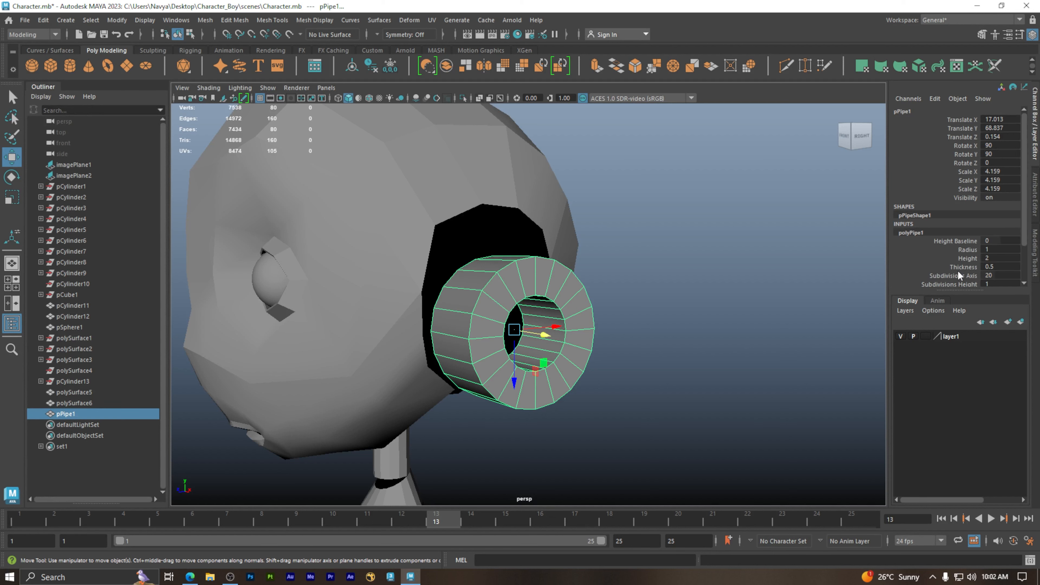
{"action": "left_click", "coordinate": [951, 276]}
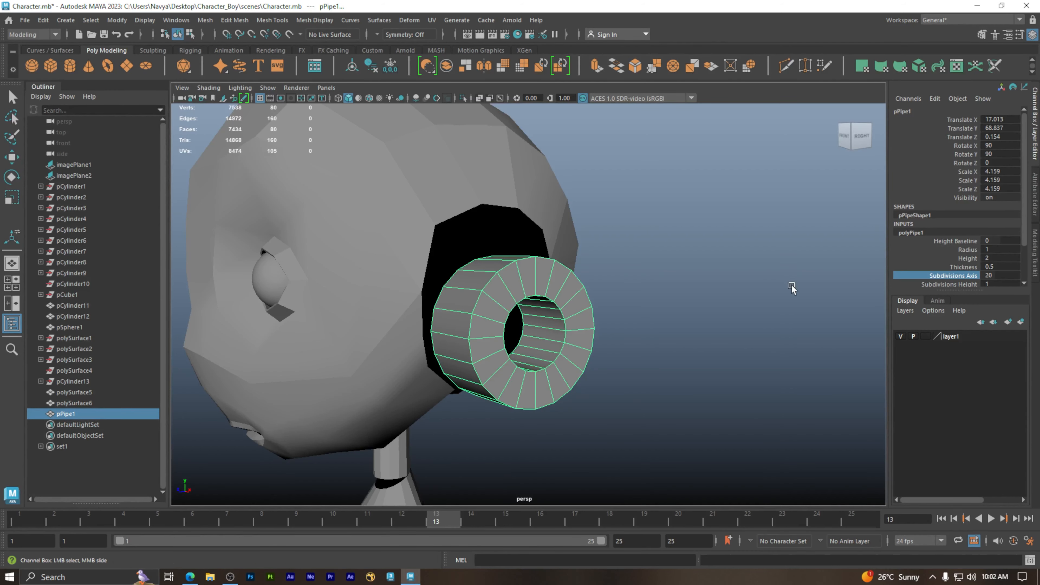
{"action": "middle_click_drag", "start_coordinate": [759, 276], "coordinate": [719, 280]}
{"action": "scroll", "coordinate": [720, 281], "scroll_direction": "down", "scroll_amount": 2}
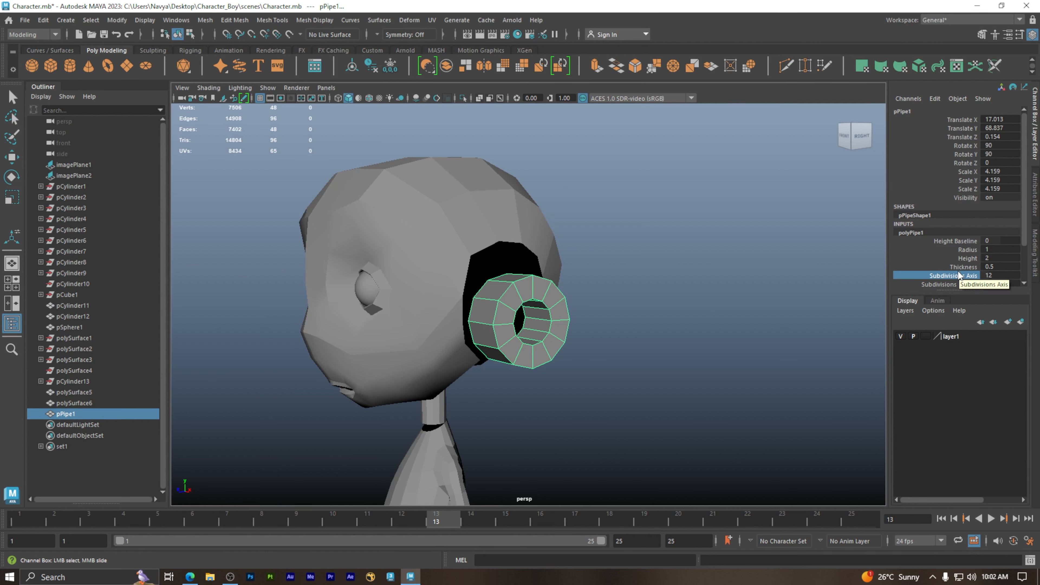
Thin the ear pipe's wall by setting its Thickness to 0.22
{"action": "left_click", "coordinate": [967, 267]}
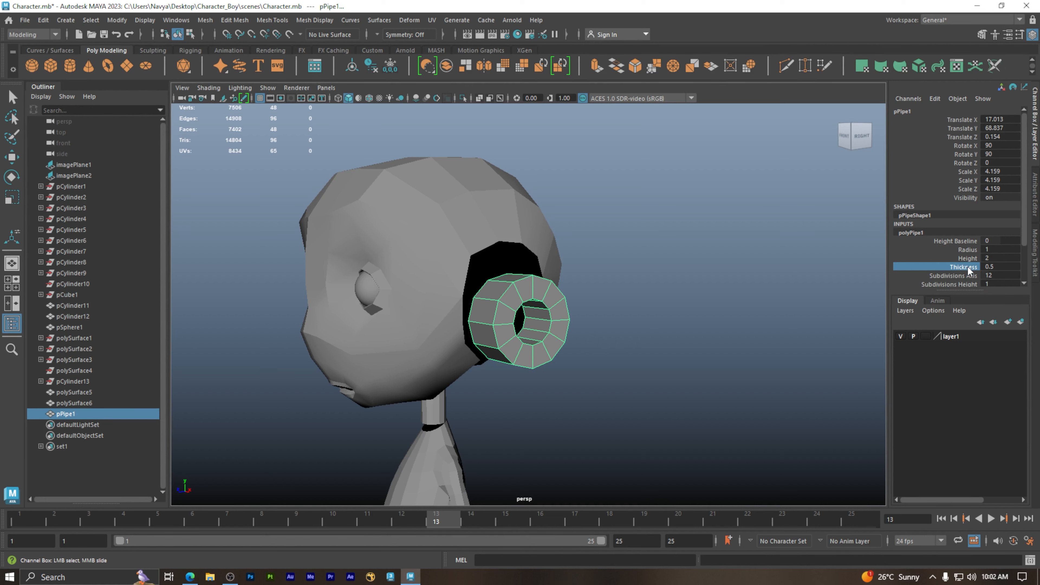
{"action": "middle_click_drag", "start_coordinate": [722, 297], "coordinate": [708, 306]}
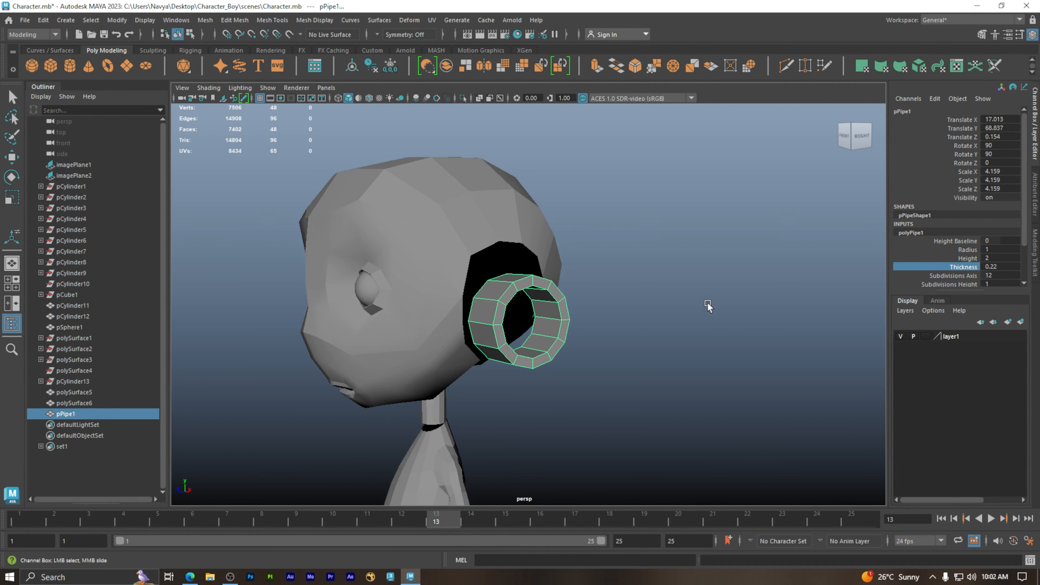
{"action": "scroll", "coordinate": [708, 307], "scroll_direction": "up", "scroll_amount": 2}
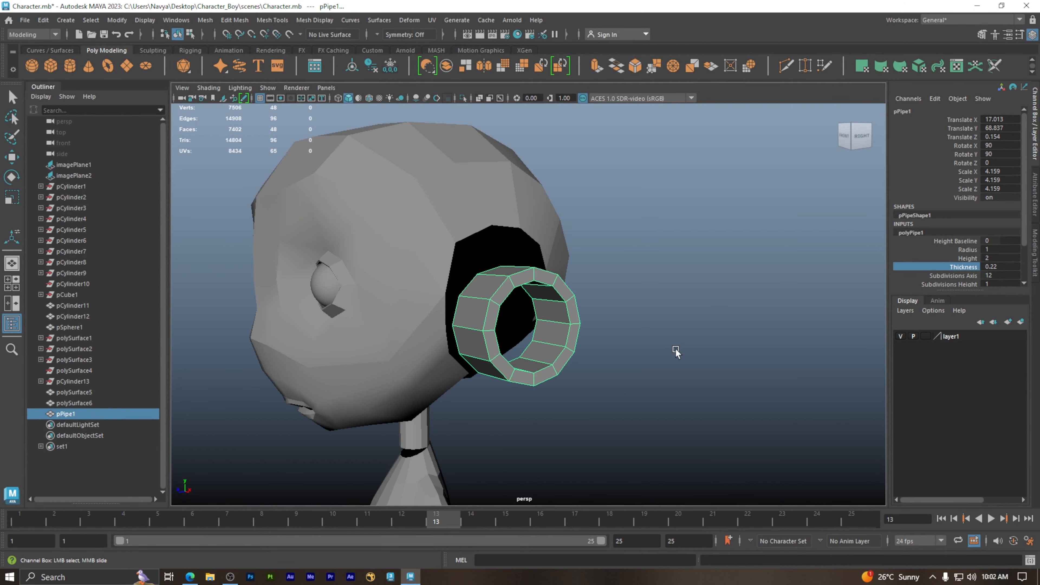
Flatten the ear pipe into a thin ring by scaling it along its Y axis to about 1.2
{"action": "key", "text": "r"}
{"action": "left_click_drag", "start_coordinate": [569, 354], "coordinate": [606, 370], "text": "alt"}
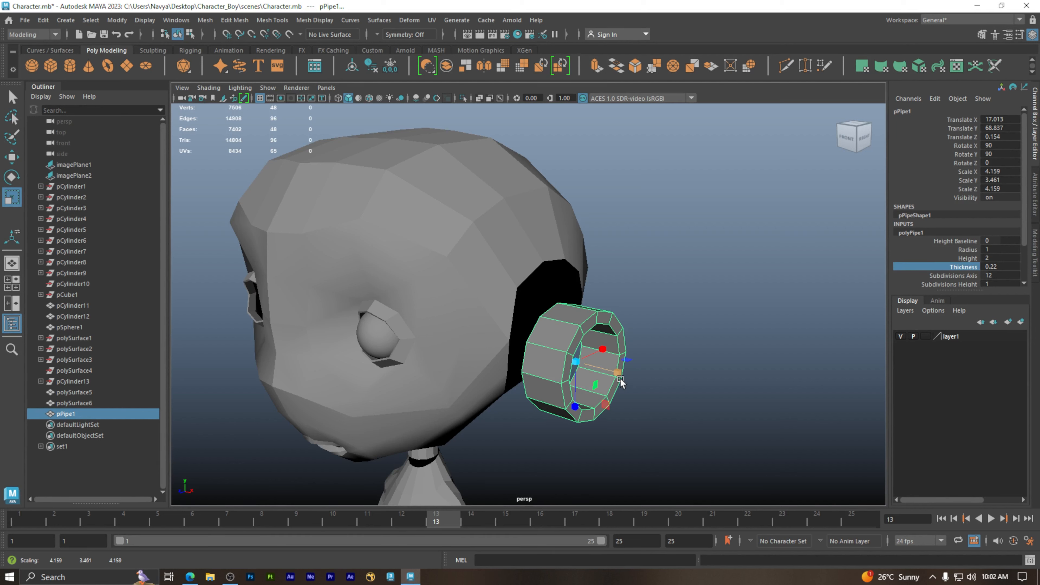
{"action": "left_click_drag", "start_coordinate": [619, 375], "coordinate": [583, 373]}
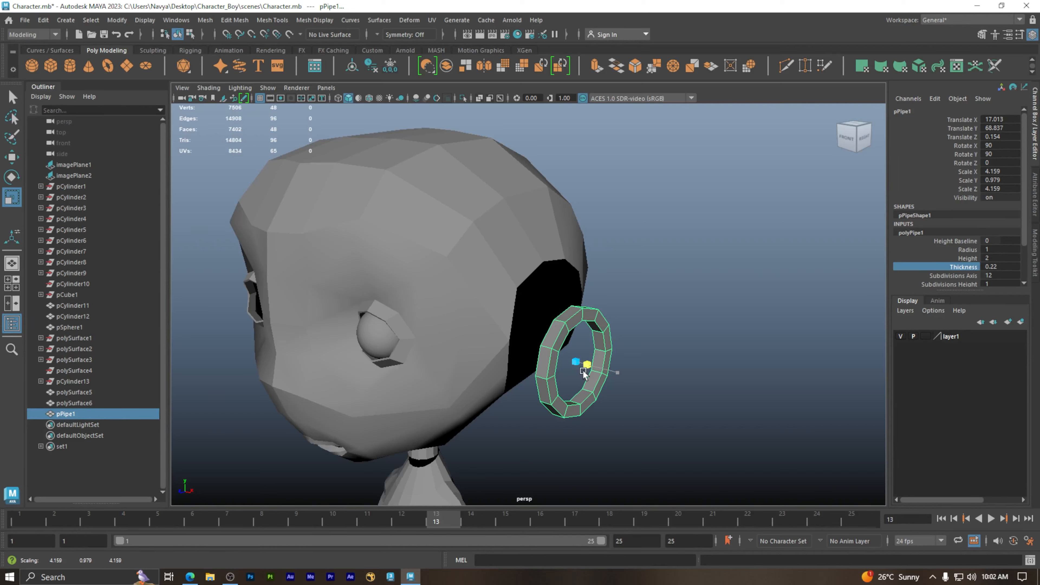
{"action": "left_click_drag", "start_coordinate": [584, 374], "coordinate": [671, 400], "text": "alt"}
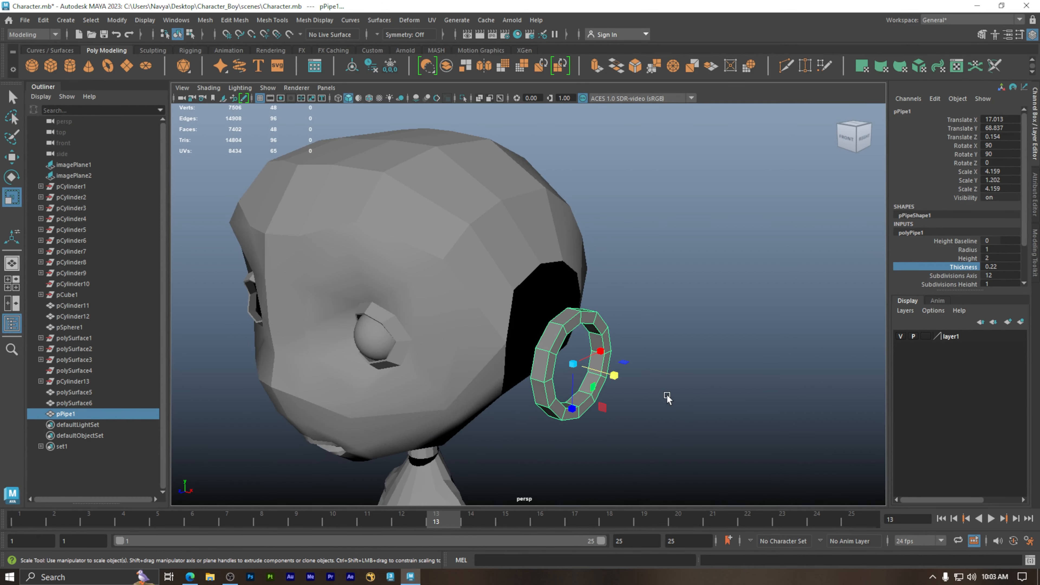
{"action": "left_click", "coordinate": [712, 384]}
{"action": "left_click", "coordinate": [602, 368]}
In the front view, tilt the ear ring to match the reference ear, about 112.6 in Rotate X and 63.6 in Rotate Y
{"action": "key", "text": "space"}
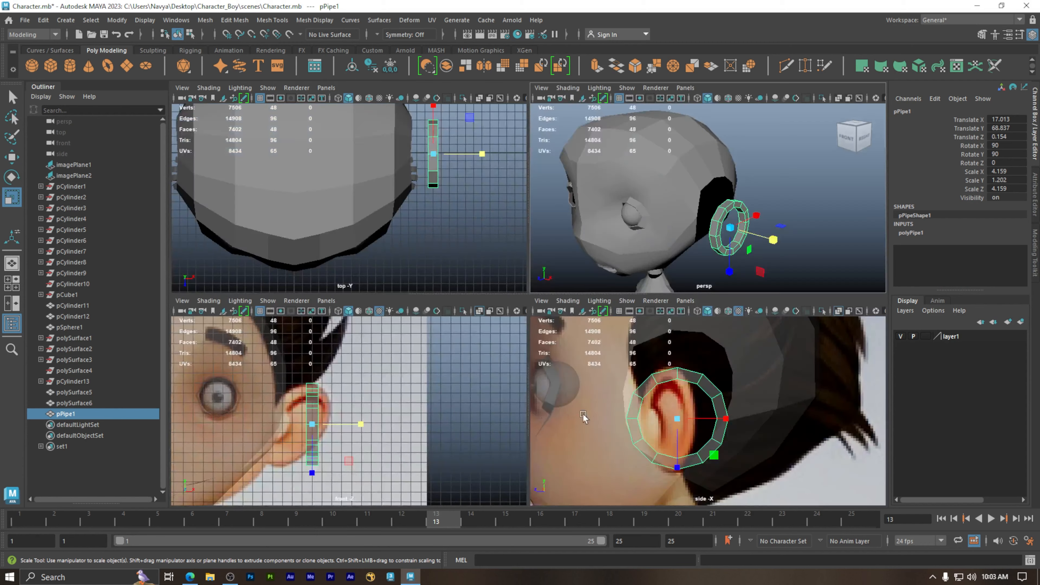
{"action": "key", "text": "space"}
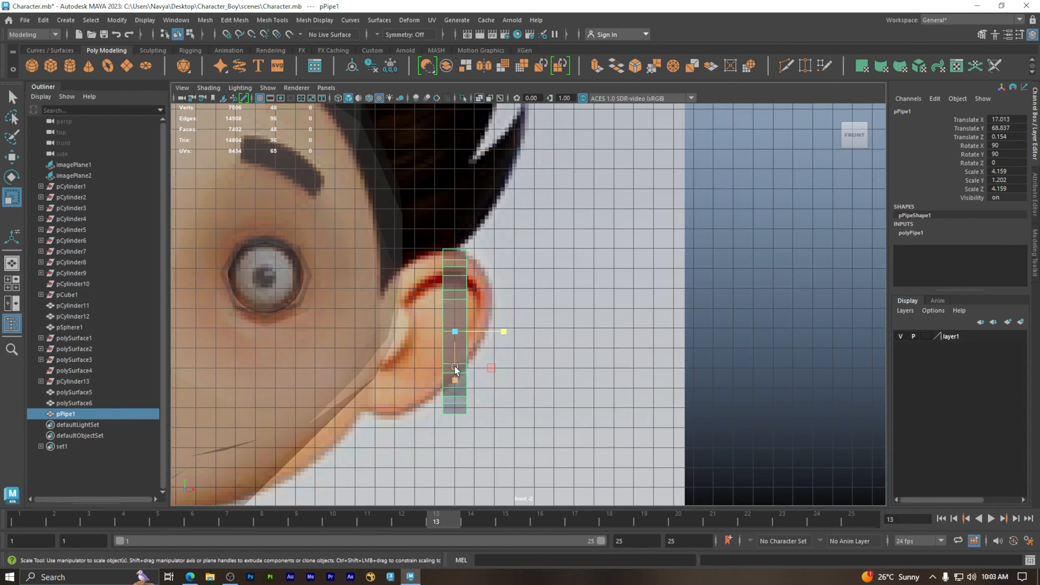
{"action": "key", "text": "e"}
{"action": "mouse_move", "coordinate": [481, 329]}
{"action": "left_mouse_down"}
{"action": "mouse_move", "coordinate": [462, 331]}
{"action": "mouse_move", "coordinate": [499, 334]}
{"action": "left_mouse_up"}
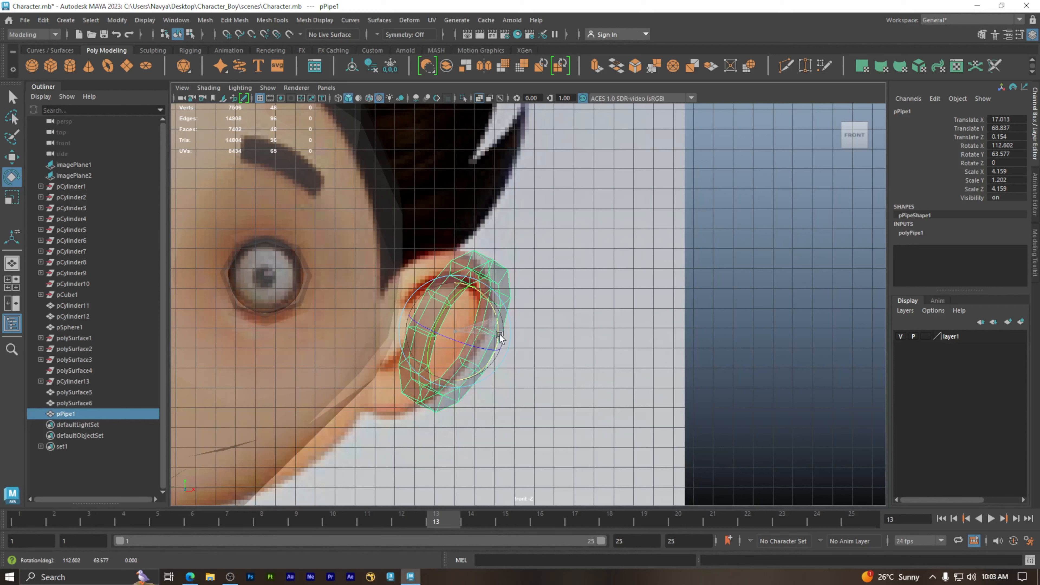
Move the ear ring onto the front reference ear, about X 15.57 and Y 68.46, and enlarge it uniformly to about 4.64 in X
{"action": "key", "text": "w"}
{"action": "mouse_move", "coordinate": [460, 333]}
{"action": "left_mouse_down"}
{"action": "mouse_move", "coordinate": [444, 349]}
{"action": "mouse_move", "coordinate": [428, 340]}
{"action": "mouse_move", "coordinate": [447, 329]}
{"action": "left_mouse_up"}
{"action": "key", "text": "r"}
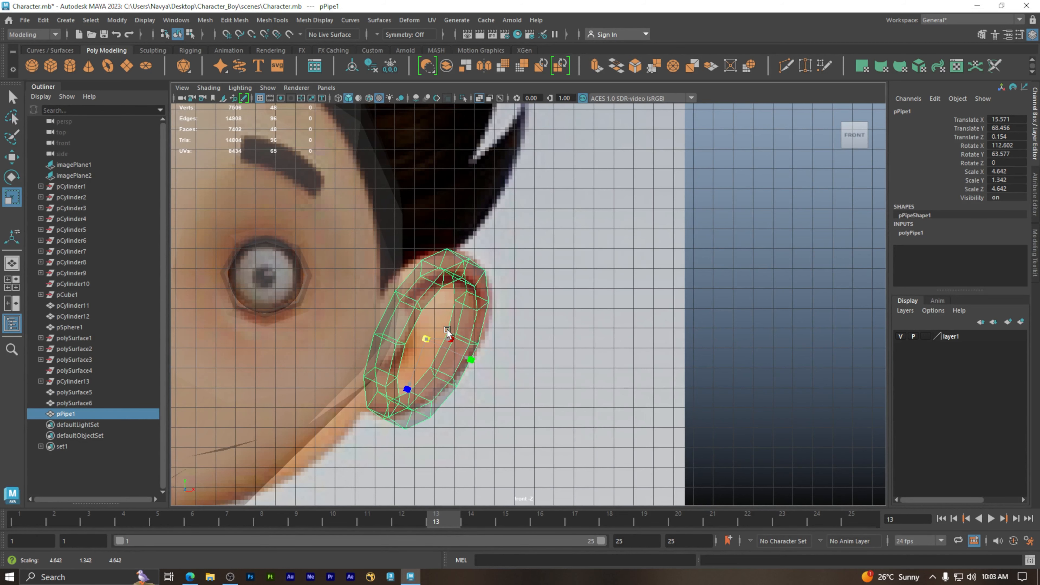
Narrow the ear ring along its X axis to a scale of about 3.43, checking it against the side reference
{"action": "key", "text": "space"}
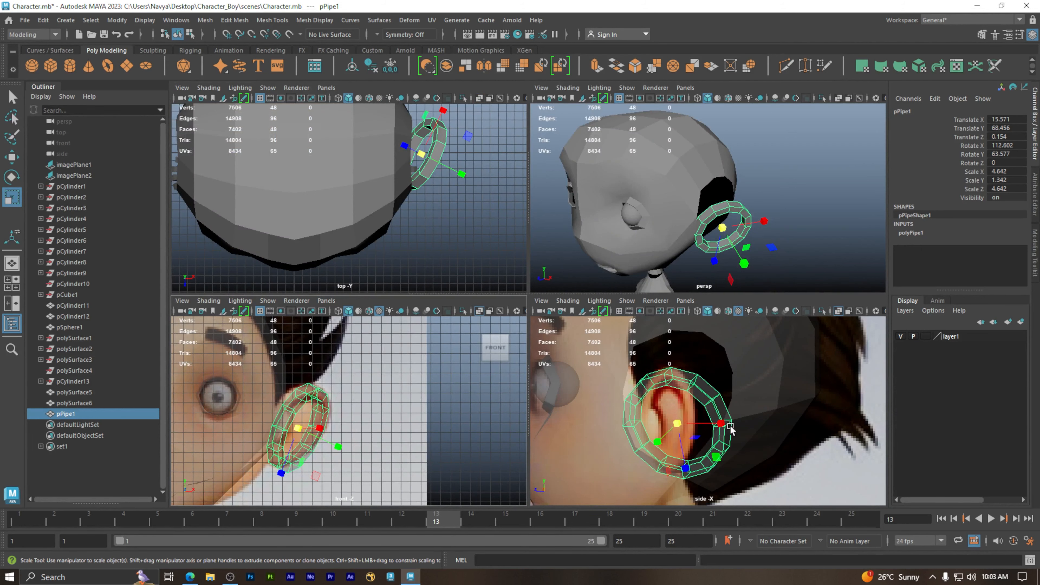
{"action": "key", "text": "space"}
{"action": "key", "text": "space"}
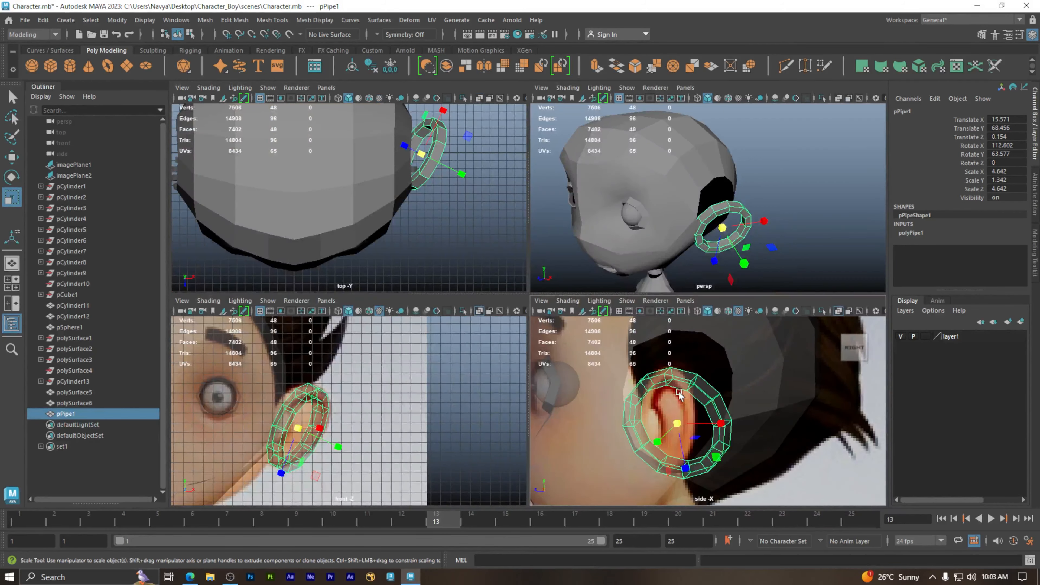
{"action": "key", "text": "space"}
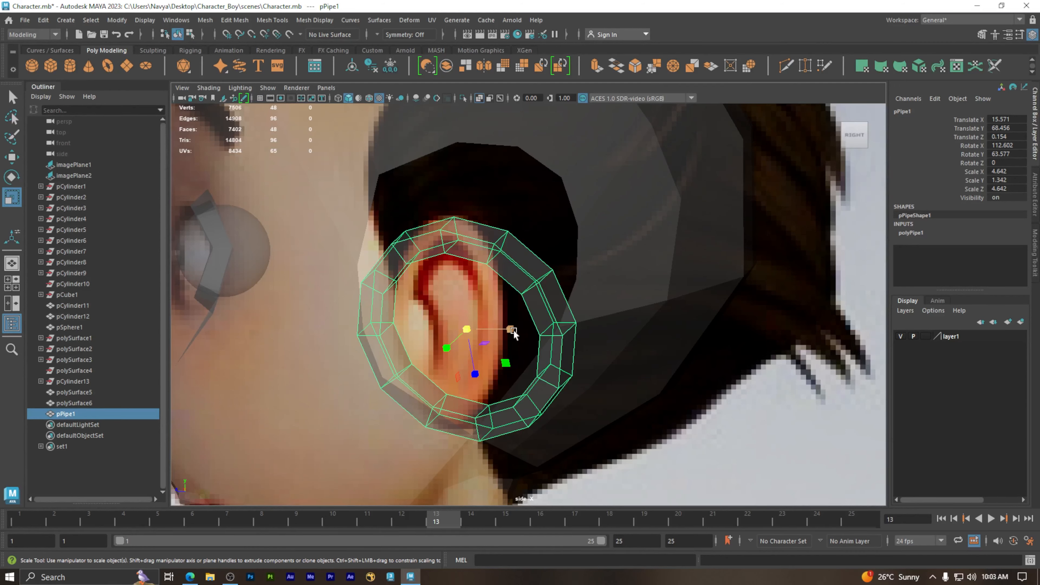
{"action": "left_click_drag", "start_coordinate": [513, 330], "coordinate": [503, 332]}
{"action": "key", "text": "space"}
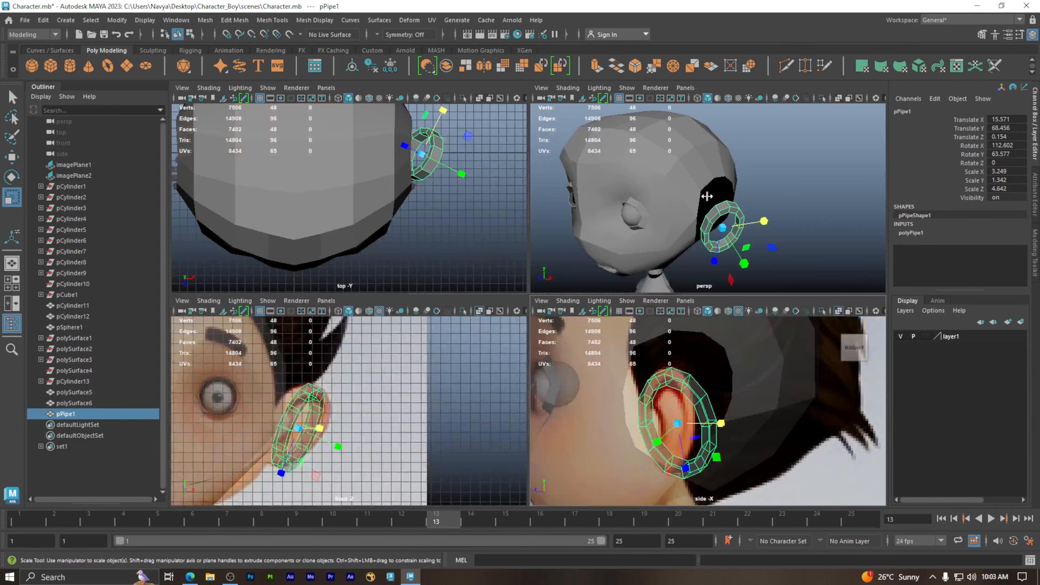
{"action": "key", "text": "space"}
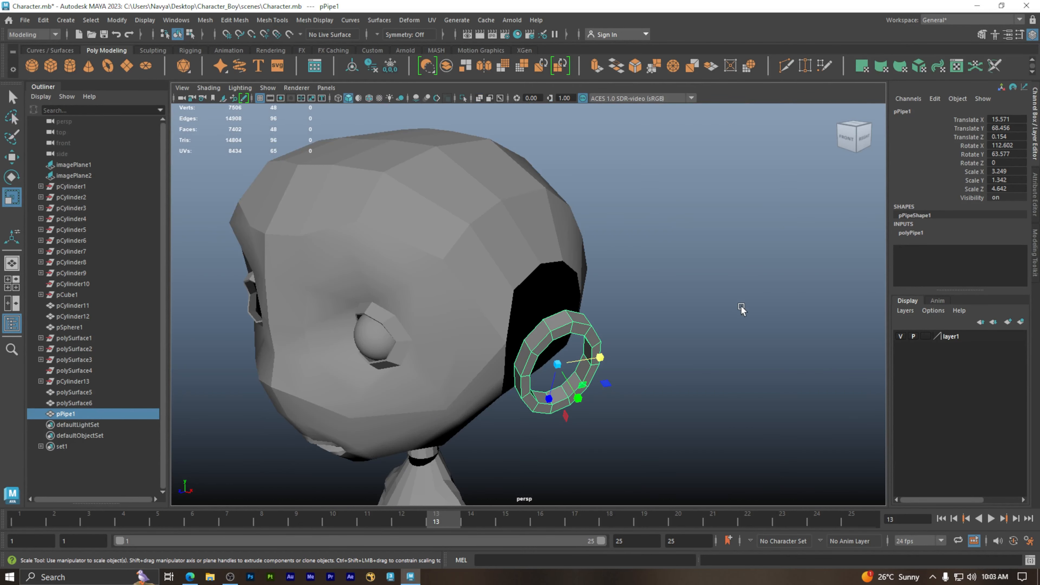
{"action": "left_click_drag", "start_coordinate": [687, 353], "coordinate": [634, 334], "text": "alt"}
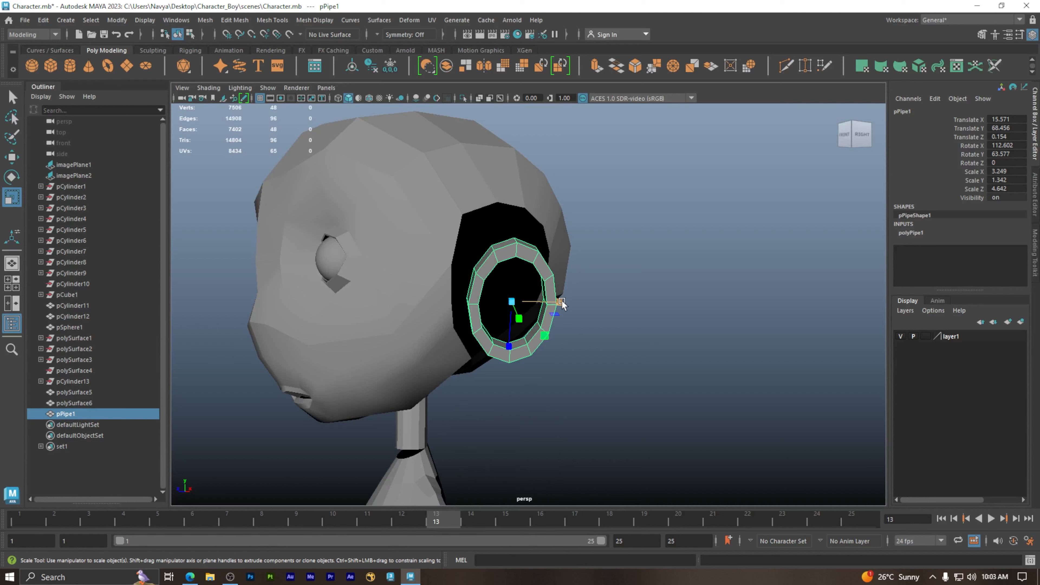
{"action": "left_click_drag", "start_coordinate": [562, 303], "coordinate": [631, 318]}
In the side view, fine-tune the ear ring's rotation to about 114.3, 63.2 and 1.93 degrees in X, Y and Z
{"action": "key", "text": "space"}
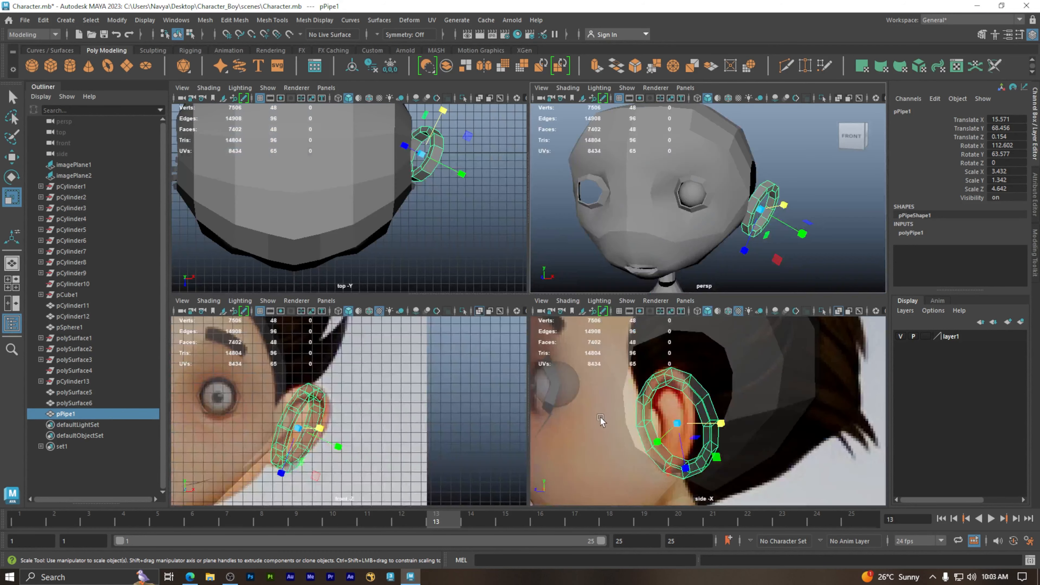
{"action": "key", "text": "space"}
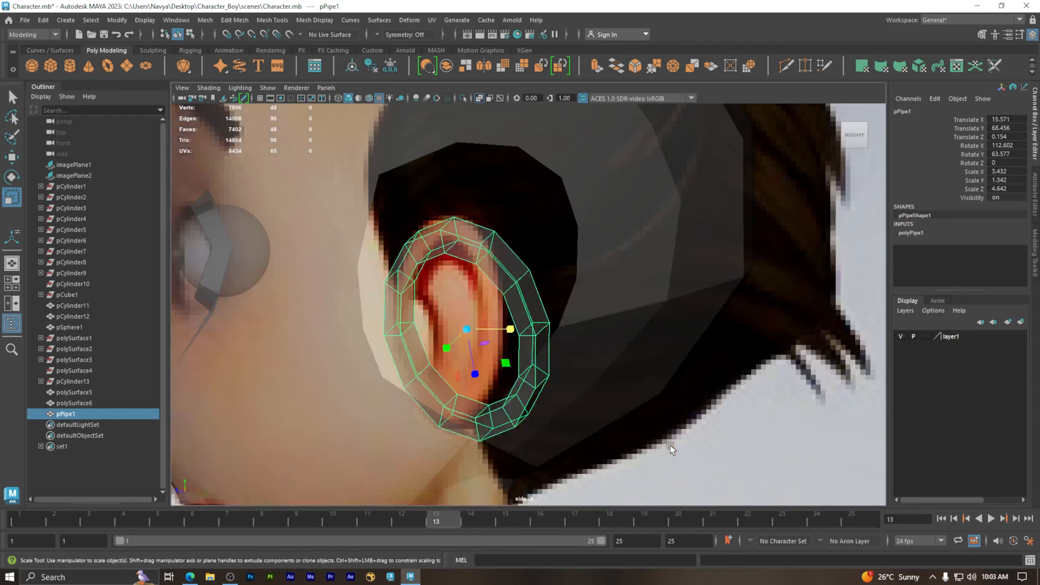
{"action": "right_click_drag", "start_coordinate": [517, 313], "coordinate": [543, 326], "text": "alt"}
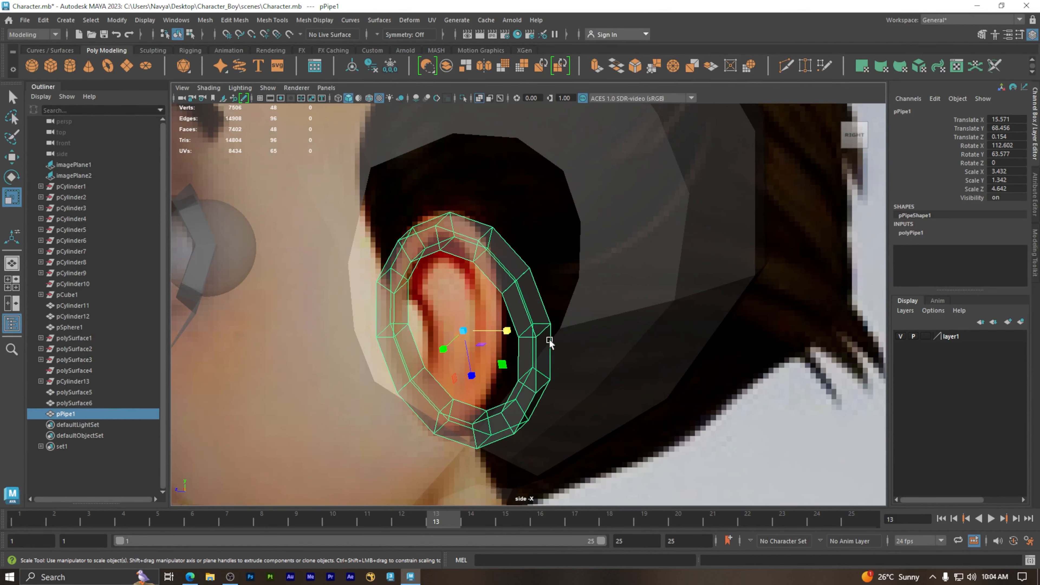
{"action": "key", "text": "e"}
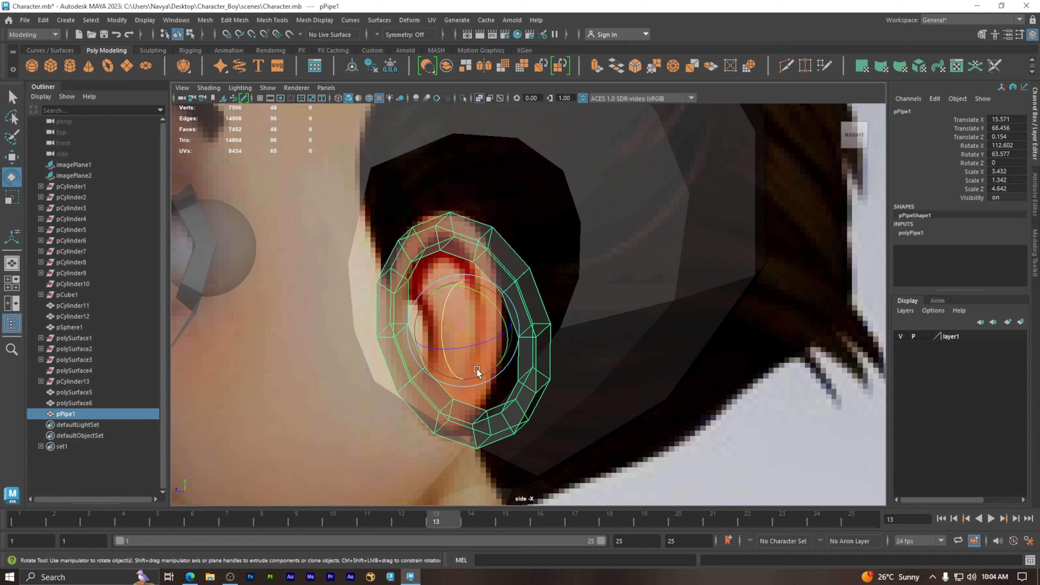
{"action": "left_click_drag", "start_coordinate": [493, 306], "coordinate": [493, 304]}
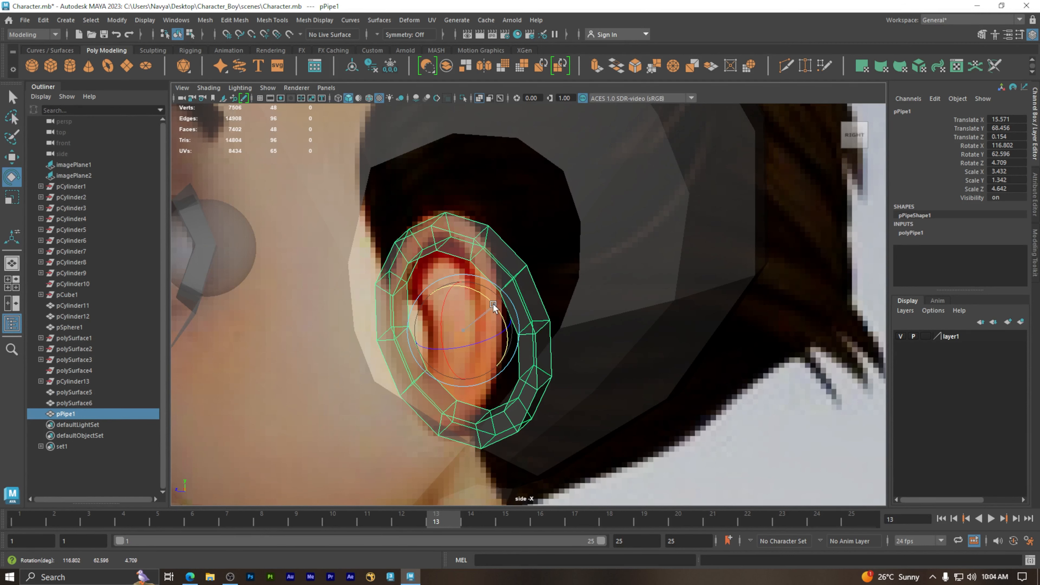
{"action": "left_click_drag", "start_coordinate": [494, 303], "coordinate": [494, 306]}
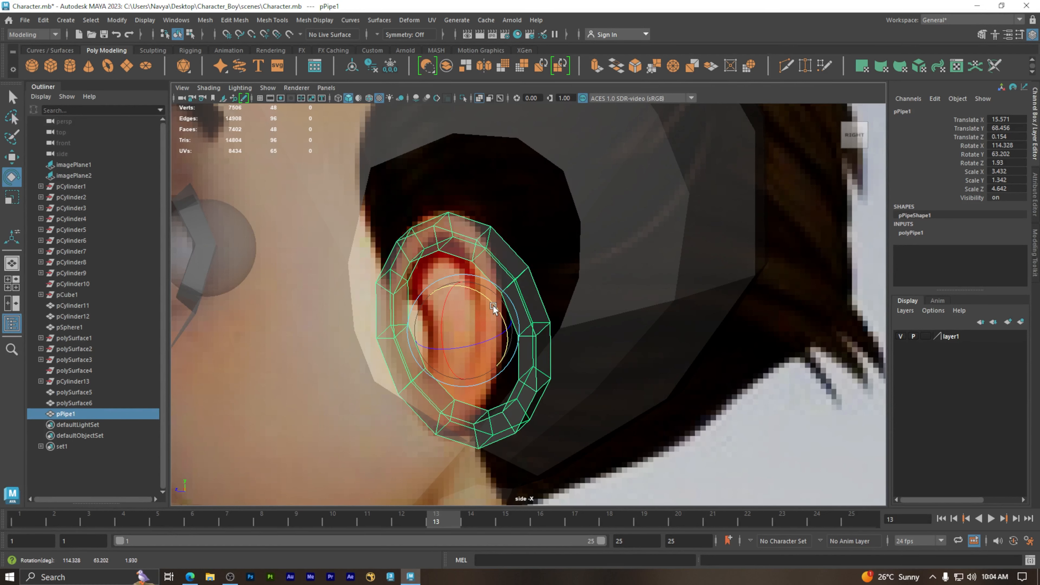
Shift the ear ring slightly in the side view to about Translate X 15.54 and Z 0.22, and return to the perspective view
{"action": "key", "text": "w"}
{"action": "left_click", "coordinate": [703, 438]}
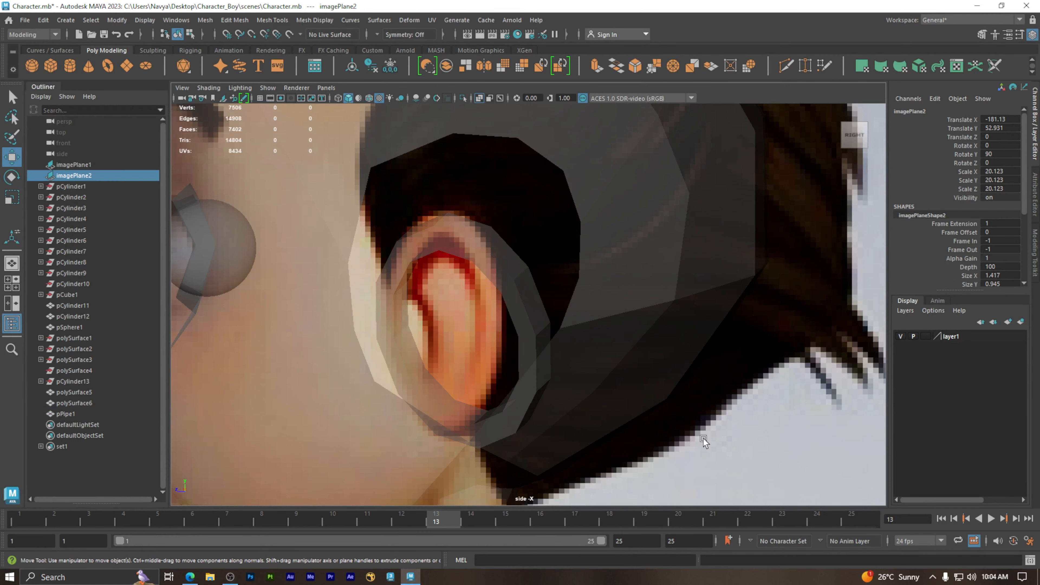
{"action": "left_click", "coordinate": [521, 333]}
{"action": "left_click_drag", "start_coordinate": [507, 331], "coordinate": [497, 328]}
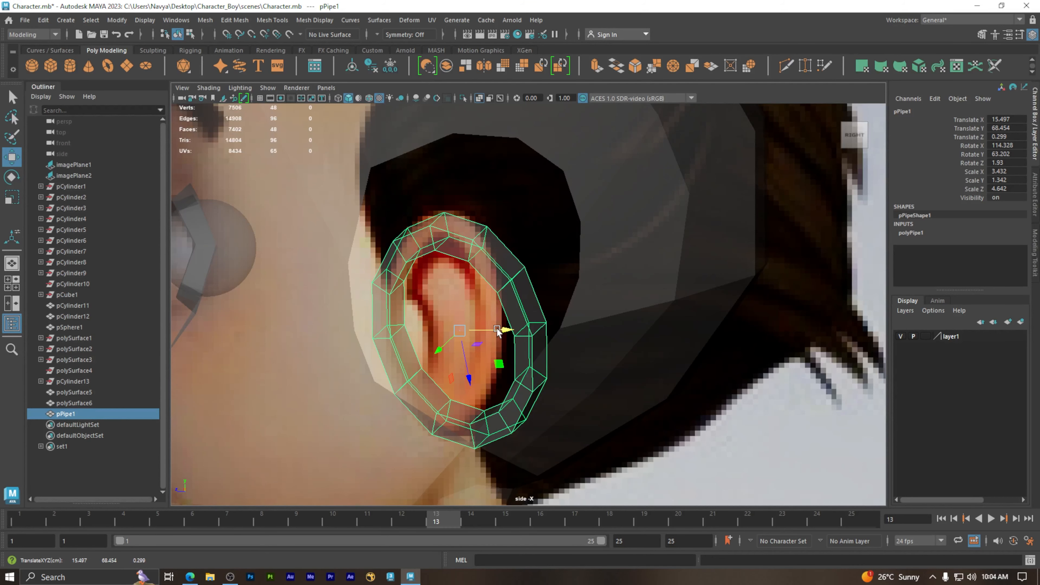
{"action": "left_click_drag", "start_coordinate": [500, 329], "coordinate": [502, 330]}
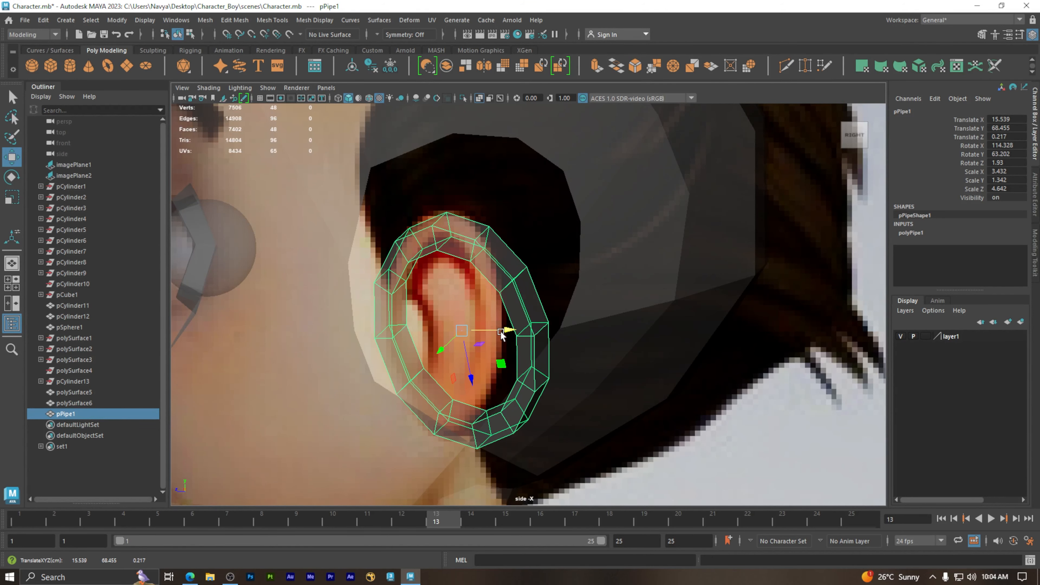
{"action": "key", "text": "space"}
{"action": "key", "text": "space"}
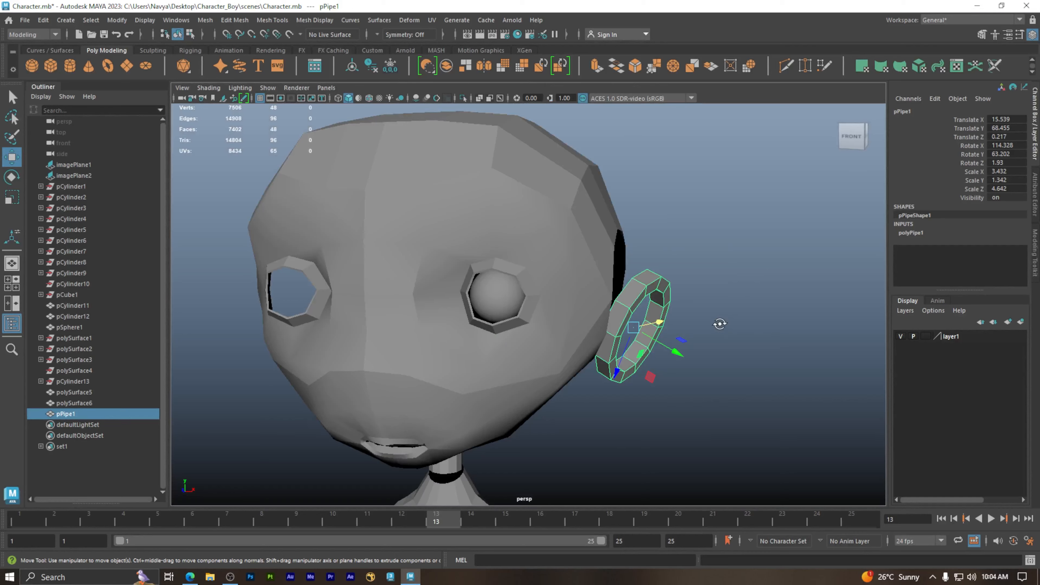
Delete the full ring of faces on the side of the ear ring that faces the head
{"action": "left_click_drag", "start_coordinate": [694, 328], "coordinate": [513, 348], "text": "alt"}
{"action": "left_click_drag", "start_coordinate": [332, 295], "coordinate": [392, 249], "text": "alt"}
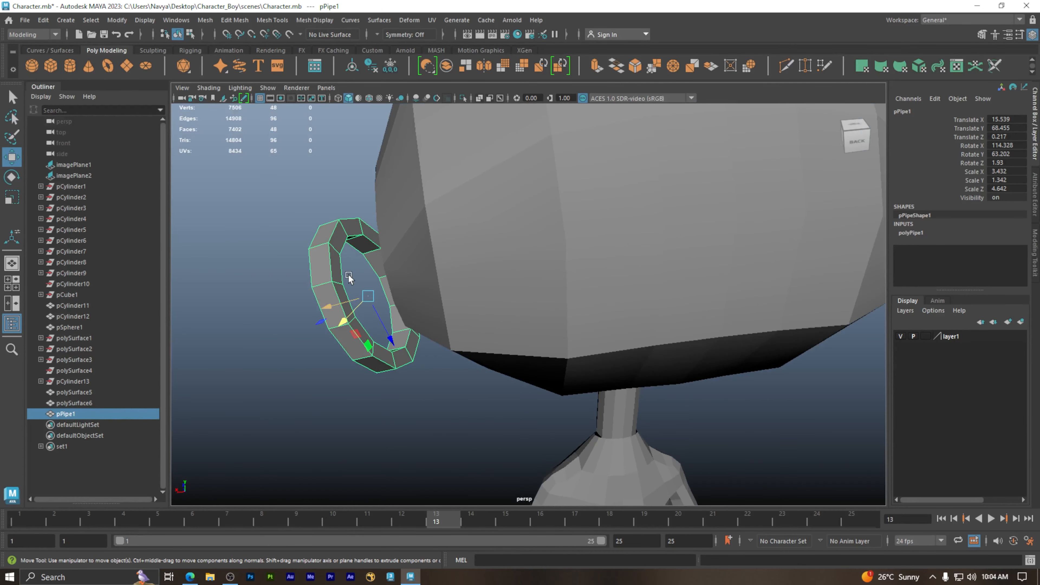
{"action": "right_click", "coordinate": [348, 259]}
{"action": "left_click", "coordinate": [347, 290]}
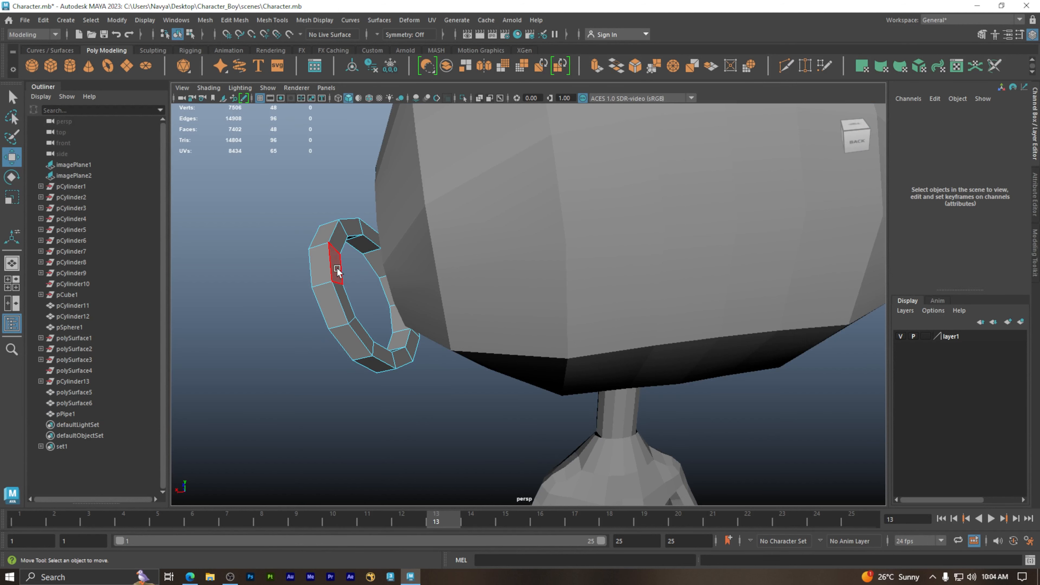
{"action": "left_click", "coordinate": [336, 264]}
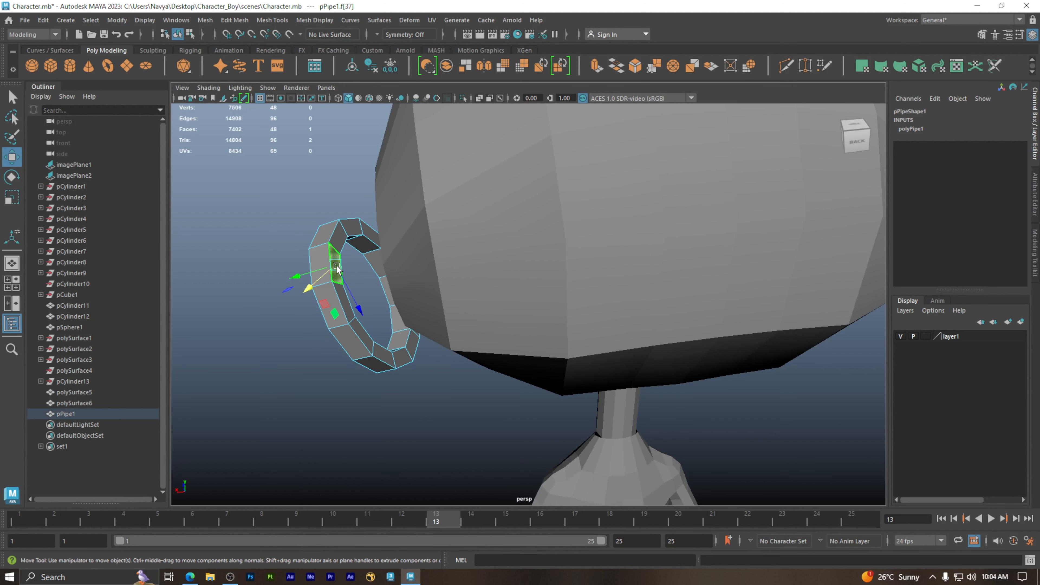
{"action": "double_click", "coordinate": [344, 300]}
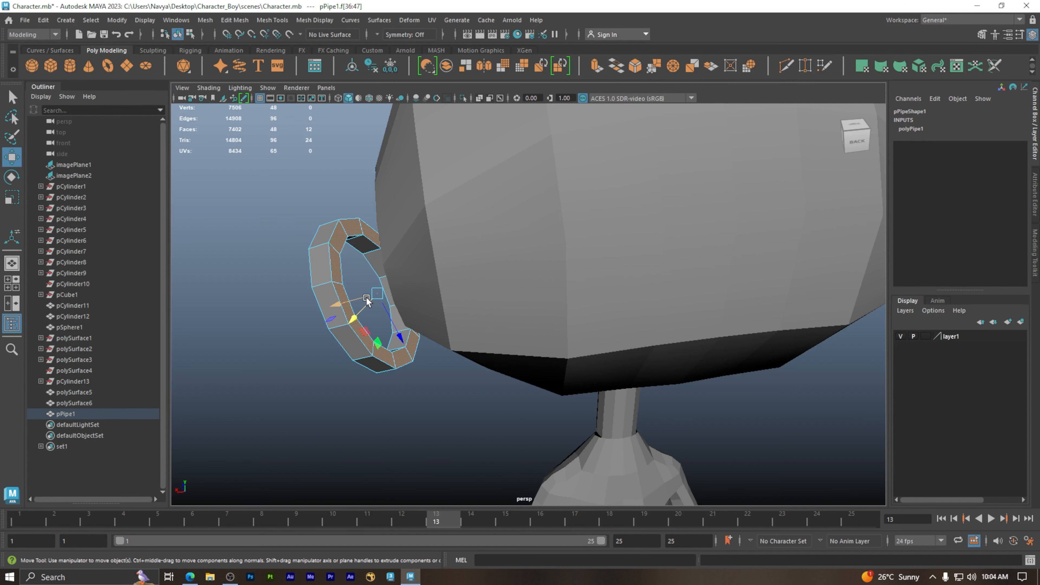
{"action": "key", "text": "Delete"}
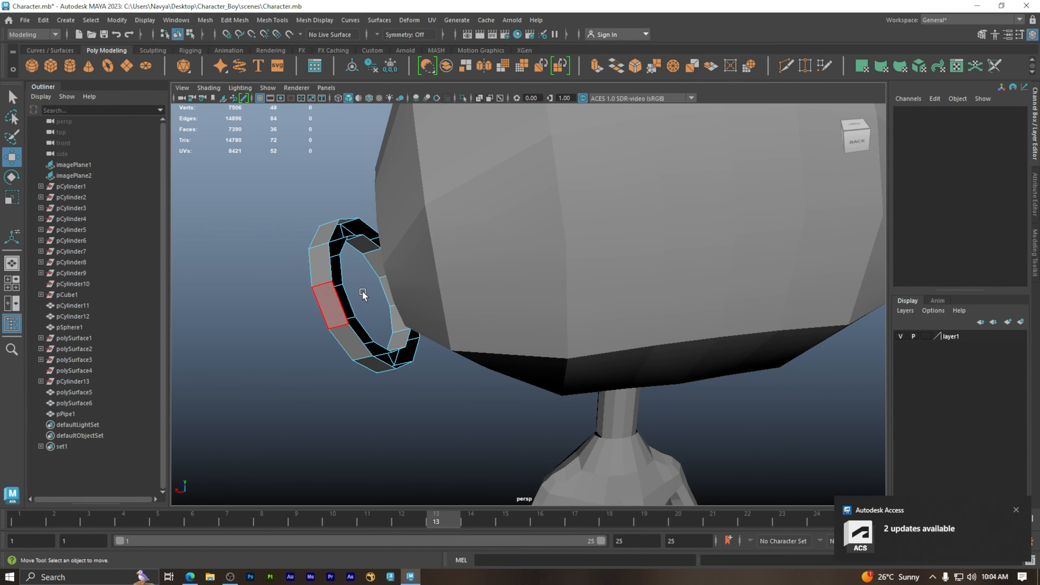
Shift the ear ring's inner border edge loop slightly to about X 15.37, Y 68.53 and Z 0.13, and check it against the side reference
{"action": "left_click_drag", "start_coordinate": [348, 353], "coordinate": [496, 322], "text": "alt"}
{"action": "left_click_drag", "start_coordinate": [438, 362], "coordinate": [400, 347], "text": "alt"}
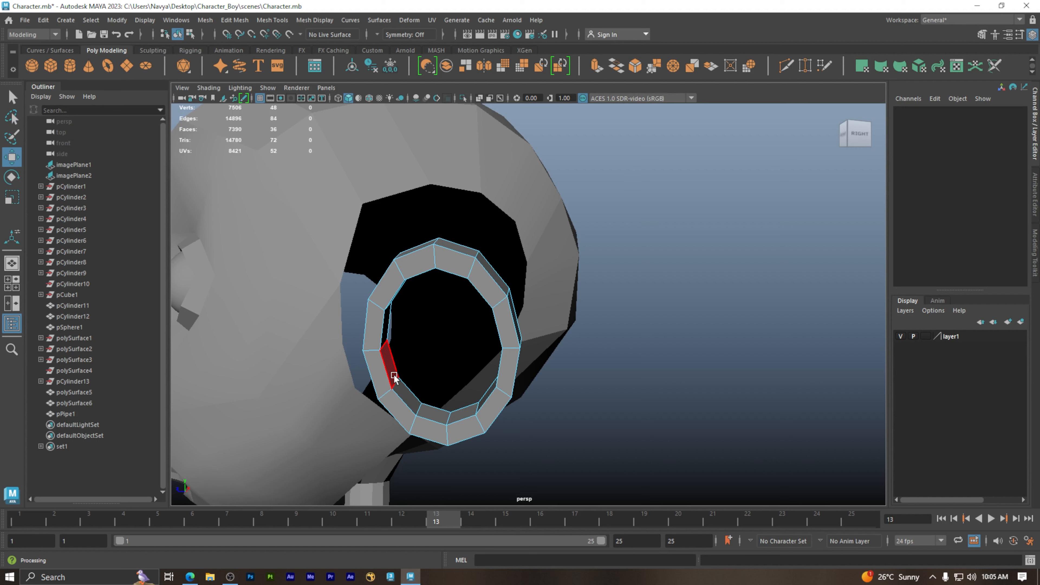
{"action": "right_click_drag", "start_coordinate": [397, 259], "coordinate": [398, 231]}
{"action": "left_click_drag", "start_coordinate": [400, 340], "coordinate": [363, 370], "text": "alt"}
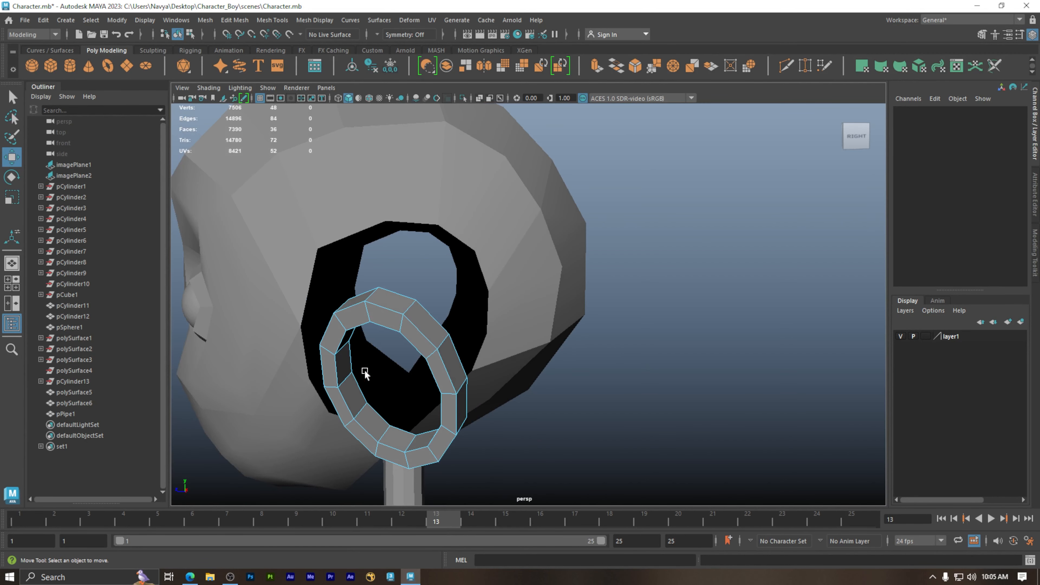
{"action": "double_click", "coordinate": [361, 382]}
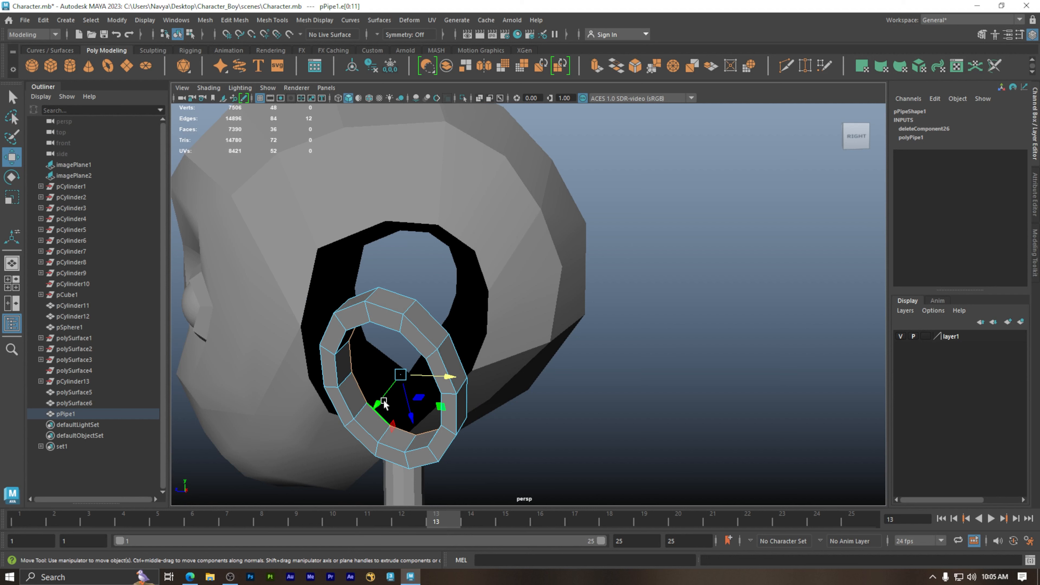
{"action": "left_click_drag", "start_coordinate": [381, 399], "coordinate": [377, 403]}
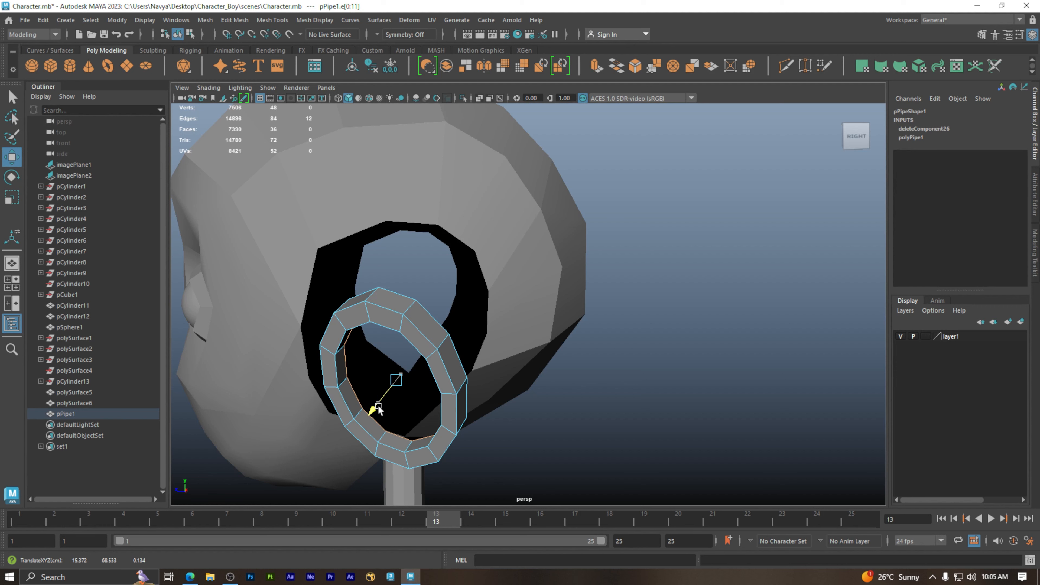
{"action": "left_click_drag", "start_coordinate": [426, 393], "coordinate": [398, 405], "text": "alt"}
{"action": "left_click_drag", "start_coordinate": [317, 388], "coordinate": [462, 379], "text": "alt"}
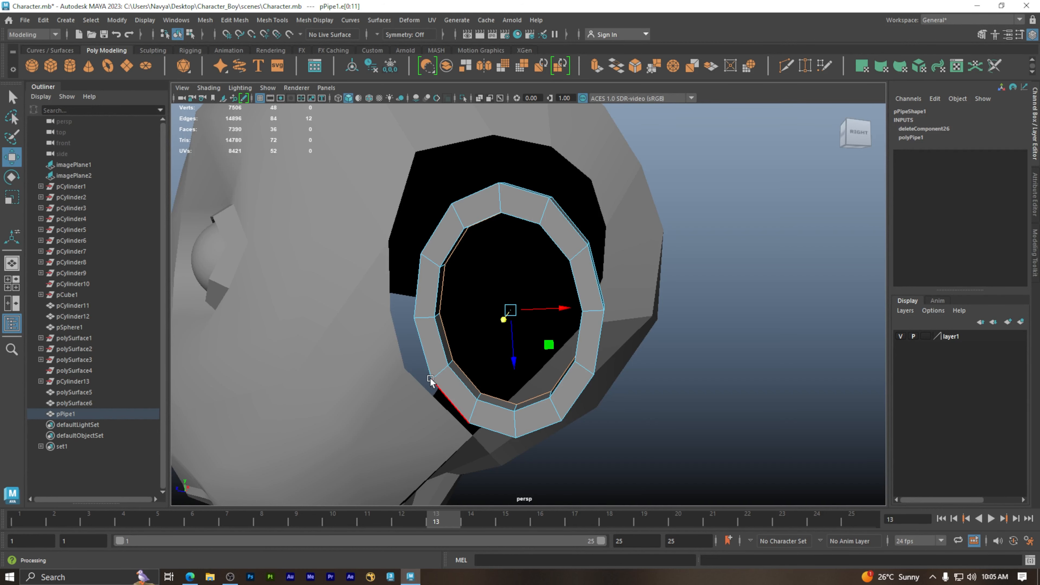
{"action": "key", "text": "space"}
{"action": "key", "text": "space"}
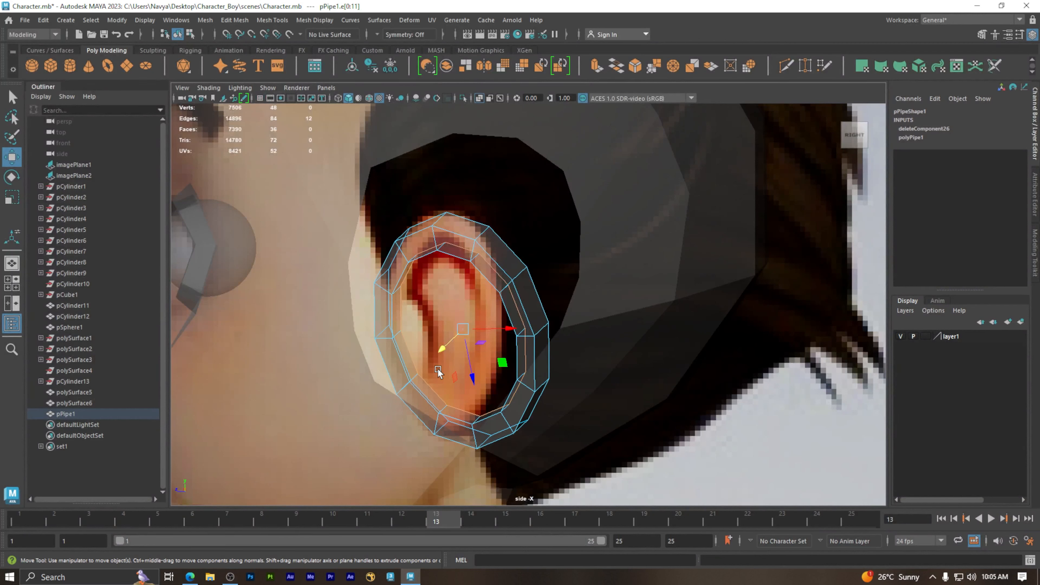
{"action": "right_click", "coordinate": [425, 346]}
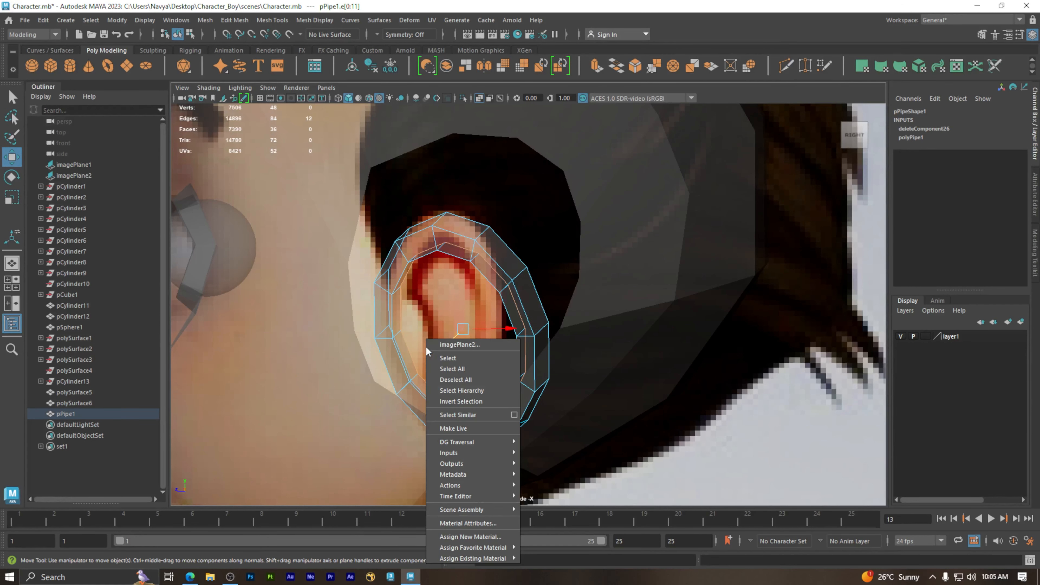
{"action": "left_click", "coordinate": [426, 347]}
{"action": "right_click", "coordinate": [399, 355]}
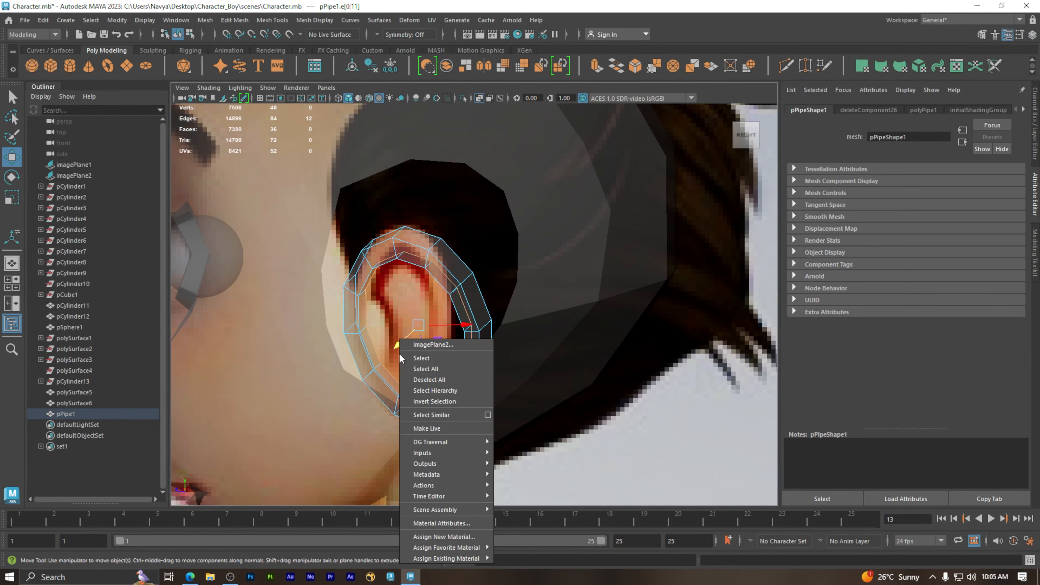
{"action": "left_click", "coordinate": [399, 355]}
{"action": "right_click", "coordinate": [400, 354]}
{"action": "left_click", "coordinate": [400, 355]}
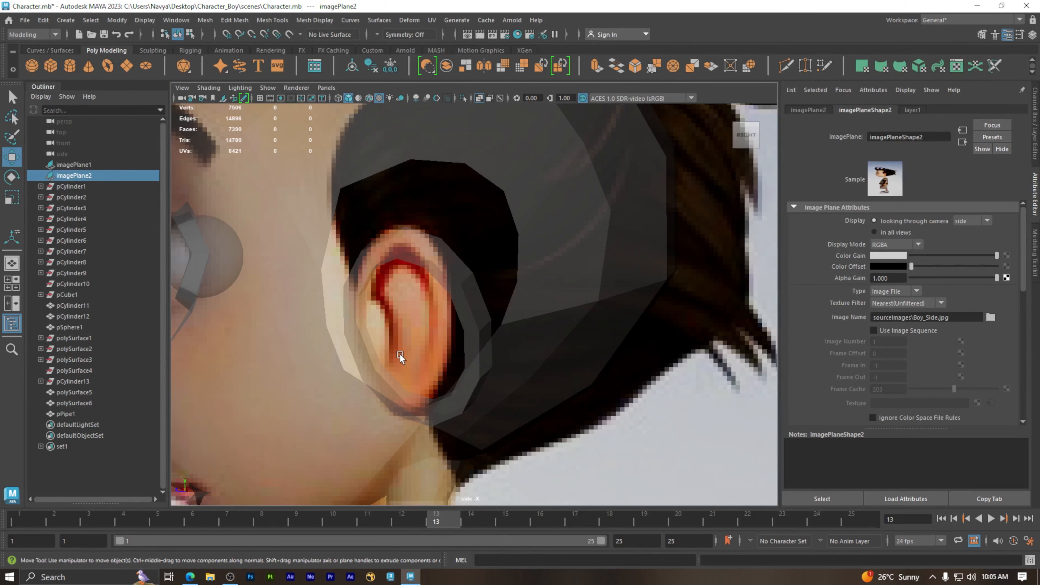
{"action": "right_click", "coordinate": [402, 354]}
{"action": "left_click", "coordinate": [405, 354]}
{"action": "left_click_drag", "start_coordinate": [481, 346], "coordinate": [478, 340]}
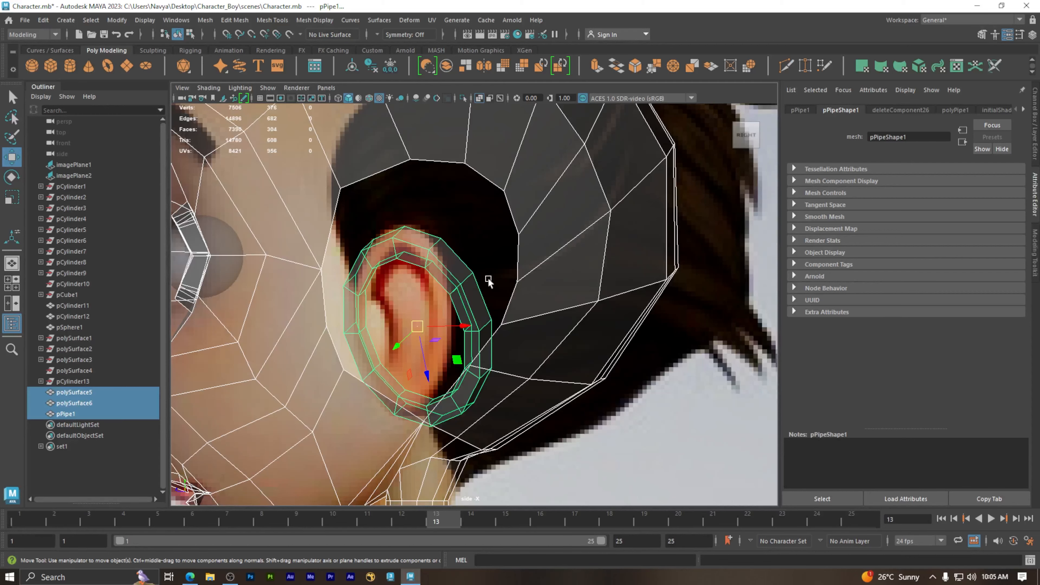
Move the vertex pair at the middle of the ear ring's front inner rim inward, to about X 15.03, Y 68.3 and Z 1.8
{"action": "left_click", "coordinate": [486, 255]}
{"action": "left_click", "coordinate": [462, 264]}
{"action": "right_click_drag", "start_coordinate": [463, 259], "coordinate": [410, 260]}
{"action": "left_click", "coordinate": [357, 333]}
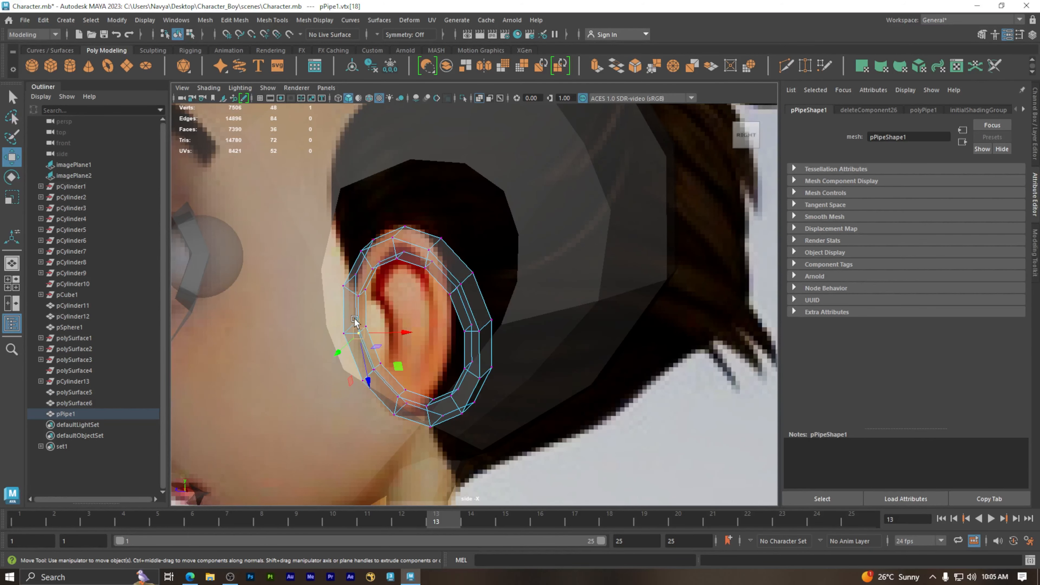
{"action": "scroll", "coordinate": [356, 330], "scroll_direction": "up", "scroll_amount": 3}
{"action": "left_click", "coordinate": [310, 339], "text": "shift"}
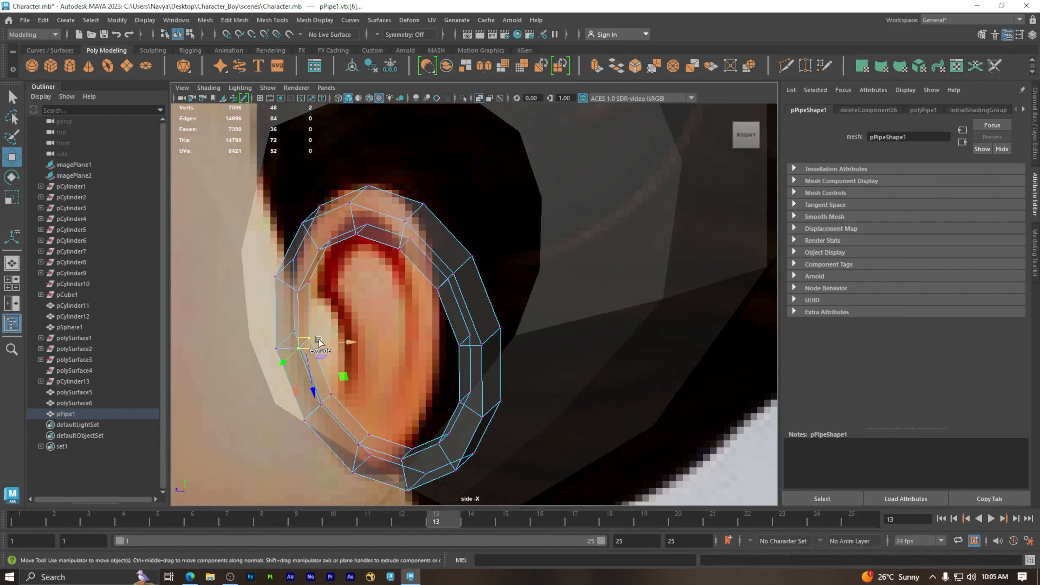
{"action": "left_click_drag", "start_coordinate": [347, 343], "coordinate": [378, 340]}
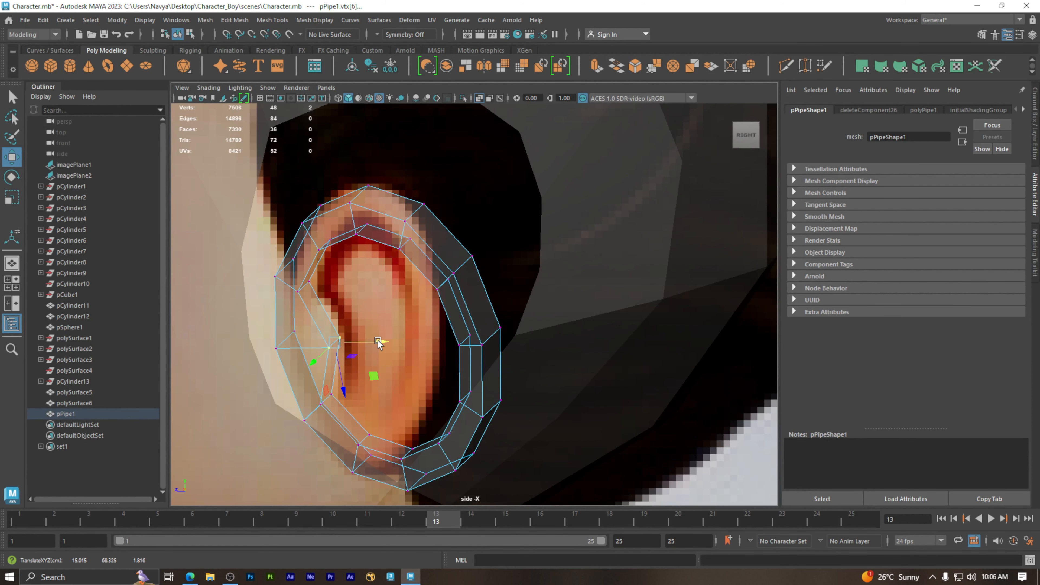
{"action": "key", "text": "space"}
{"action": "key", "text": "space"}
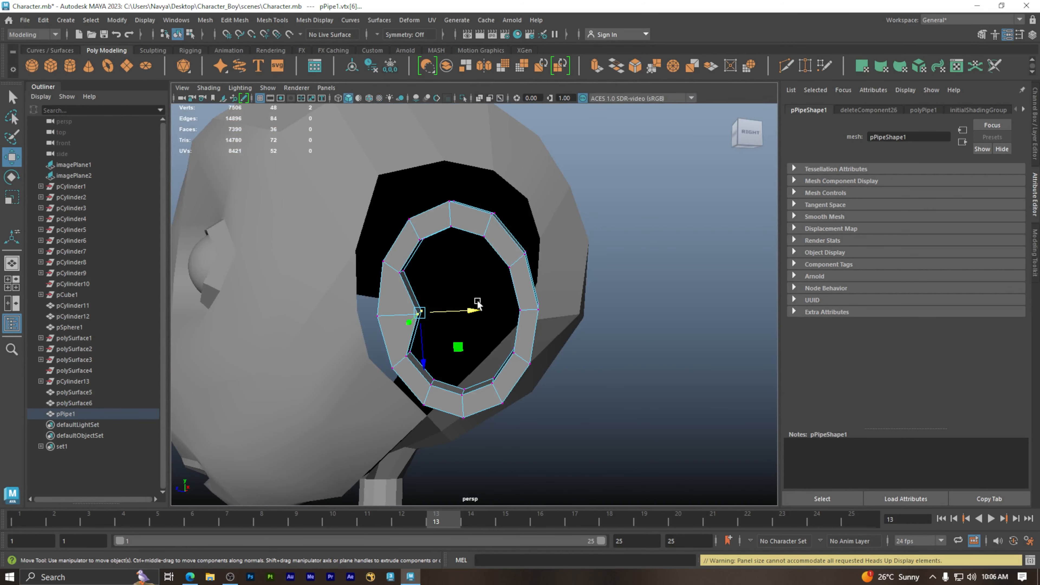
{"action": "left_click_drag", "start_coordinate": [469, 313], "coordinate": [471, 314]}
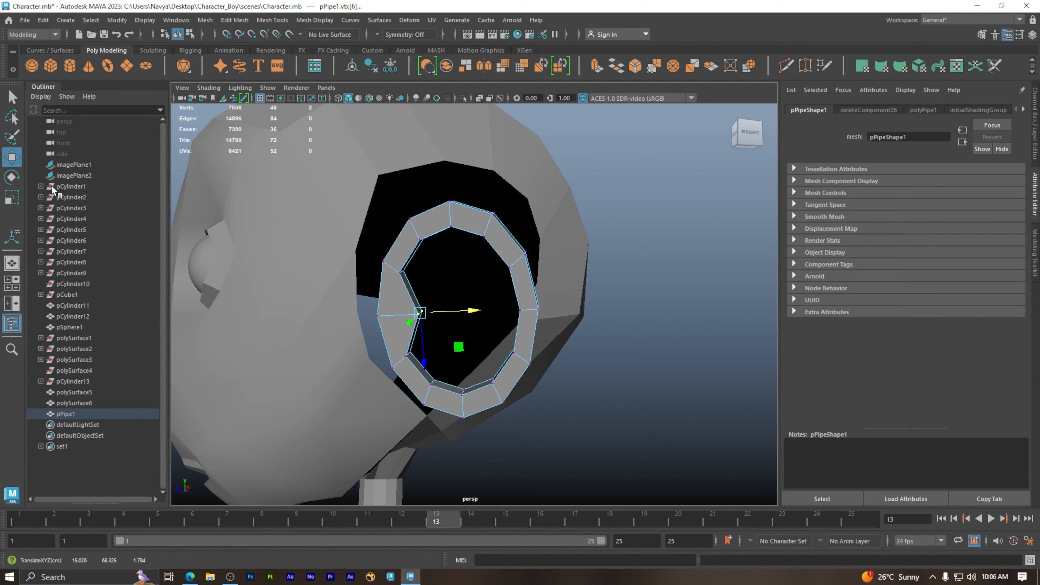
{"action": "double_click", "coordinate": [13, 163]}
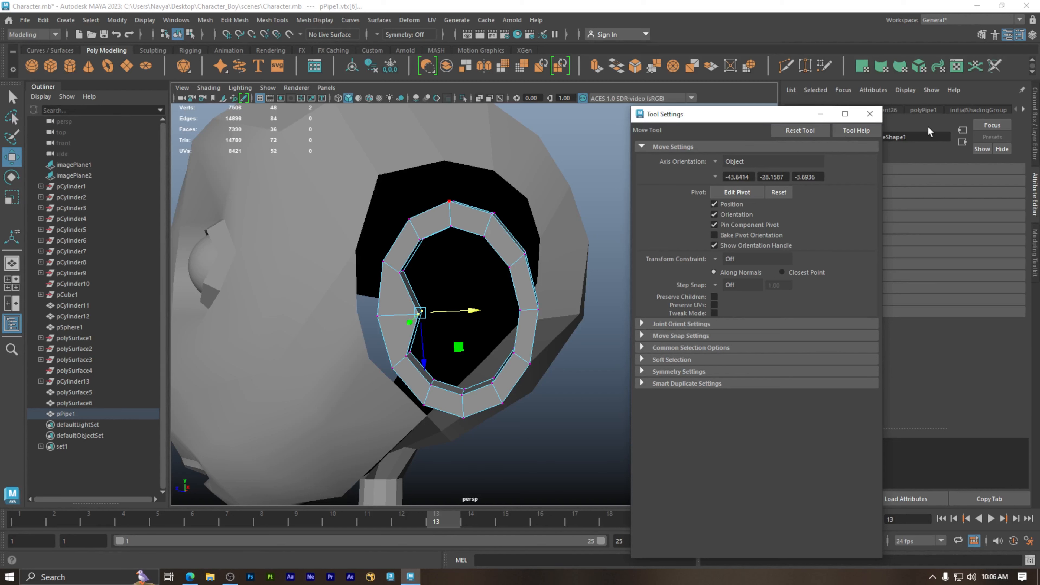
{"action": "left_click", "coordinate": [869, 114]}
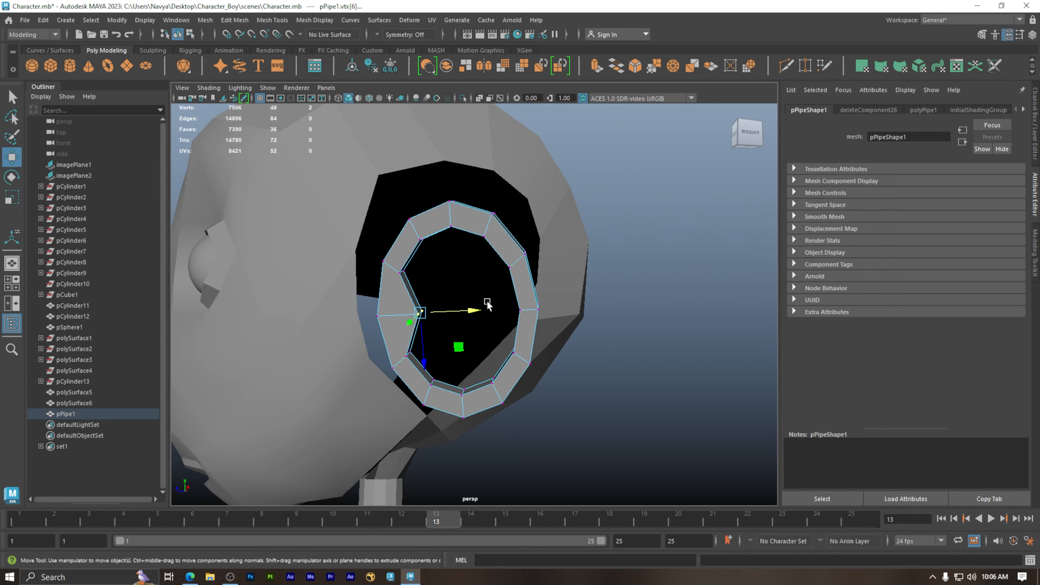
{"action": "key", "text": "w"}
{"action": "left_click_drag", "start_coordinate": [472, 307], "coordinate": [520, 292]}
{"action": "left_click_drag", "start_coordinate": [462, 316], "coordinate": [436, 342]}
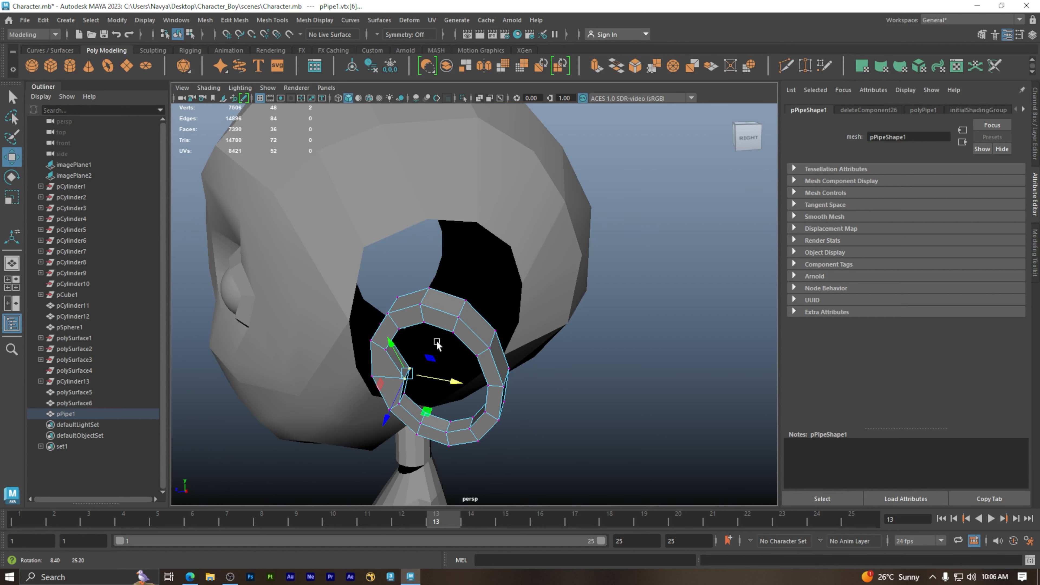
Extrude the ear ring's inner border edge loop to add an inner band, and return to object mode with nothing selected
{"action": "right_click_drag", "start_coordinate": [410, 259], "coordinate": [455, 247]}
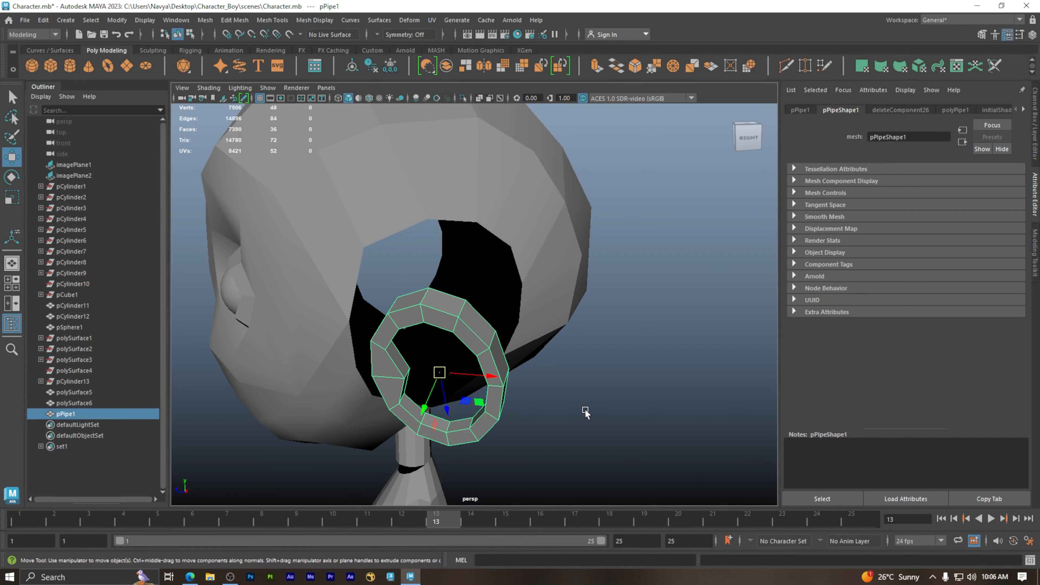
{"action": "left_click_drag", "start_coordinate": [585, 409], "coordinate": [580, 403], "text": "alt"}
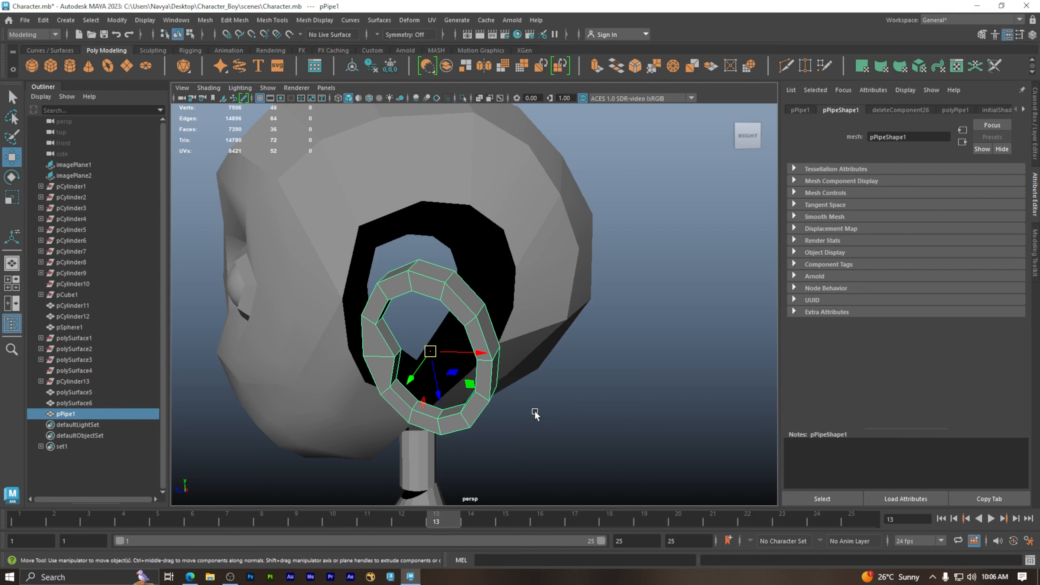
{"action": "right_click", "coordinate": [388, 343]}
{"action": "left_click", "coordinate": [387, 230]}
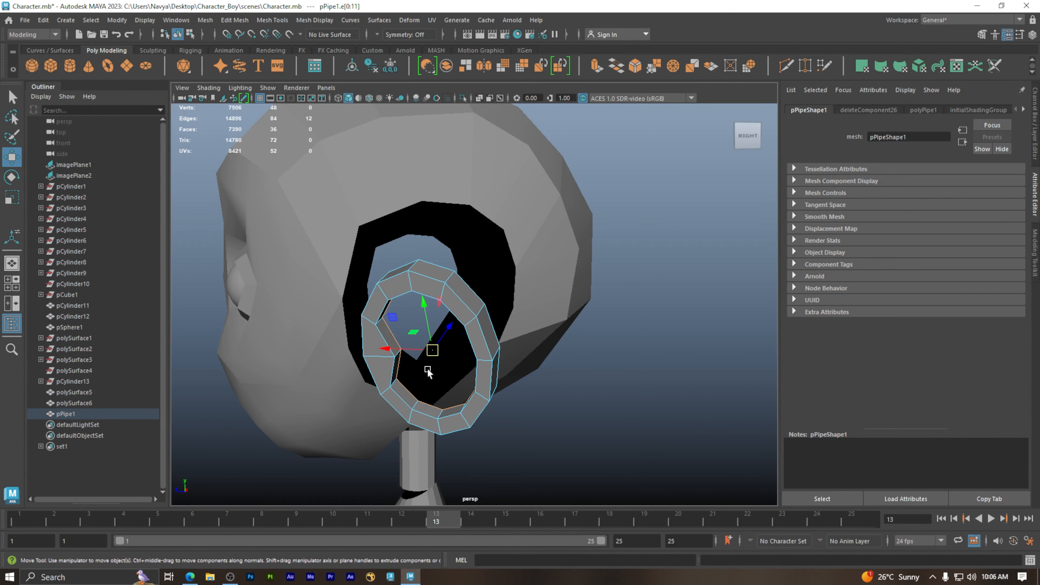
{"action": "key", "text": "ctrl+e"}
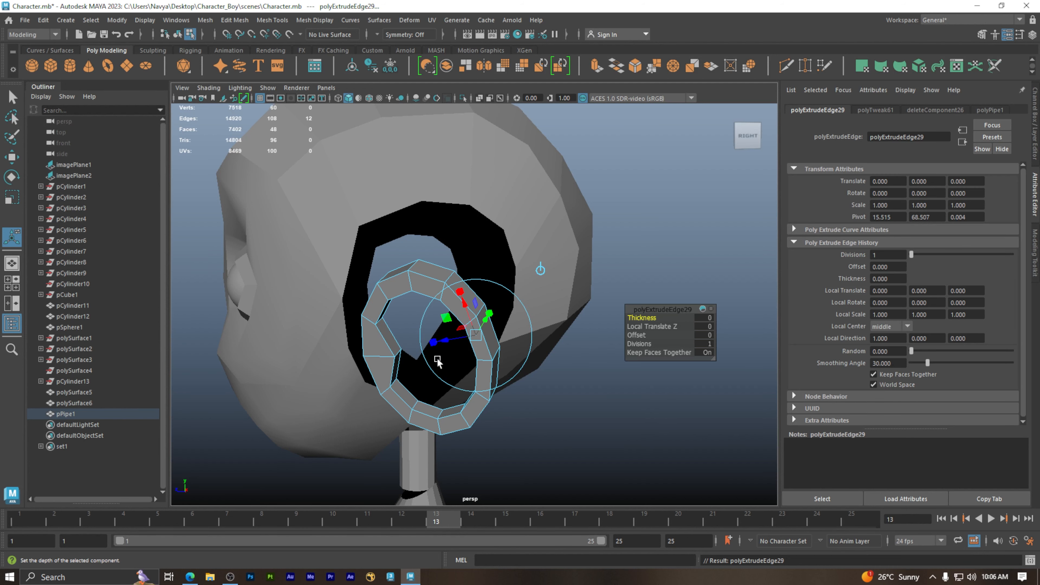
{"action": "left_click_drag", "start_coordinate": [465, 361], "coordinate": [501, 340], "text": "alt"}
{"action": "left_click_drag", "start_coordinate": [481, 384], "coordinate": [486, 362], "text": "alt"}
{"action": "right_click_drag", "start_coordinate": [536, 367], "coordinate": [615, 241]}
{"action": "left_click", "coordinate": [585, 336]}
{"action": "left_click_drag", "start_coordinate": [585, 336], "coordinate": [490, 356], "text": "alt"}
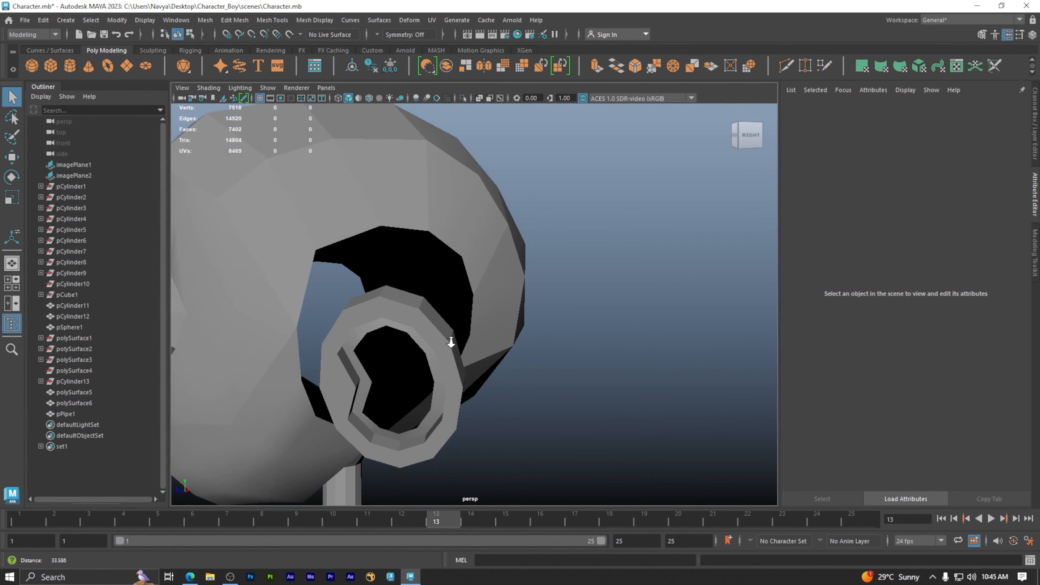
Extrude the innermost edge loop of the ear again and scale the new edges down toward the opening's centre
{"action": "scroll", "coordinate": [410, 329], "scroll_direction": "up", "scroll_amount": 2}
{"action": "left_click", "coordinate": [410, 329]}
{"action": "right_click_drag", "start_coordinate": [399, 259], "coordinate": [399, 233]}
{"action": "double_click", "coordinate": [394, 328]}
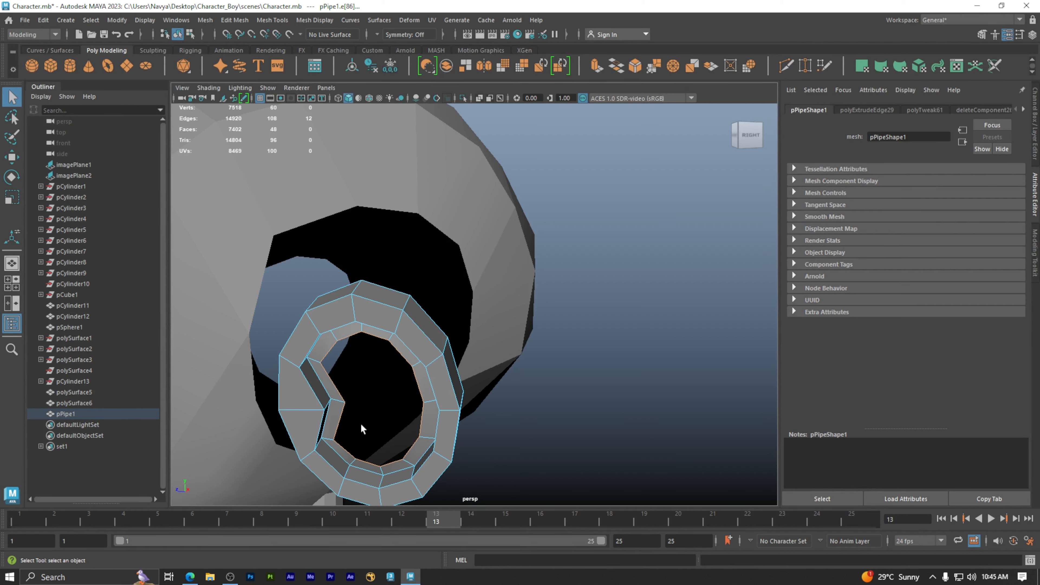
{"action": "key", "text": "ctrl+e"}
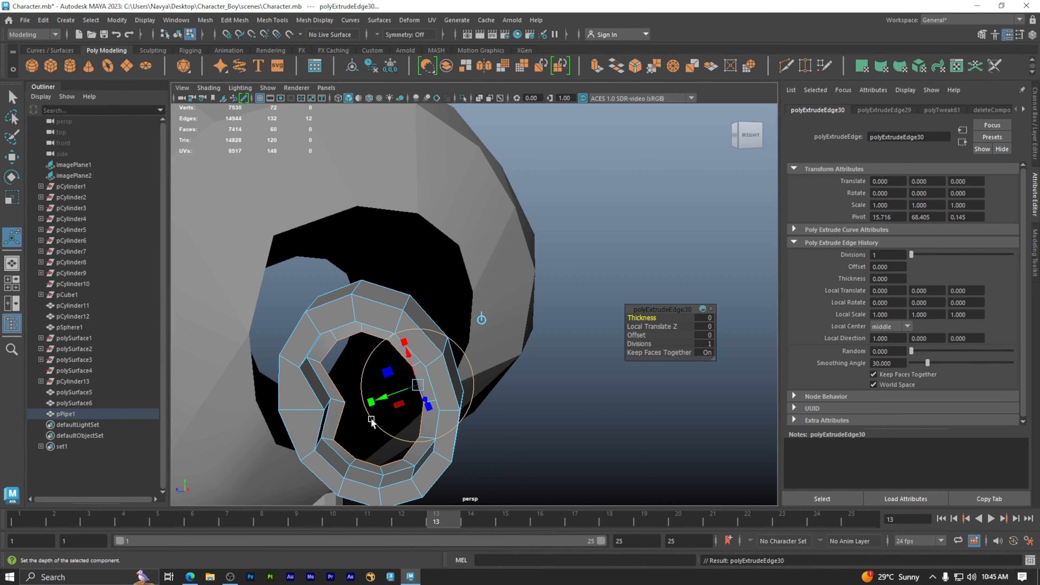
{"action": "key", "text": "r"}
{"action": "left_click_drag", "start_coordinate": [369, 403], "coordinate": [347, 435]}
{"action": "right_click_drag", "start_coordinate": [349, 429], "coordinate": [528, 445], "text": "alt"}
{"action": "middle_click_drag", "start_coordinate": [365, 428], "coordinate": [449, 353], "text": "alt"}
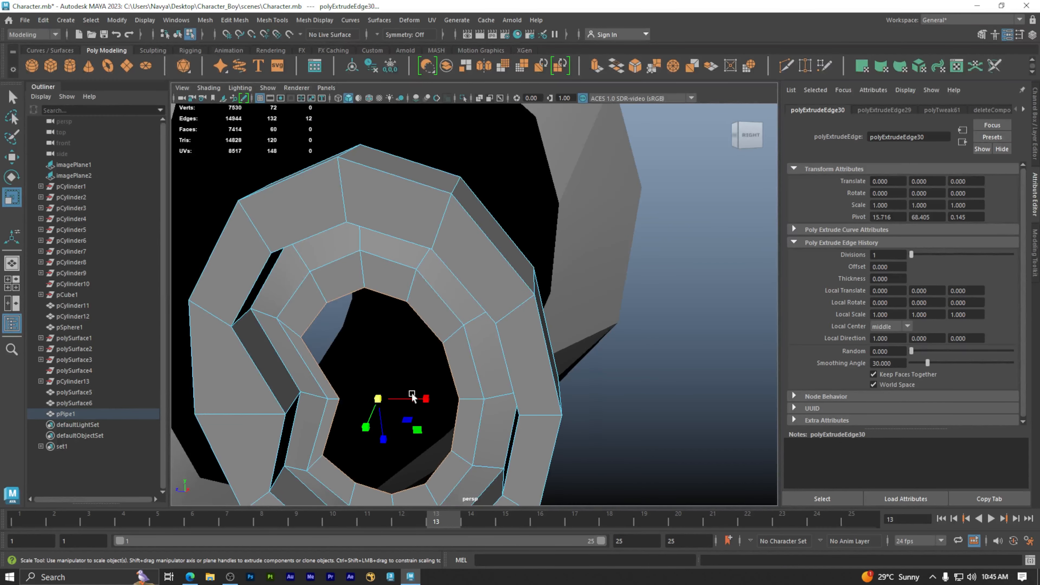
Push the new inner edge loop deeper into the ear and scale it uniformly to about 0.88
{"action": "key", "text": "w"}
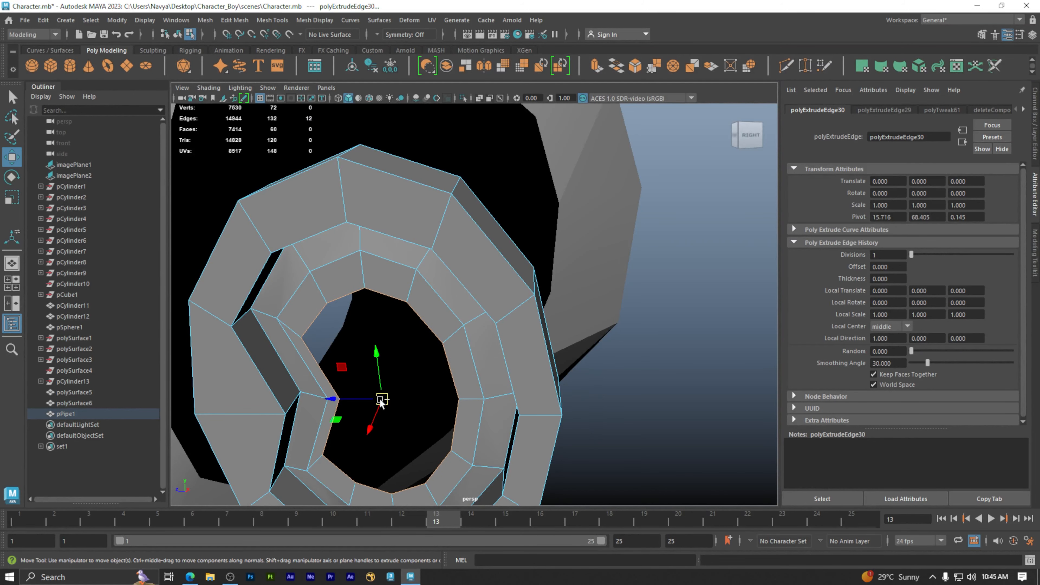
{"action": "mouse_move", "coordinate": [402, 418]}
{"action": "left_mouse_down", "text": "alt"}
{"action": "mouse_move", "coordinate": [309, 412]}
{"action": "mouse_move", "coordinate": [370, 416]}
{"action": "mouse_move", "coordinate": [414, 401]}
{"action": "mouse_move", "coordinate": [387, 410]}
{"action": "left_mouse_up", "text": "alt"}
{"action": "key", "text": "r"}
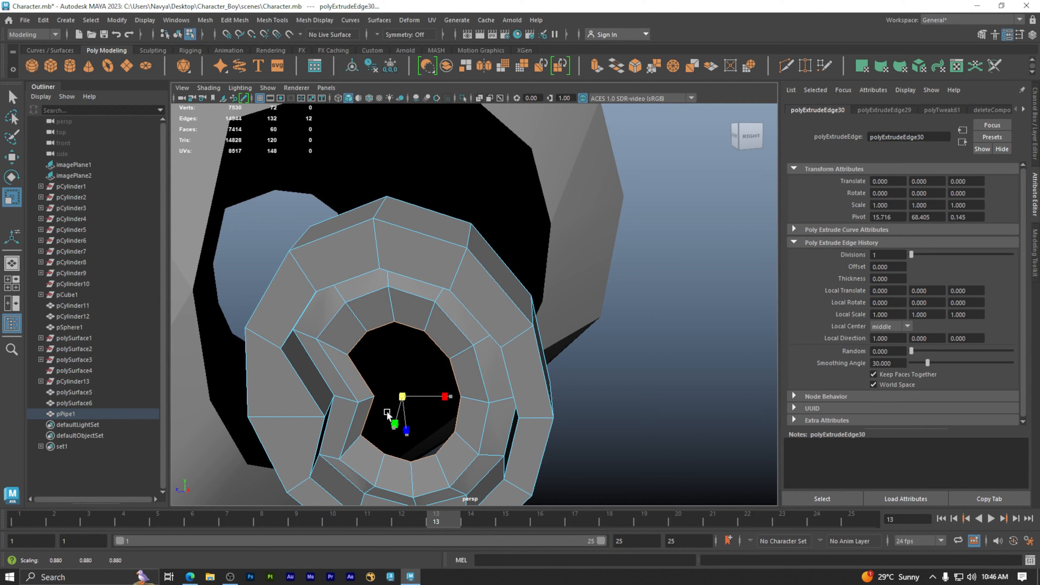
{"action": "mouse_move", "coordinate": [387, 410]}
{"action": "left_mouse_down", "text": "alt"}
{"action": "mouse_move", "coordinate": [389, 430]}
{"action": "mouse_move", "coordinate": [404, 434]}
{"action": "mouse_move", "coordinate": [405, 416]}
{"action": "left_mouse_up", "text": "alt"}
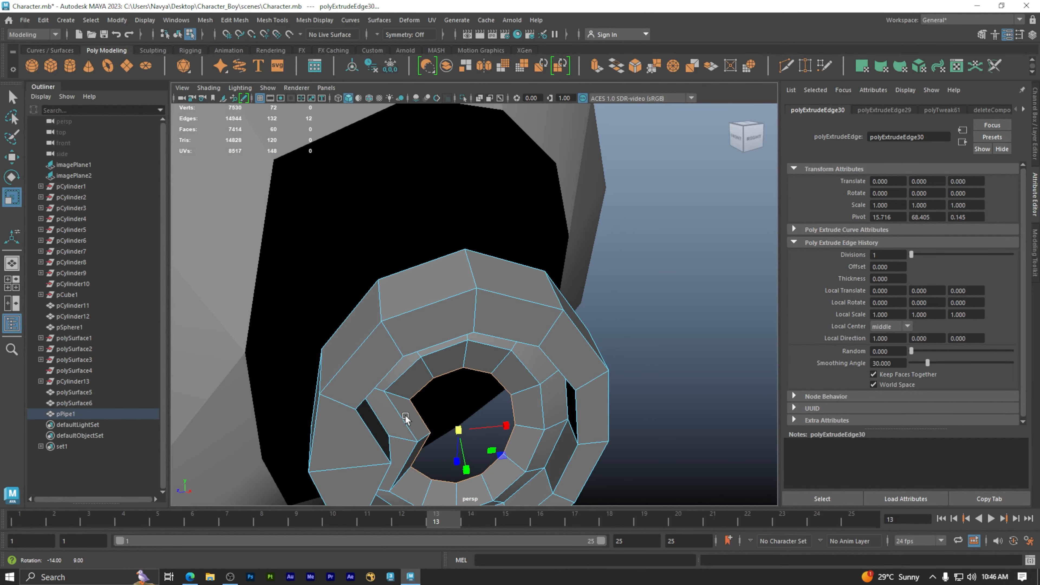
Try to reposition the middle front vertex of the ear's innermost edge loop, and undo the last move
{"action": "right_click_drag", "start_coordinate": [420, 259], "coordinate": [372, 262]}
{"action": "left_click", "coordinate": [430, 432]}
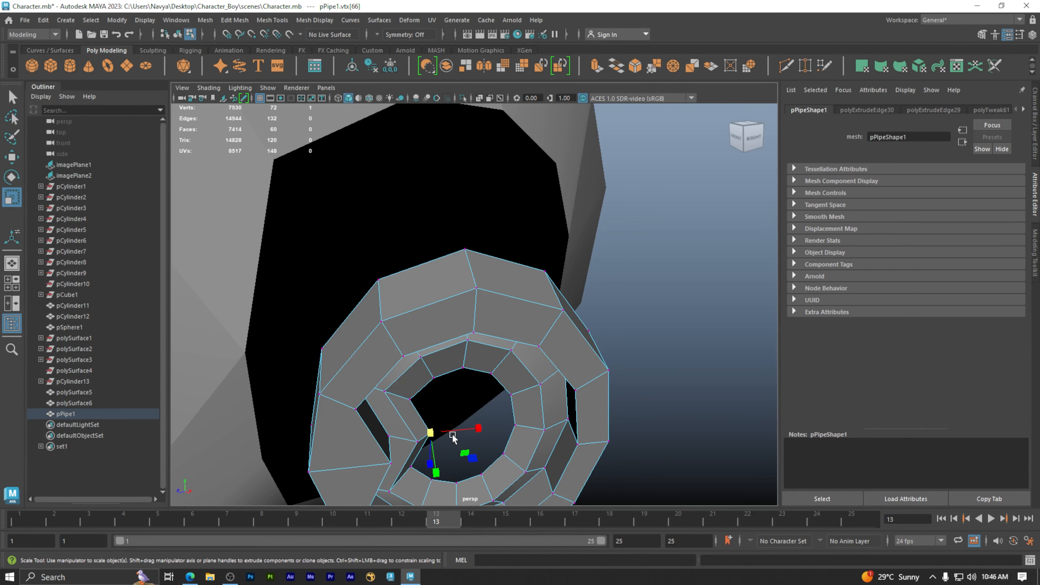
{"action": "key", "text": "w"}
{"action": "left_click", "coordinate": [466, 433]}
{"action": "left_click_drag", "start_coordinate": [463, 434], "coordinate": [459, 449]}
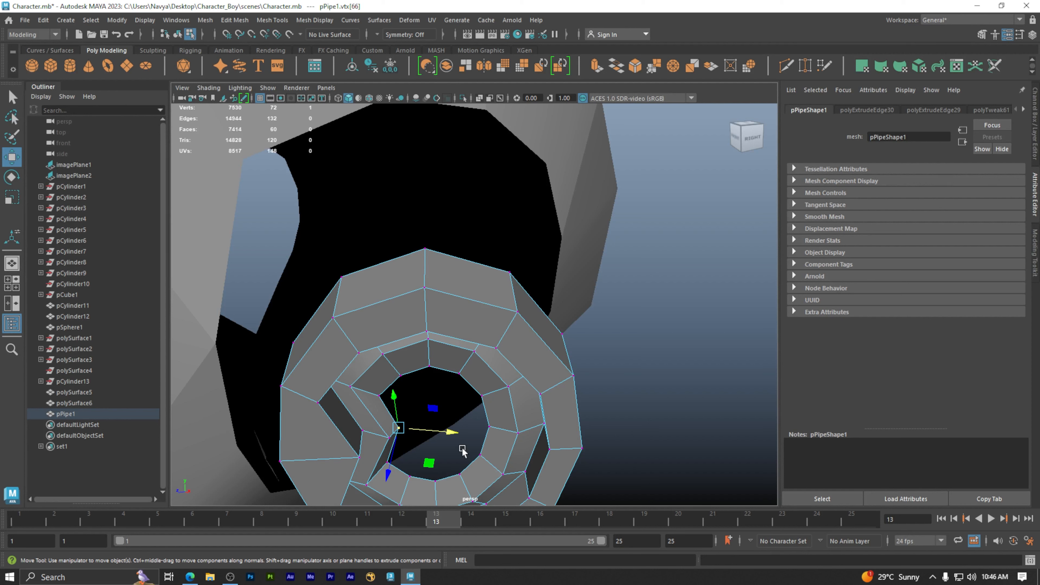
{"action": "left_click_drag", "start_coordinate": [431, 409], "coordinate": [457, 380]}
{"action": "key", "text": "ctrl+z"}
Move the two vertices at the middle of the ear's front inner rim to about X 14.56, Y 68.75 and Z 1.25
{"action": "left_click", "coordinate": [429, 451]}
{"action": "left_click_drag", "start_coordinate": [404, 287], "coordinate": [308, 404]}
{"action": "right_click_drag", "start_coordinate": [328, 414], "coordinate": [430, 404], "text": "alt"}
{"action": "left_click_drag", "start_coordinate": [391, 418], "coordinate": [378, 438], "text": "alt"}
{"action": "left_click_drag", "start_coordinate": [385, 447], "coordinate": [382, 404], "text": "alt"}
{"action": "left_click_drag", "start_coordinate": [381, 402], "coordinate": [382, 407], "text": "alt"}
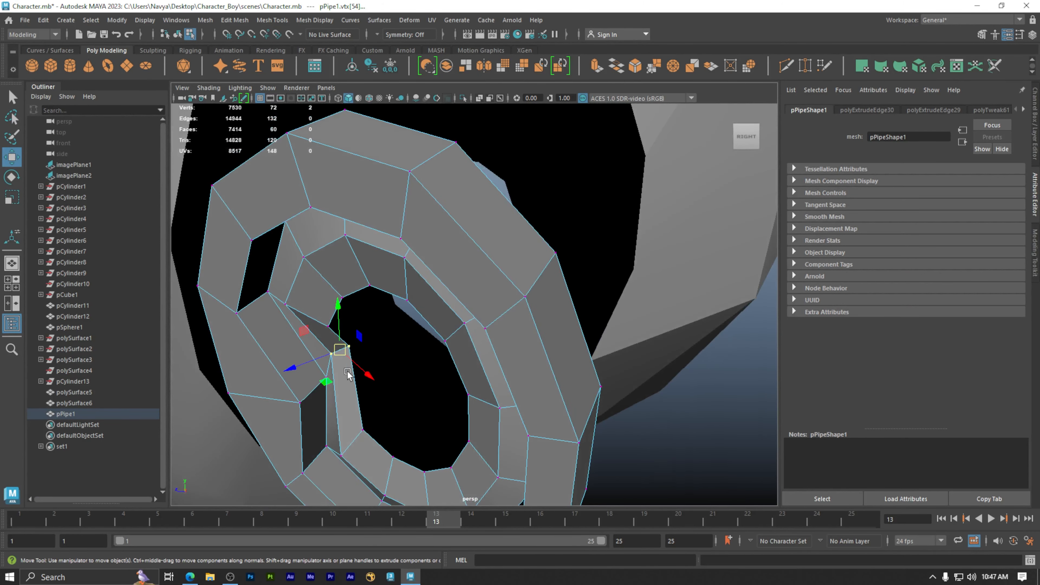
{"action": "left_click_drag", "start_coordinate": [339, 349], "coordinate": [379, 366]}
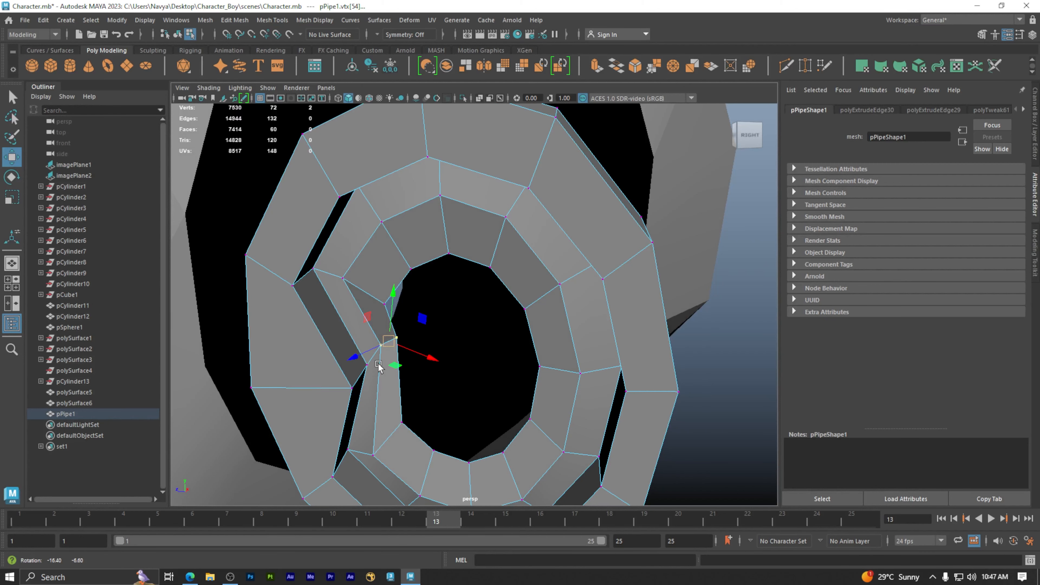
{"action": "right_click_drag", "start_coordinate": [431, 354], "coordinate": [268, 345], "text": "alt"}
{"action": "left_click_drag", "start_coordinate": [431, 336], "coordinate": [452, 294], "text": "alt"}
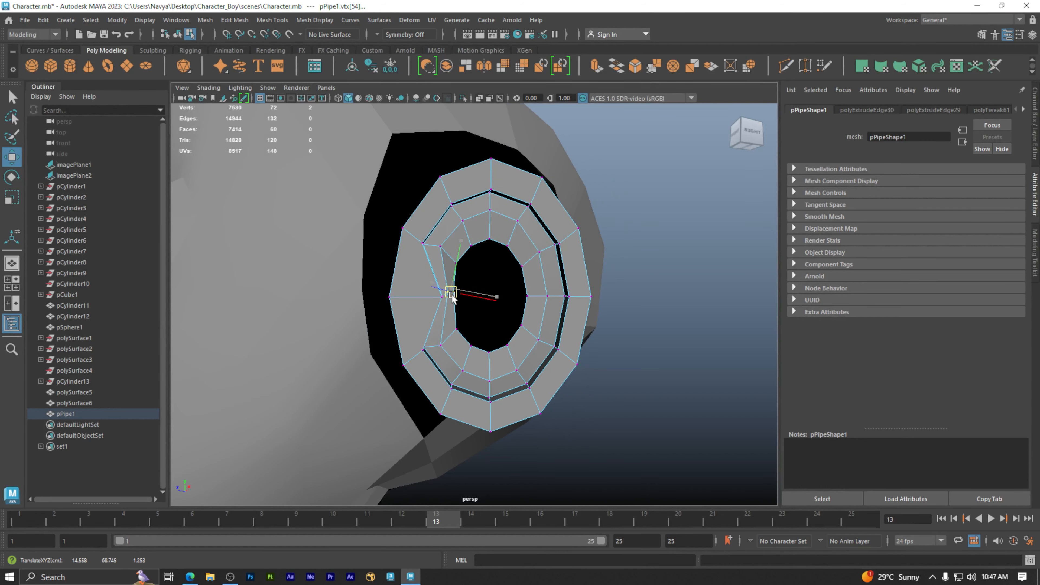
{"action": "left_click_drag", "start_coordinate": [473, 308], "coordinate": [439, 331], "text": "alt"}
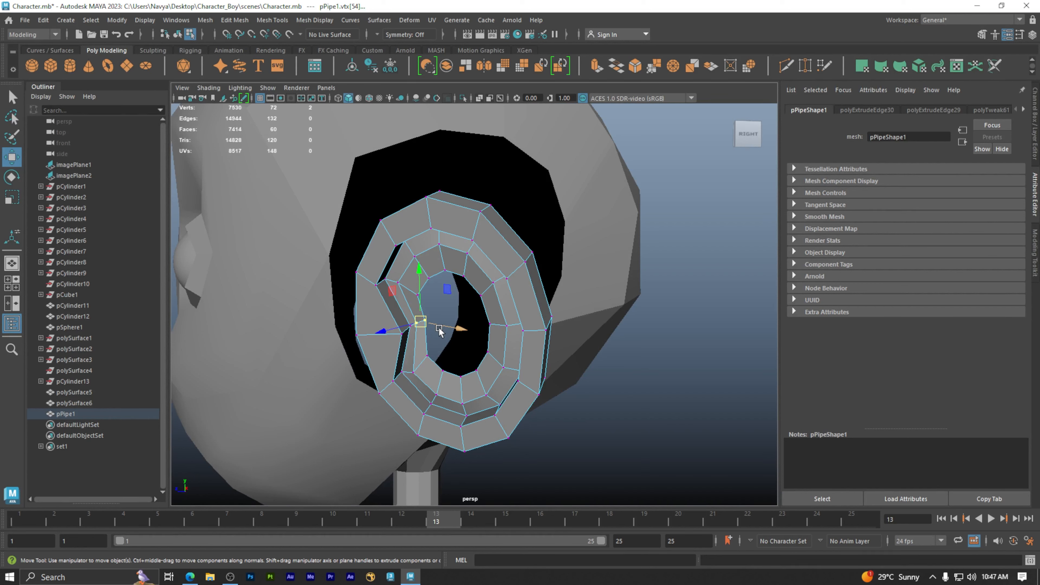
Extrude the ear's innermost edge loop and scale the new edges down toward the centre of the opening
{"action": "right_click_drag", "start_coordinate": [457, 310], "coordinate": [457, 234]}
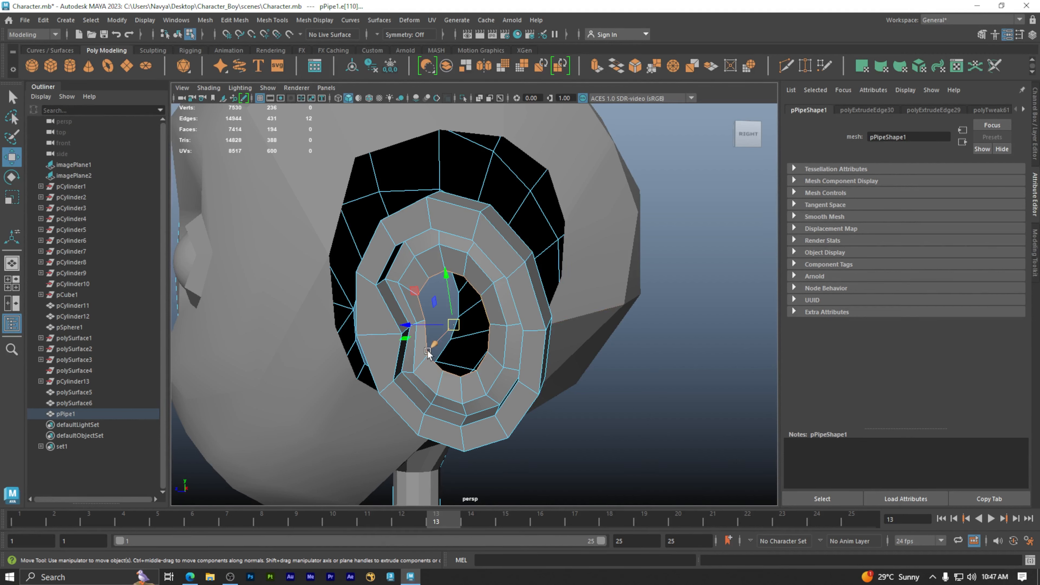
{"action": "key", "text": "ctrl+e"}
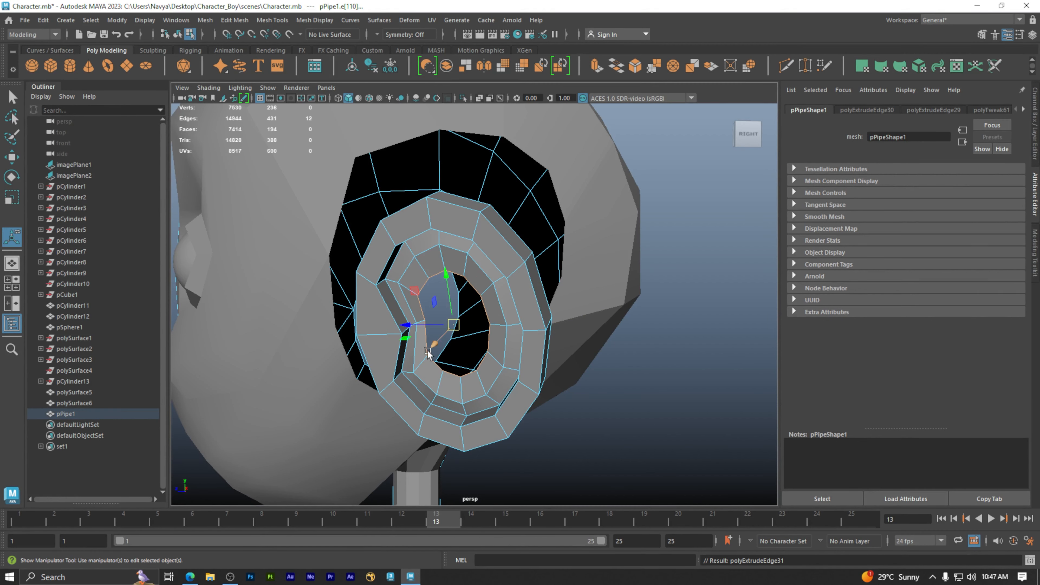
{"action": "left_click_drag", "start_coordinate": [450, 355], "coordinate": [483, 356], "text": "alt"}
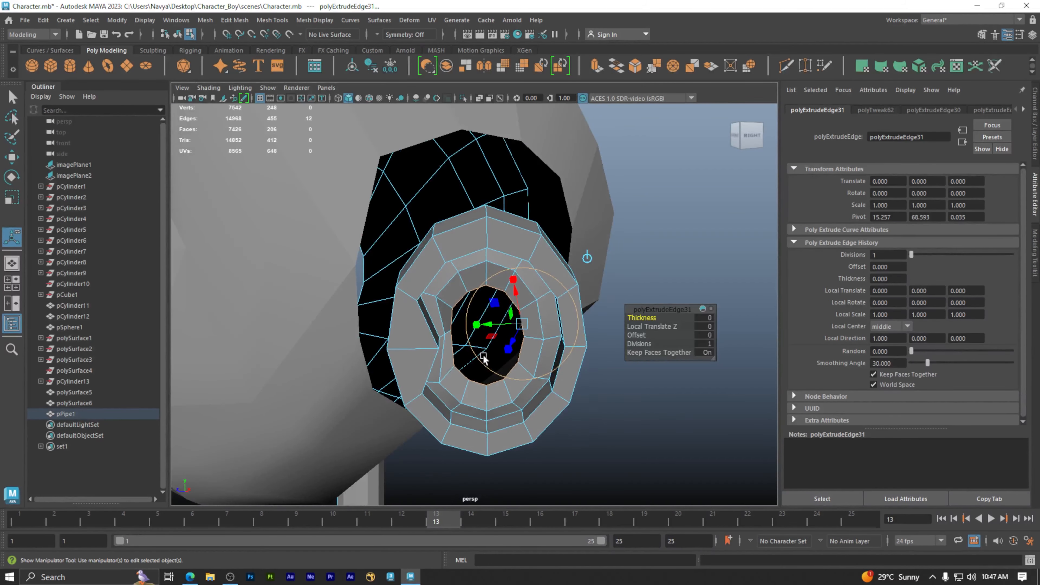
{"action": "key", "text": "r"}
{"action": "left_click_drag", "start_coordinate": [483, 335], "coordinate": [514, 415]}
Push the scaled-down edge loop deep into the ear toward the head, to about X 13.1, Y 69 and Z 1.9
{"action": "key", "text": "w"}
{"action": "left_click_drag", "start_coordinate": [513, 369], "coordinate": [392, 397]}
{"action": "mouse_move", "coordinate": [387, 342]}
{"action": "left_mouse_down"}
{"action": "mouse_move", "coordinate": [399, 334]}
{"action": "mouse_move", "coordinate": [383, 316]}
{"action": "mouse_move", "coordinate": [400, 339]}
{"action": "left_mouse_up"}
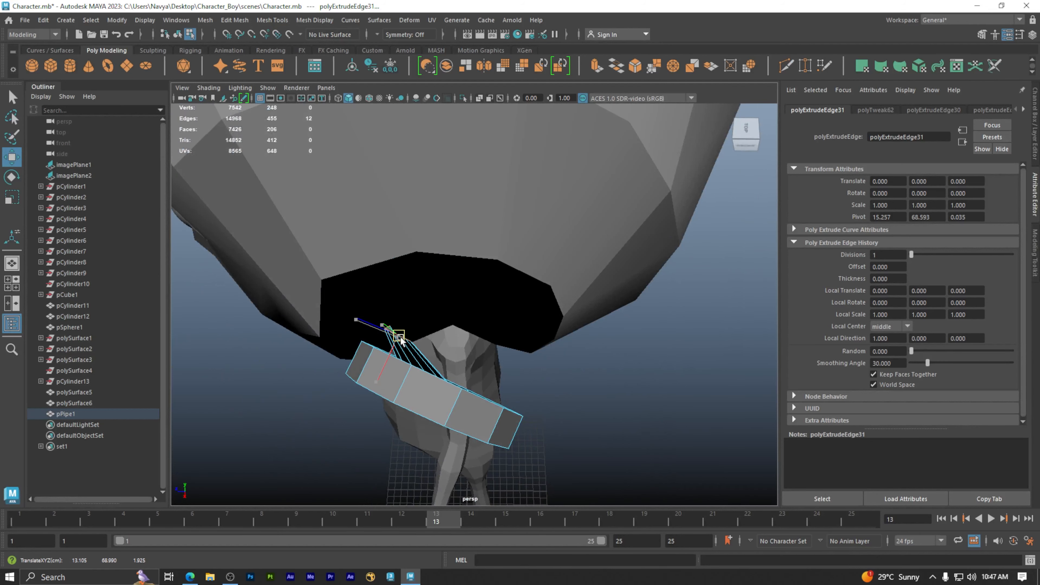
{"action": "left_click_drag", "start_coordinate": [402, 334], "coordinate": [505, 324], "text": "alt"}
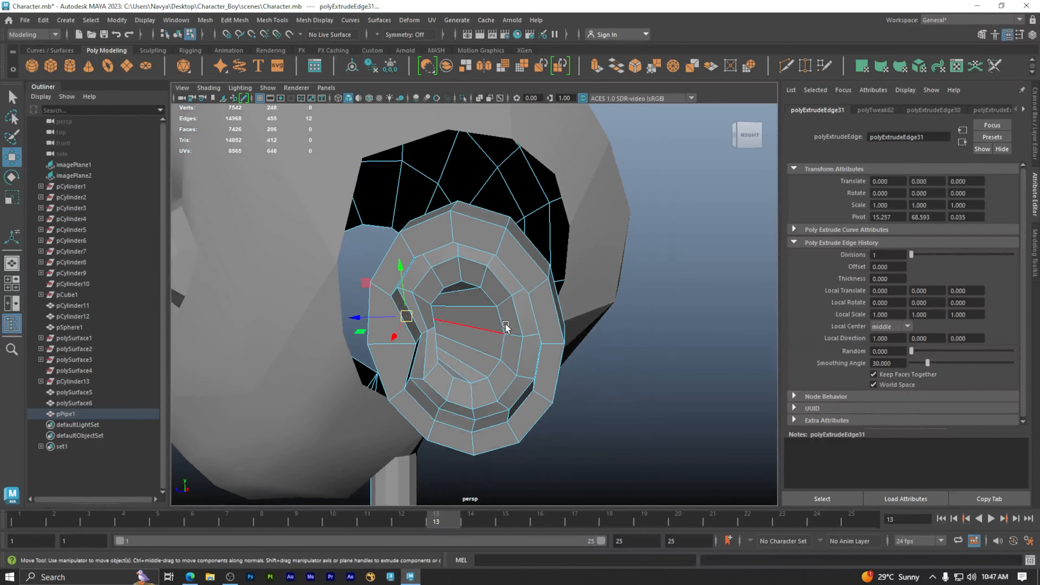
Return the ear to object mode, turn on its smooth preview and clear the selection
{"action": "right_click", "coordinate": [505, 324]}
{"action": "left_click", "coordinate": [560, 245]}
{"action": "left_click_drag", "start_coordinate": [592, 355], "coordinate": [640, 368], "text": "alt"}
{"action": "left_click", "coordinate": [635, 351]}
{"action": "left_click", "coordinate": [594, 366]}
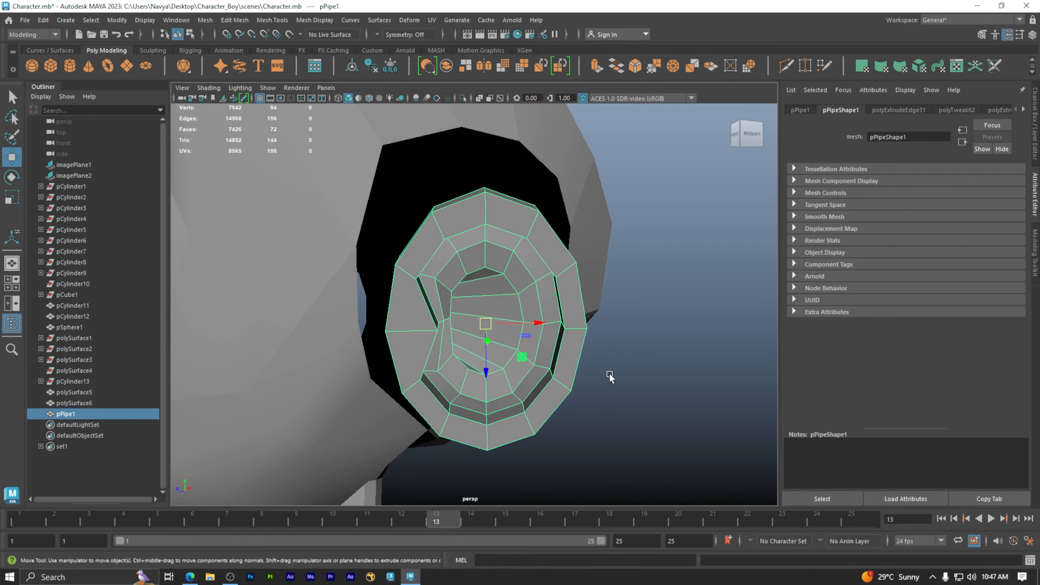
{"action": "key", "text": "3"}
{"action": "left_click", "coordinate": [640, 368]}
Examine the smoothed ear's shape and its fit against the head from the front, side and back
{"action": "left_click_drag", "start_coordinate": [502, 373], "coordinate": [501, 334], "text": "alt"}
{"action": "scroll", "coordinate": [487, 353], "scroll_direction": "down", "scroll_amount": 4}
{"action": "right_click_drag", "start_coordinate": [501, 335], "coordinate": [564, 335], "text": "alt"}
{"action": "left_click_drag", "start_coordinate": [564, 335], "coordinate": [474, 341], "text": "alt"}
{"action": "left_click", "coordinate": [494, 360]}
{"action": "left_click", "coordinate": [565, 398]}
{"action": "left_click_drag", "start_coordinate": [531, 374], "coordinate": [566, 332], "text": "alt"}
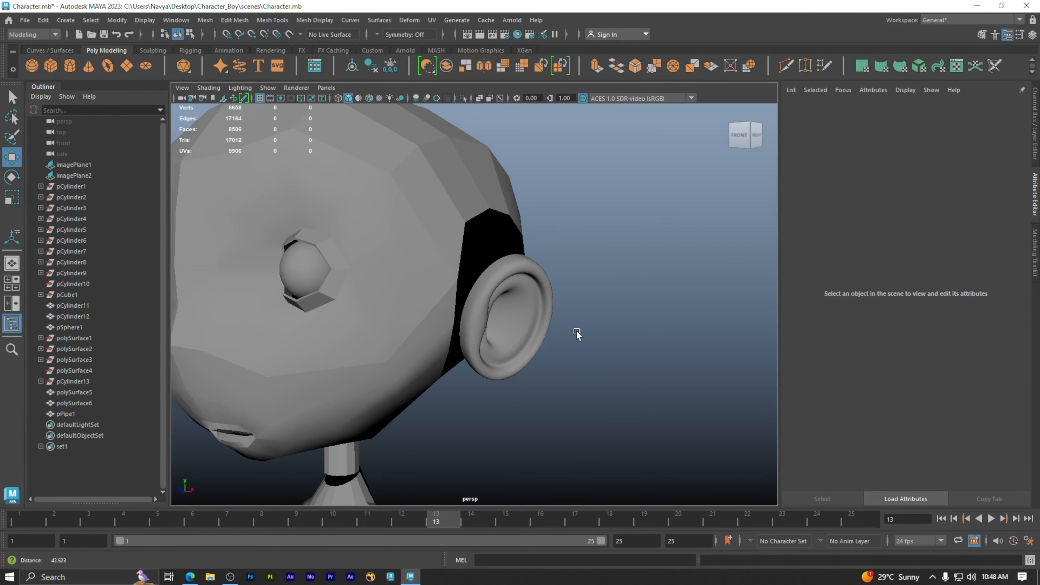
{"action": "right_click_drag", "start_coordinate": [567, 332], "coordinate": [648, 353], "text": "alt"}
{"action": "left_click_drag", "start_coordinate": [648, 353], "coordinate": [587, 369], "text": "alt"}
{"action": "left_click", "coordinate": [579, 372]}
{"action": "left_click", "coordinate": [617, 394]}
{"action": "left_click", "coordinate": [547, 381]}
{"action": "left_click", "coordinate": [617, 398]}
{"action": "left_click_drag", "start_coordinate": [572, 382], "coordinate": [429, 399], "text": "alt"}
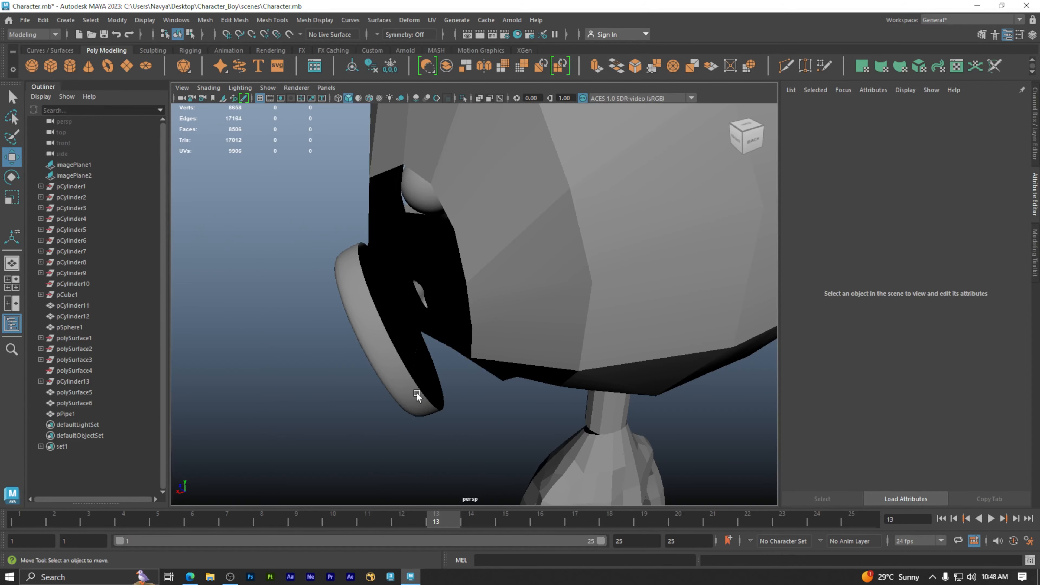
Turn off the ear's smooth preview and extrude its back outer border edge loop inward with a local Z translation of -1.365
{"action": "left_click", "coordinate": [418, 386]}
{"action": "key", "text": "1"}
{"action": "left_click_drag", "start_coordinate": [418, 385], "coordinate": [384, 379], "text": "alt"}
{"action": "right_click", "coordinate": [383, 334]}
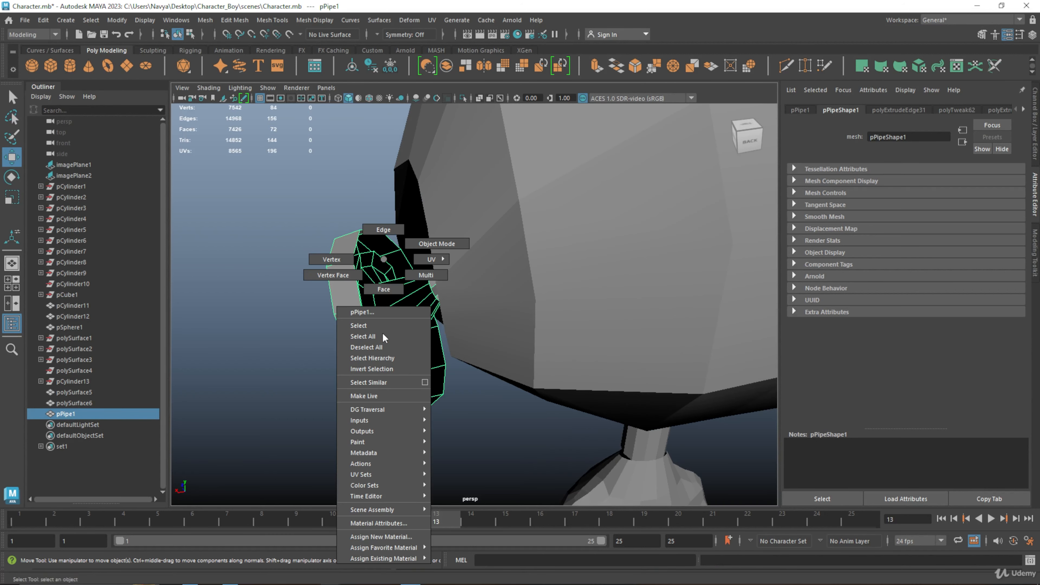
{"action": "left_click", "coordinate": [384, 230]}
{"action": "double_click", "coordinate": [351, 274]}
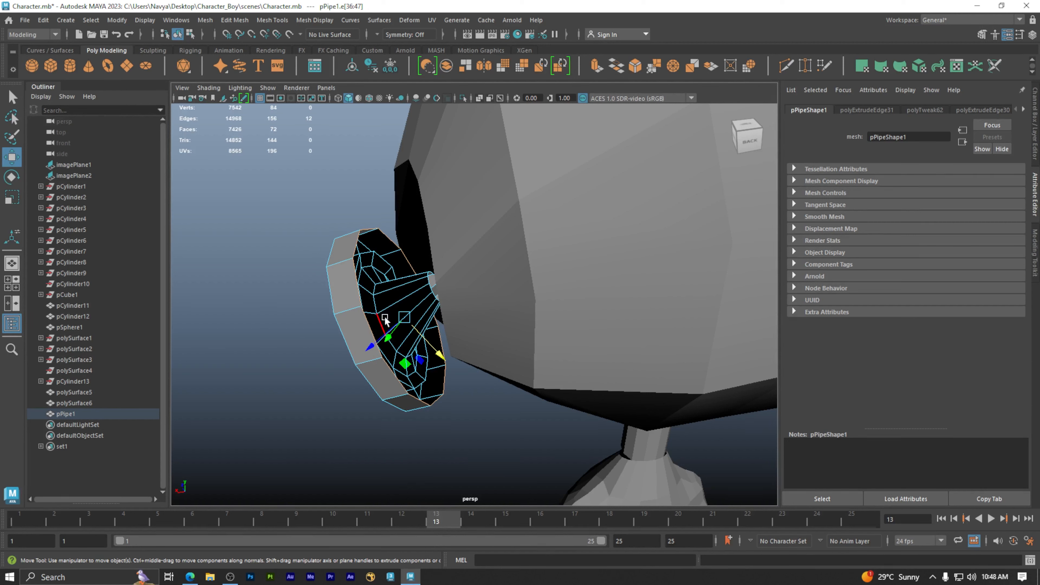
{"action": "key", "text": "ctrl+e"}
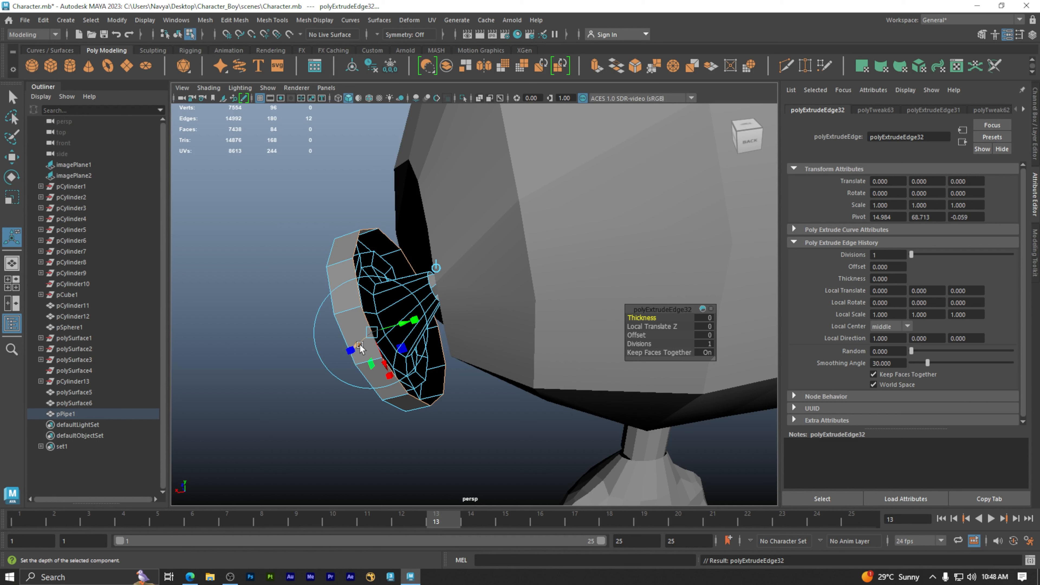
{"action": "left_click_drag", "start_coordinate": [360, 344], "coordinate": [381, 346]}
Move the extruded back border loop of the ear toward the opening in the head
{"action": "key", "text": "w"}
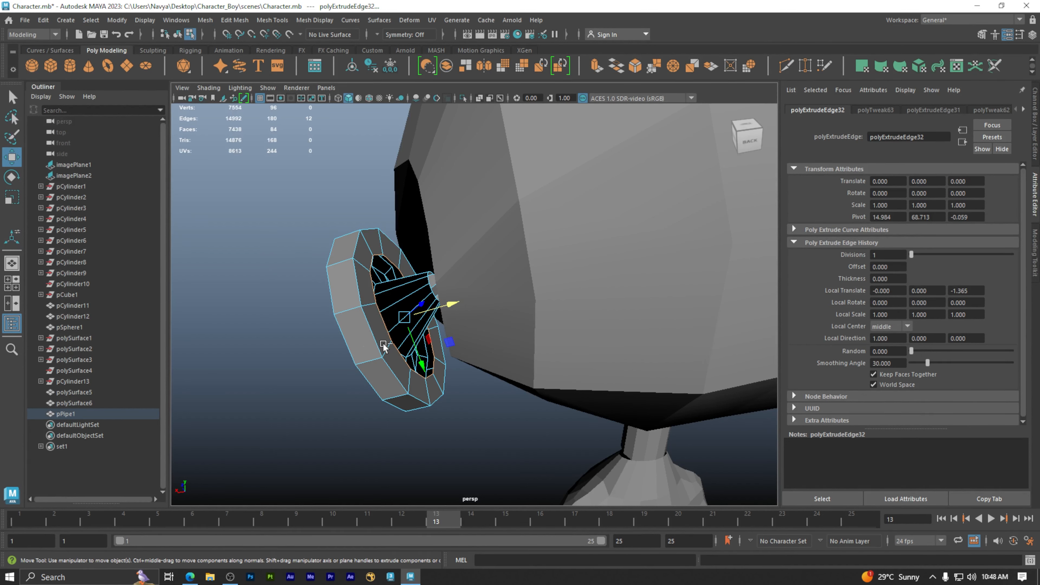
{"action": "left_click_drag", "start_coordinate": [434, 312], "coordinate": [378, 377]}
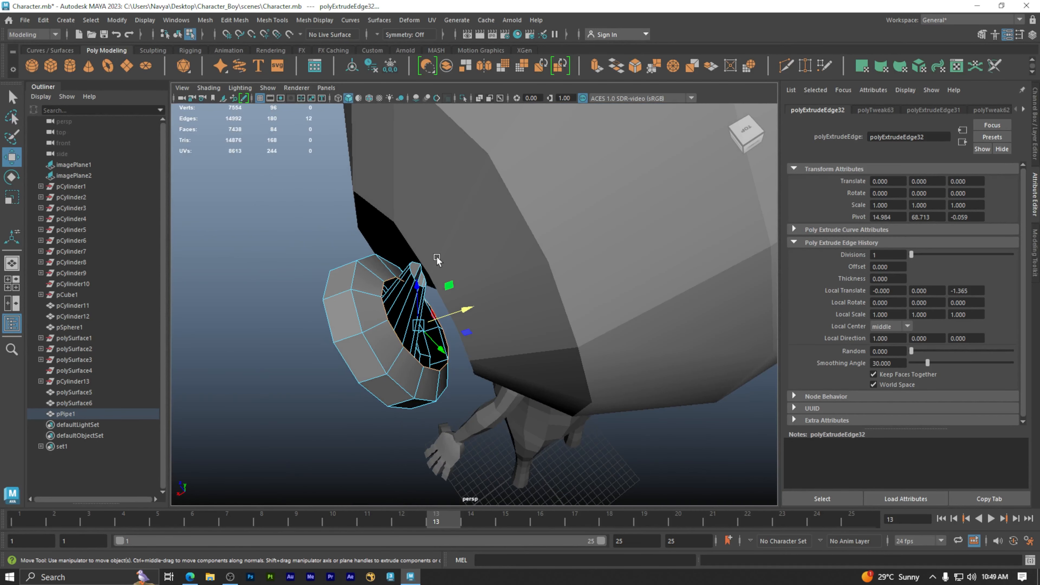
{"action": "left_click_drag", "start_coordinate": [474, 284], "coordinate": [544, 300], "text": "alt"}
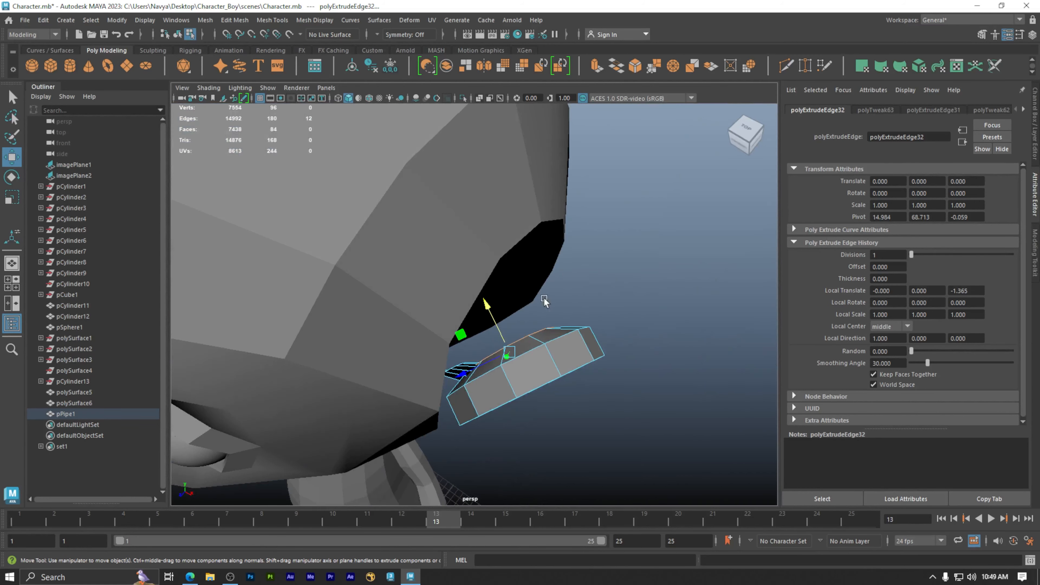
{"action": "left_click_drag", "start_coordinate": [486, 281], "coordinate": [523, 178], "text": "alt"}
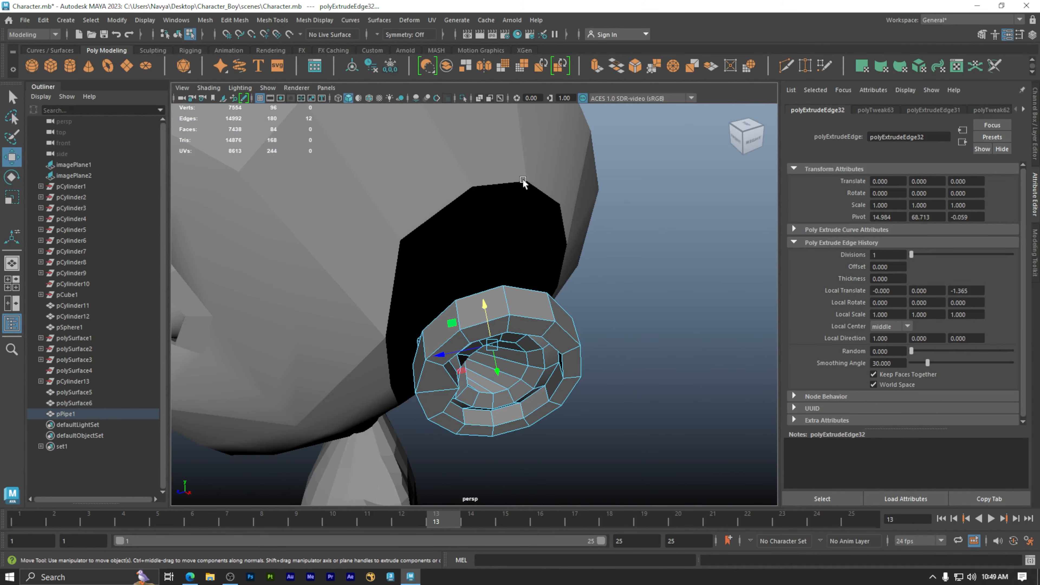
Move the small edge loop at the deep end of the ear's cavity to shorten the cavity, and return to object mode
{"action": "mouse_move", "coordinate": [362, 253]}
{"action": "left_mouse_down", "text": "alt"}
{"action": "mouse_move", "coordinate": [476, 247]}
{"action": "mouse_move", "coordinate": [409, 244]}
{"action": "mouse_move", "coordinate": [367, 270]}
{"action": "left_mouse_up", "text": "alt"}
{"action": "right_click_drag", "start_coordinate": [367, 269], "coordinate": [544, 331], "text": "alt"}
{"action": "middle_click_drag", "start_coordinate": [386, 344], "coordinate": [421, 367], "text": "alt"}
{"action": "right_click_drag", "start_coordinate": [394, 333], "coordinate": [390, 313]}
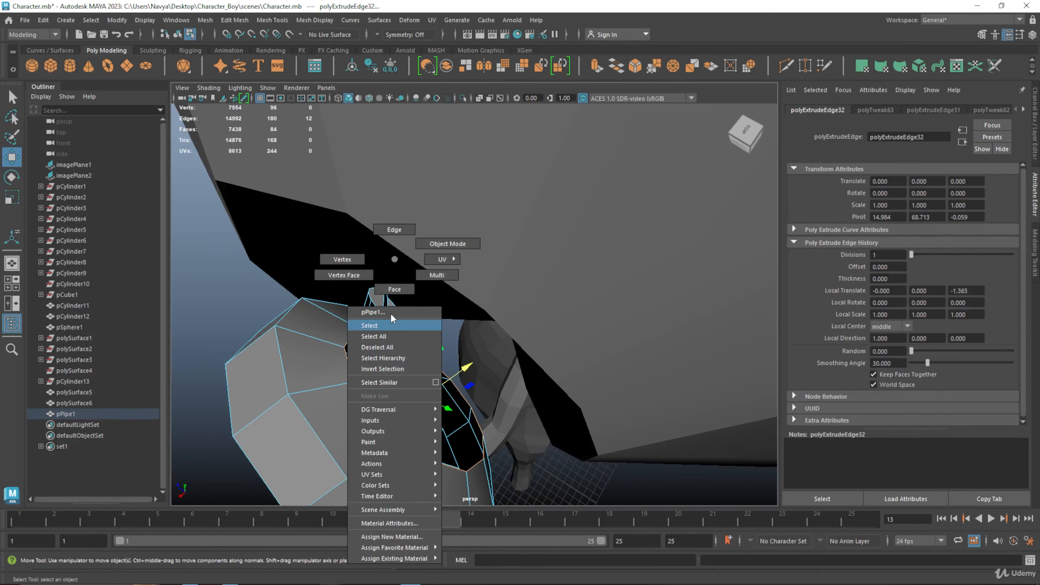
{"action": "right_click_drag", "start_coordinate": [399, 239], "coordinate": [399, 238]}
{"action": "left_click", "coordinate": [400, 327]}
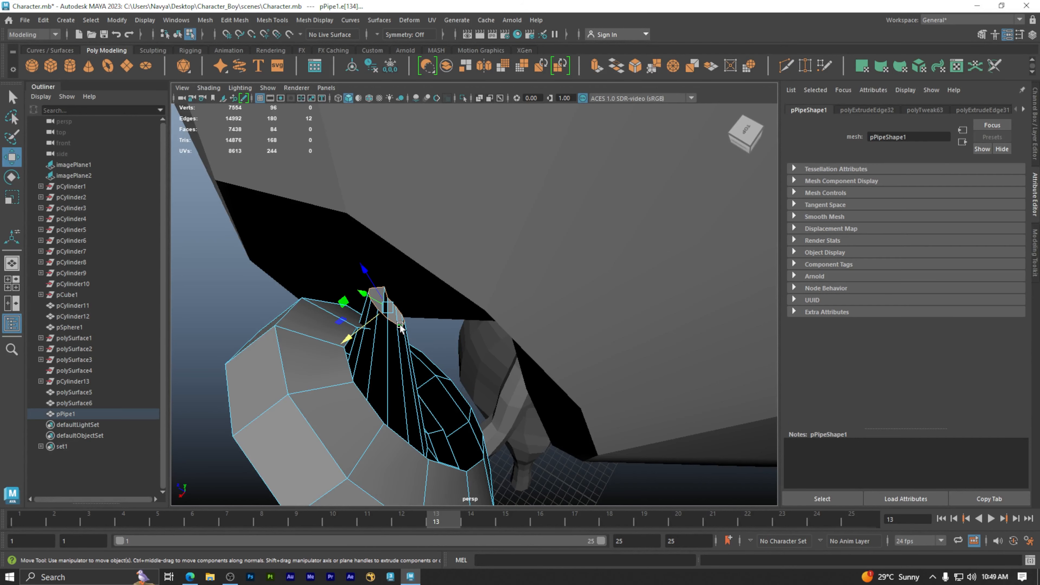
{"action": "left_click_drag", "start_coordinate": [391, 306], "coordinate": [487, 347]}
{"action": "right_click_drag", "start_coordinate": [533, 346], "coordinate": [578, 242]}
{"action": "left_click_drag", "start_coordinate": [578, 243], "coordinate": [631, 339], "text": "alt"}
{"action": "left_click_drag", "start_coordinate": [441, 333], "coordinate": [493, 332], "text": "alt"}
Combine the head mesh and the ear pipe into a single mesh
{"action": "left_click", "coordinate": [409, 323]}
{"action": "right_click_drag", "start_coordinate": [496, 357], "coordinate": [457, 333], "text": "alt"}
{"action": "left_click_drag", "start_coordinate": [463, 339], "coordinate": [490, 333], "text": "alt"}
{"action": "left_click", "coordinate": [478, 330], "text": "shift"}
{"action": "right_click_drag", "start_coordinate": [557, 354], "coordinate": [484, 350], "text": "alt"}
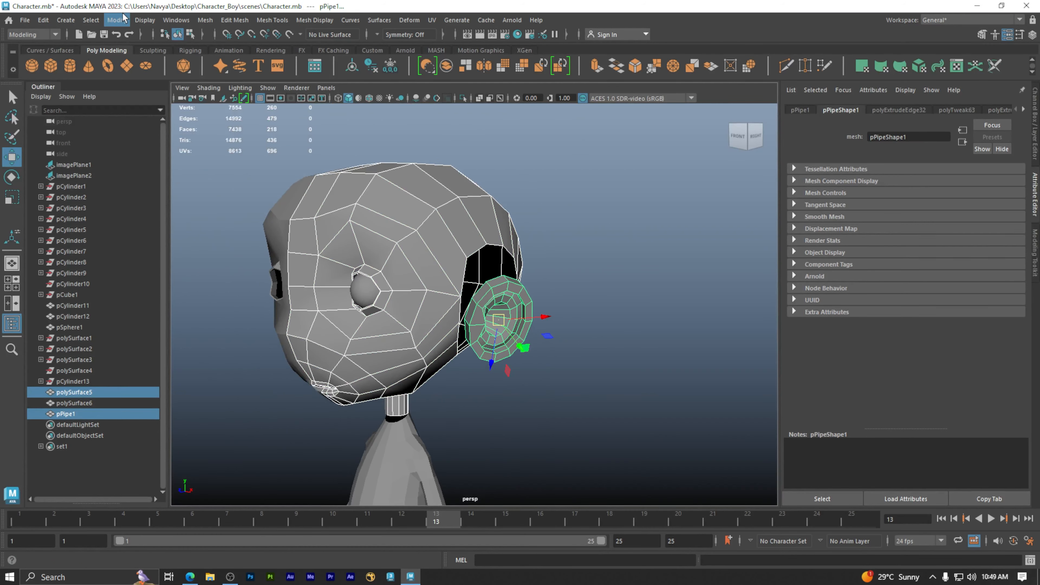
{"action": "left_click", "coordinate": [208, 20]}
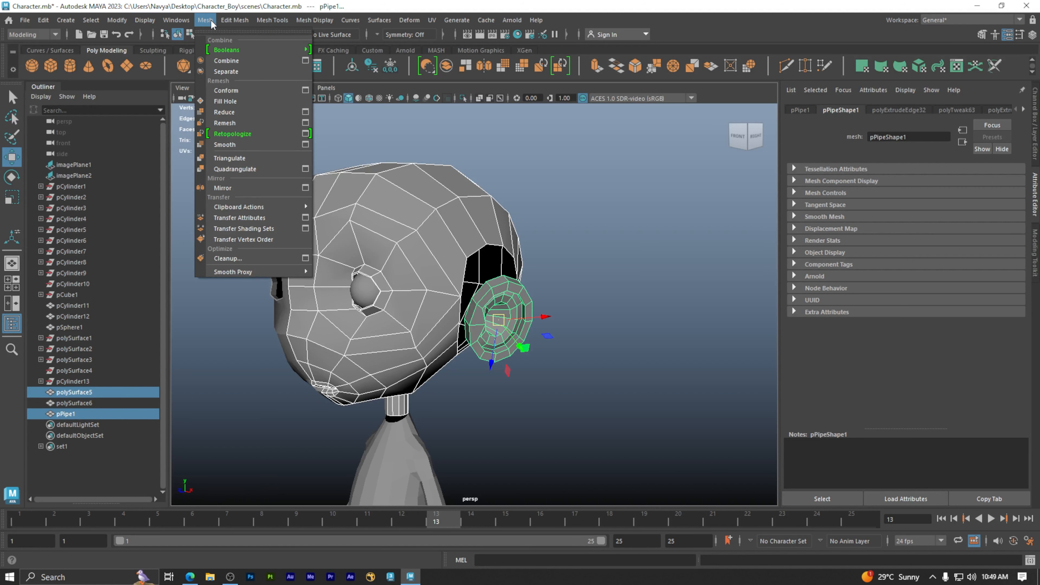
{"action": "left_click", "coordinate": [220, 61]}
Bridge the border edge loop of the head's ear opening to the ear's back border edge loop
{"action": "left_click_drag", "start_coordinate": [552, 352], "coordinate": [442, 350], "text": "alt"}
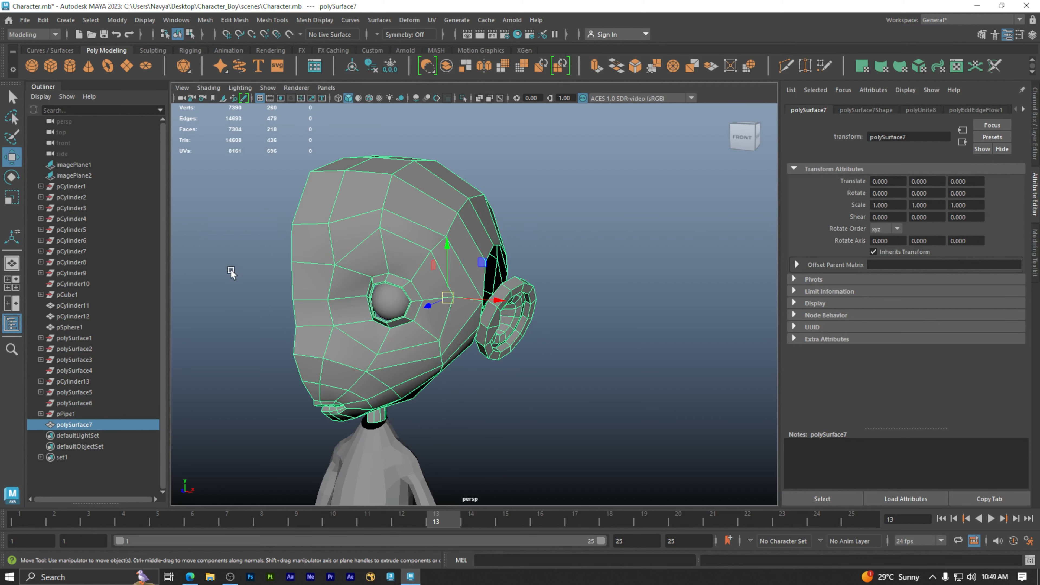
{"action": "left_click_drag", "start_coordinate": [478, 334], "coordinate": [326, 249], "text": "alt"}
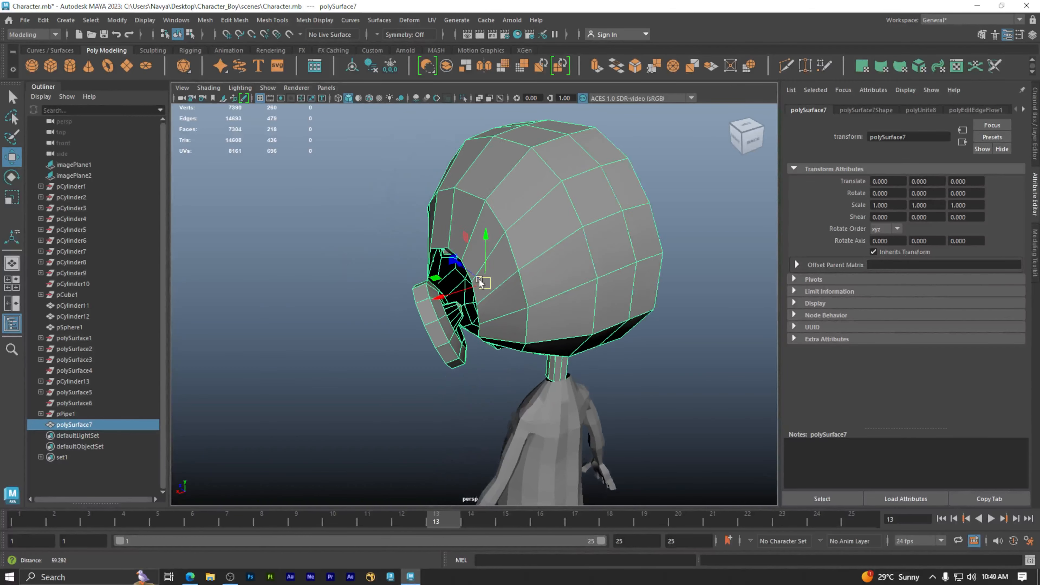
{"action": "scroll", "coordinate": [446, 353], "scroll_direction": "up", "scroll_amount": 3}
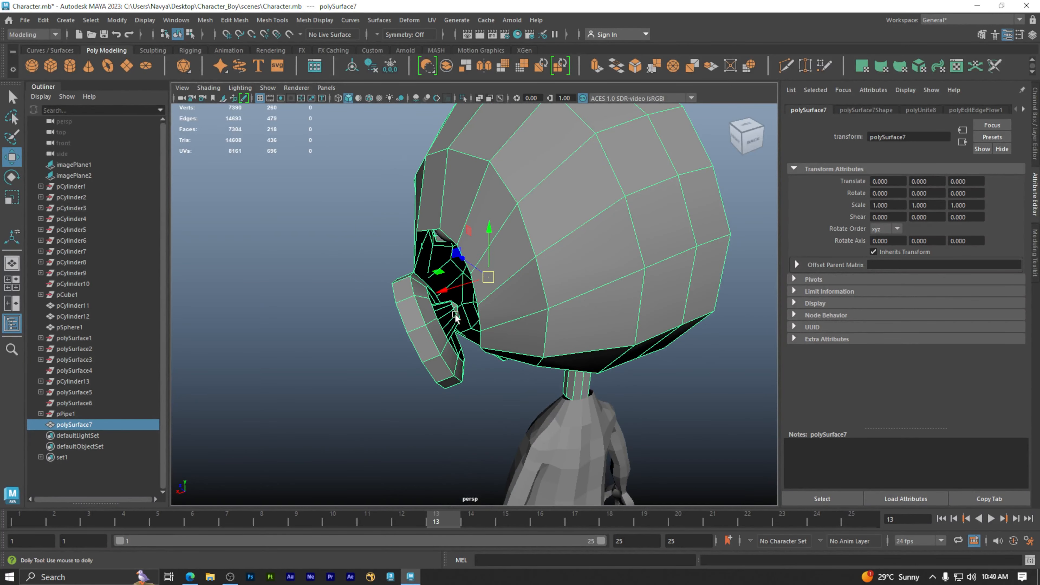
{"action": "right_click_drag", "start_coordinate": [448, 317], "coordinate": [526, 326], "text": "alt"}
{"action": "left_click_drag", "start_coordinate": [526, 325], "coordinate": [517, 312], "text": "alt"}
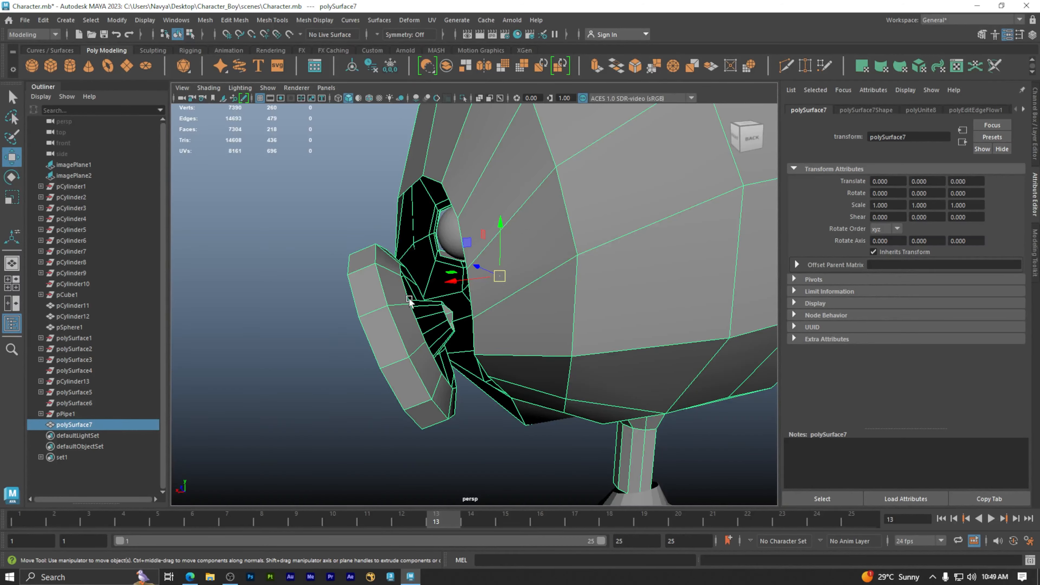
{"action": "right_click_drag", "start_coordinate": [418, 287], "coordinate": [467, 244]}
{"action": "double_click", "coordinate": [468, 233]}
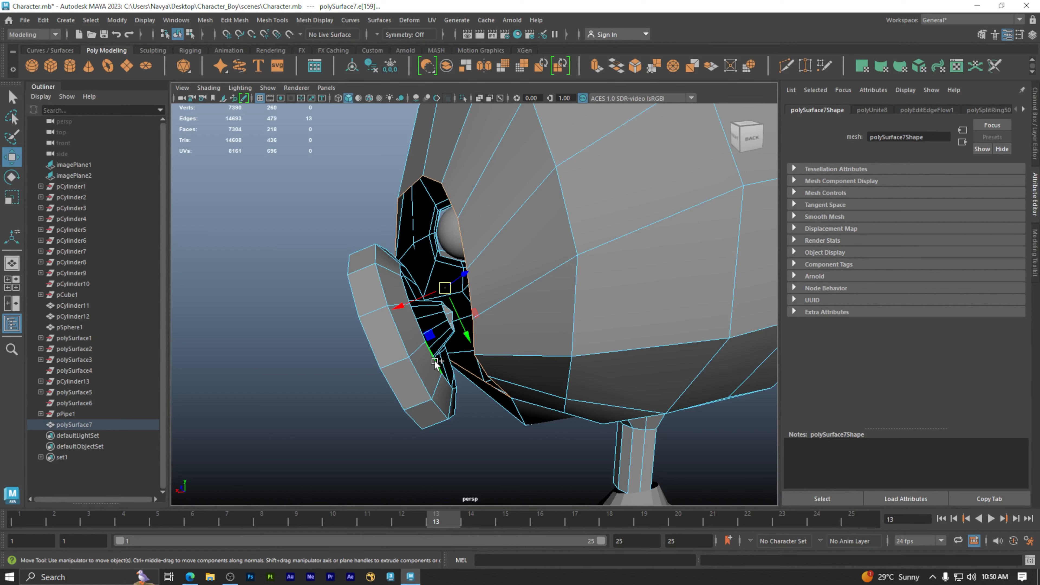
{"action": "left_click_drag", "start_coordinate": [418, 365], "coordinate": [518, 394], "text": "alt"}
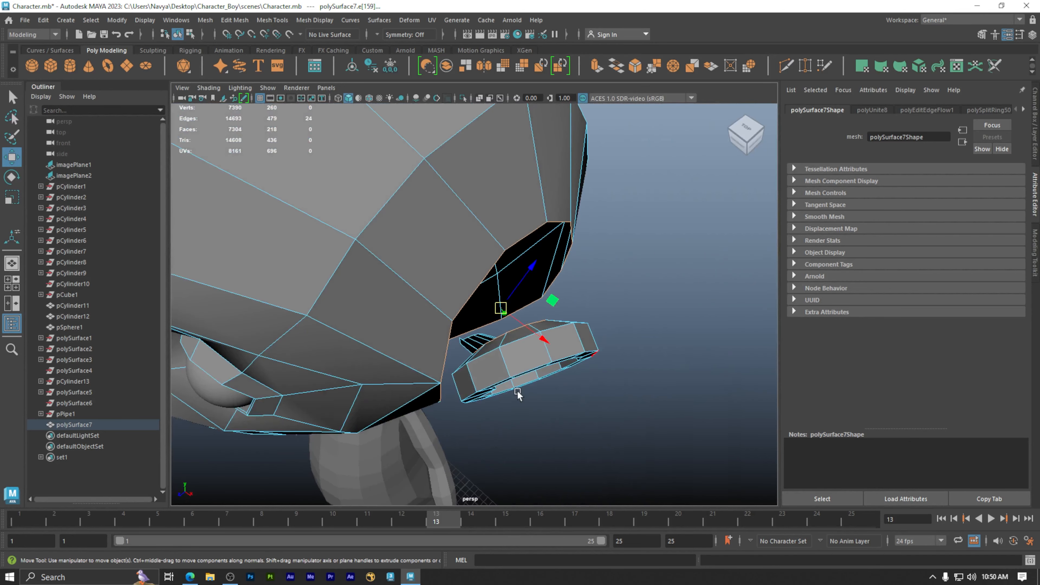
{"action": "left_click", "coordinate": [205, 21]}
{"action": "left_click", "coordinate": [205, 20]}
{"action": "left_click", "coordinate": [244, 22]}
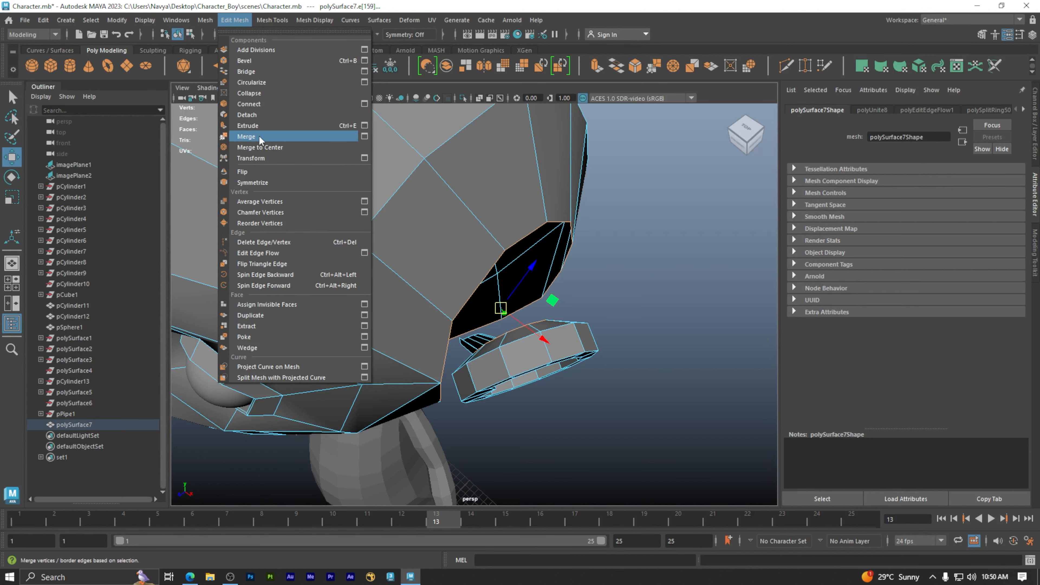
{"action": "left_click", "coordinate": [296, 72]}
{"action": "left_click_drag", "start_coordinate": [521, 265], "coordinate": [440, 185], "text": "alt"}
{"action": "left_click_drag", "start_coordinate": [439, 185], "coordinate": [458, 226], "text": "alt"}
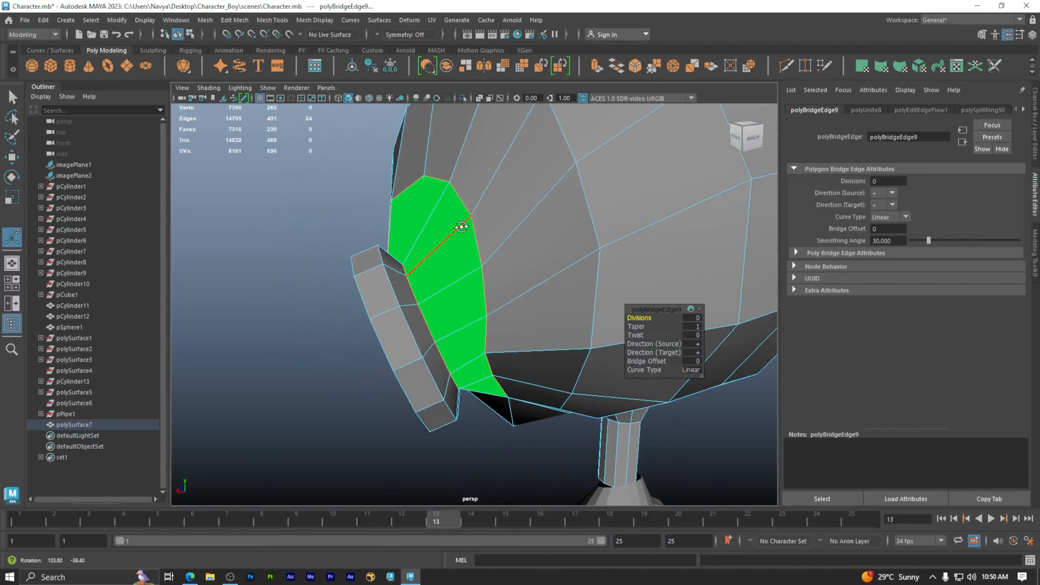
Set the twist of the bridge between ear and head to about 24.06 so its faces line up
{"action": "left_click", "coordinate": [635, 335]}
{"action": "mouse_move", "coordinate": [638, 336]}
{"action": "middle_mouse_down"}
{"action": "mouse_move", "coordinate": [665, 335]}
{"action": "mouse_move", "coordinate": [651, 338]}
{"action": "middle_mouse_up"}
{"action": "left_click_drag", "start_coordinate": [435, 327], "coordinate": [458, 330], "text": "alt"}
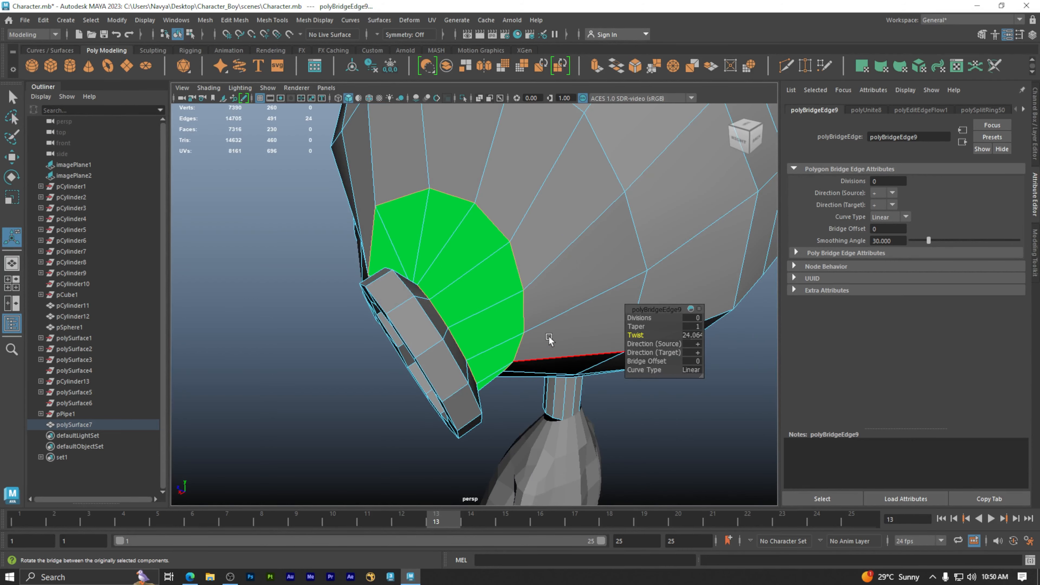
{"action": "left_click_drag", "start_coordinate": [484, 338], "coordinate": [467, 338], "text": "alt"}
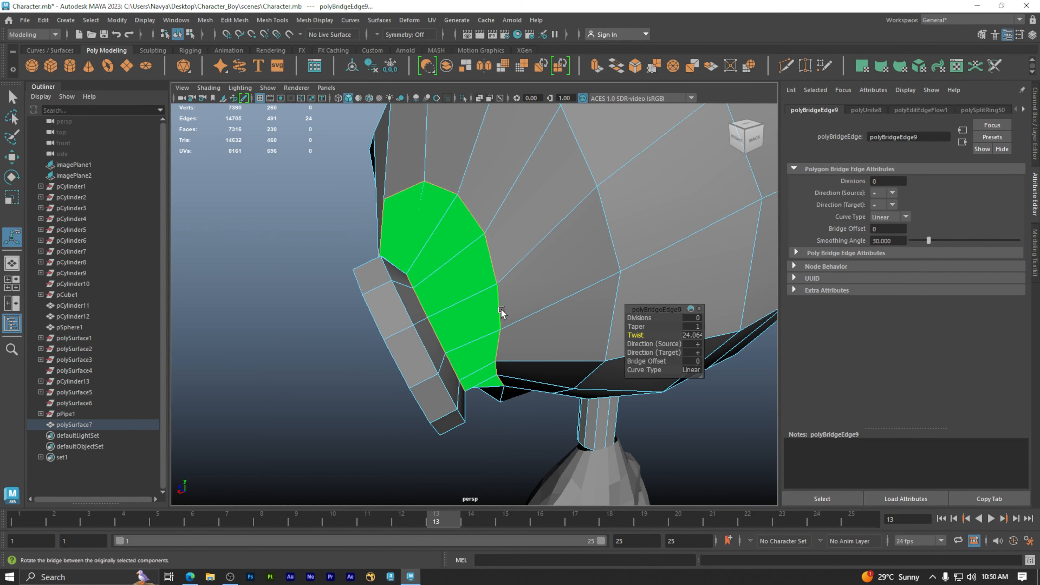
Fine-tune the twist of the bridge between ear and head until its faces line up, and deselect the bridge
{"action": "left_click_drag", "start_coordinate": [638, 336], "coordinate": [663, 335]}
{"action": "left_click_drag", "start_coordinate": [499, 327], "coordinate": [500, 354], "text": "alt"}
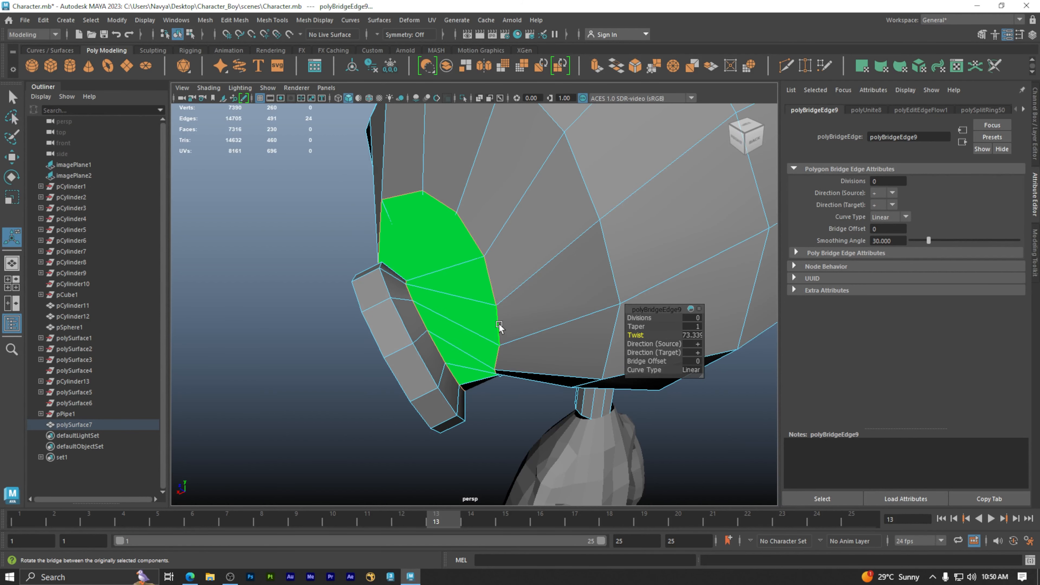
{"action": "left_click_drag", "start_coordinate": [635, 335], "coordinate": [600, 336]}
{"action": "left_click_drag", "start_coordinate": [366, 314], "coordinate": [586, 270], "text": "alt"}
{"action": "left_click", "coordinate": [674, 242]}
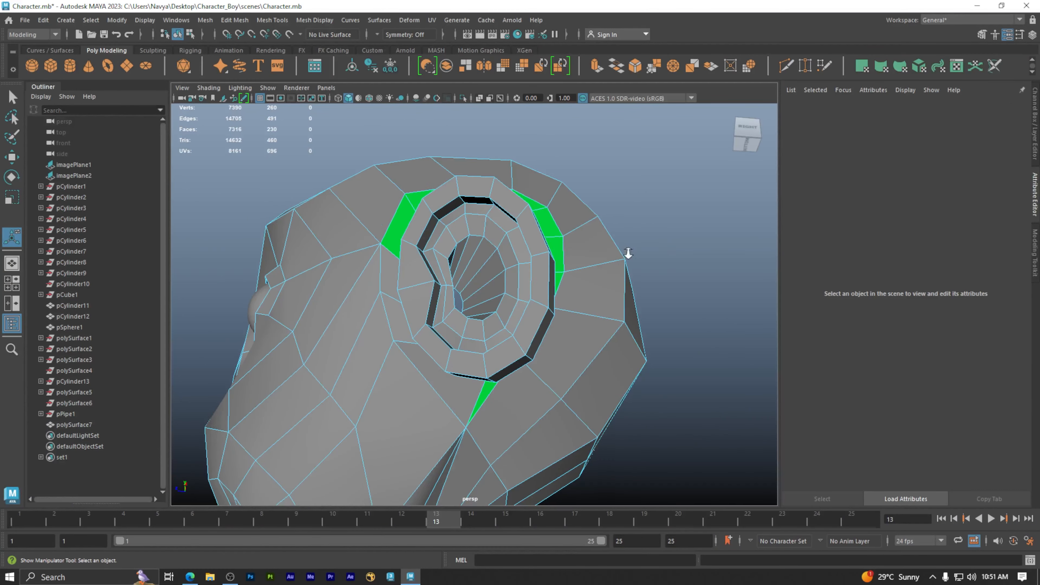
Return to object mode and assign a new Lambert material to the combined head and ear mesh
{"action": "scroll", "coordinate": [648, 253], "scroll_direction": "down", "scroll_amount": 6}
{"action": "left_click_drag", "start_coordinate": [458, 258], "coordinate": [478, 316], "text": "alt"}
{"action": "right_click_drag", "start_coordinate": [486, 258], "coordinate": [519, 243]}
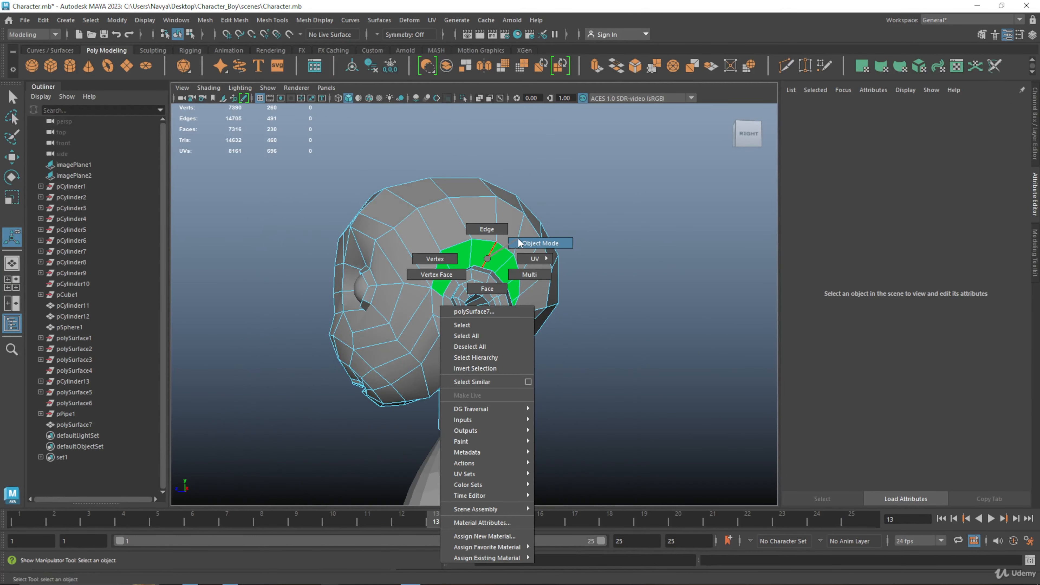
{"action": "left_click_drag", "start_coordinate": [585, 237], "coordinate": [547, 278], "text": "alt"}
{"action": "left_click", "coordinate": [497, 278]}
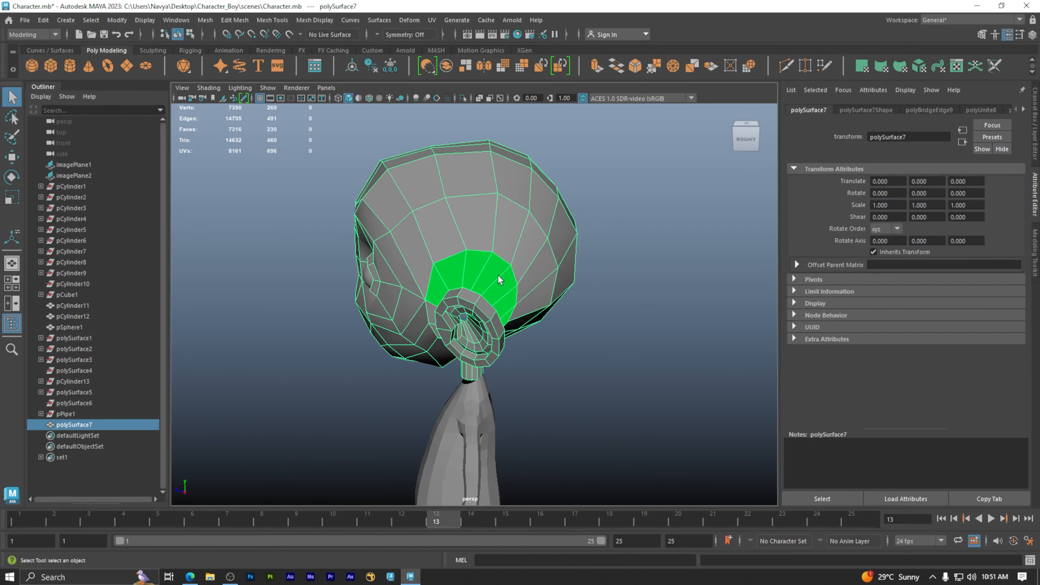
{"action": "left_click_drag", "start_coordinate": [489, 263], "coordinate": [507, 305], "text": "alt"}
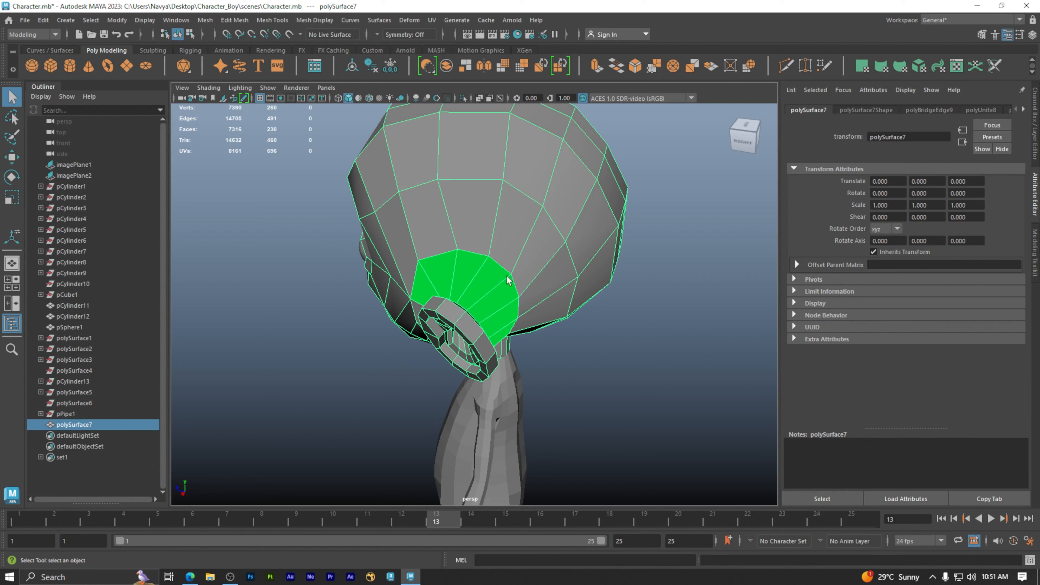
{"action": "right_click_drag", "start_coordinate": [503, 275], "coordinate": [415, 321], "text": "alt"}
{"action": "left_click_drag", "start_coordinate": [415, 321], "coordinate": [402, 294], "text": "alt"}
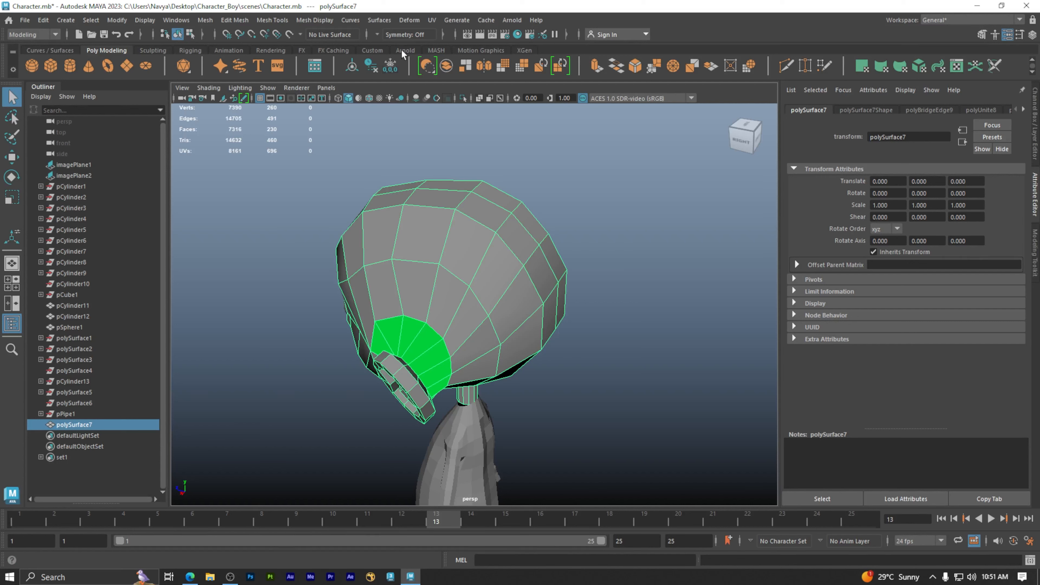
{"action": "left_click", "coordinate": [271, 51]}
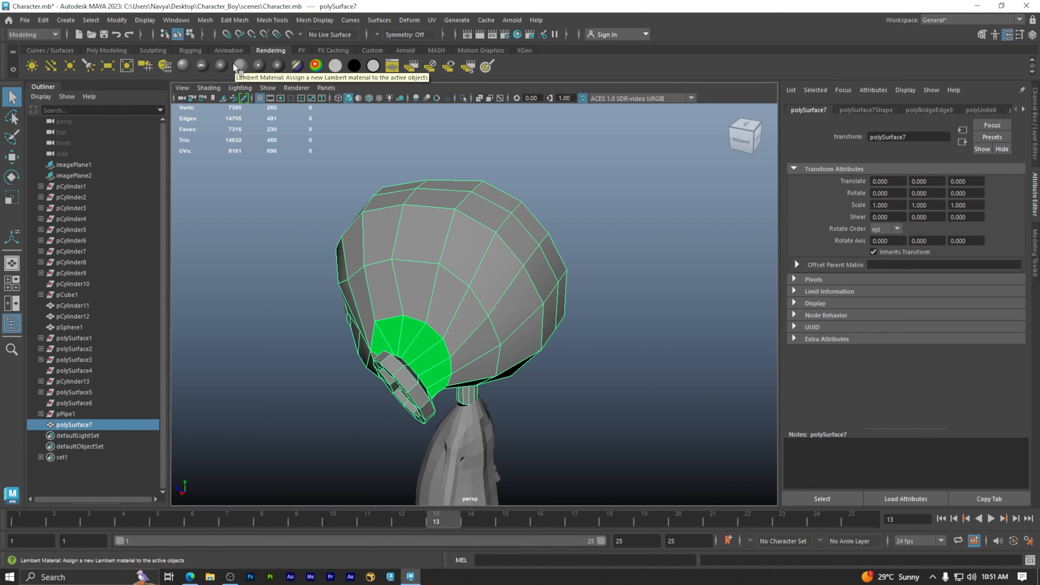
{"action": "left_click", "coordinate": [240, 67]}
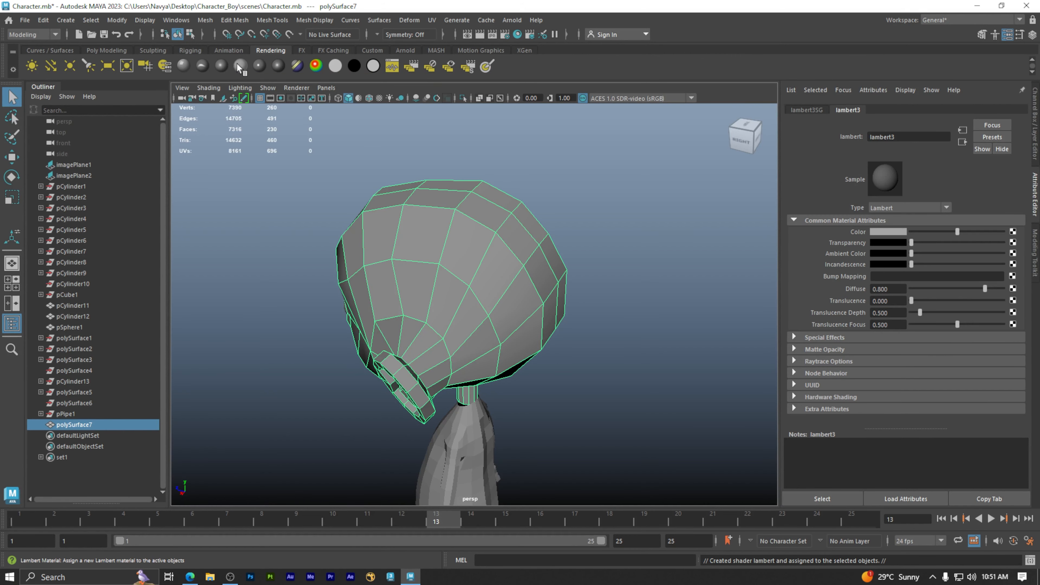
{"action": "left_click", "coordinate": [591, 267]}
Preview the head mesh in smooth display and examine the ear and its transition to the head
{"action": "left_click_drag", "start_coordinate": [462, 340], "coordinate": [553, 306], "text": "alt"}
{"action": "left_click", "coordinate": [459, 282]}
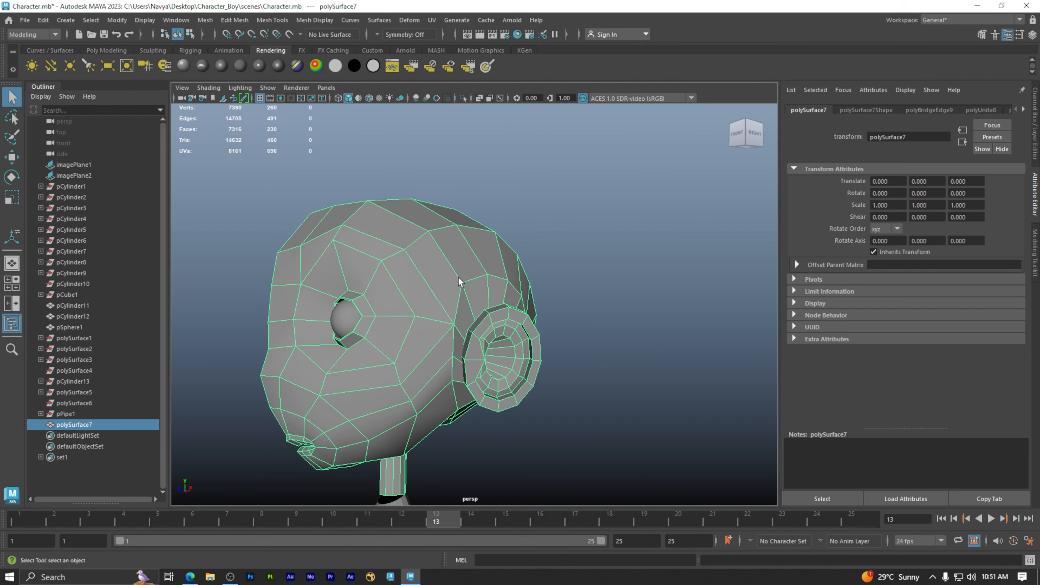
{"action": "key", "text": "3"}
{"action": "left_click", "coordinate": [597, 336]}
{"action": "left_click_drag", "start_coordinate": [597, 336], "coordinate": [516, 372], "text": "alt"}
{"action": "right_click_drag", "start_coordinate": [517, 372], "coordinate": [547, 318], "text": "alt"}
{"action": "left_click_drag", "start_coordinate": [548, 317], "coordinate": [578, 360], "text": "alt"}
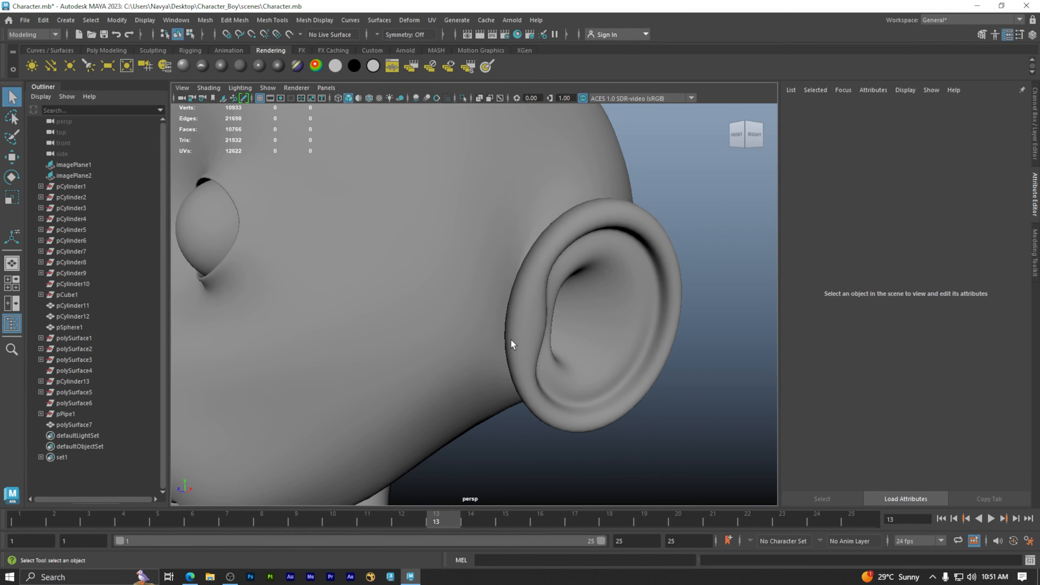
{"action": "mouse_move", "coordinate": [522, 327]}
{"action": "left_mouse_down", "text": "alt"}
{"action": "mouse_move", "coordinate": [423, 320]}
{"action": "mouse_move", "coordinate": [502, 326]}
{"action": "left_mouse_up", "text": "alt"}
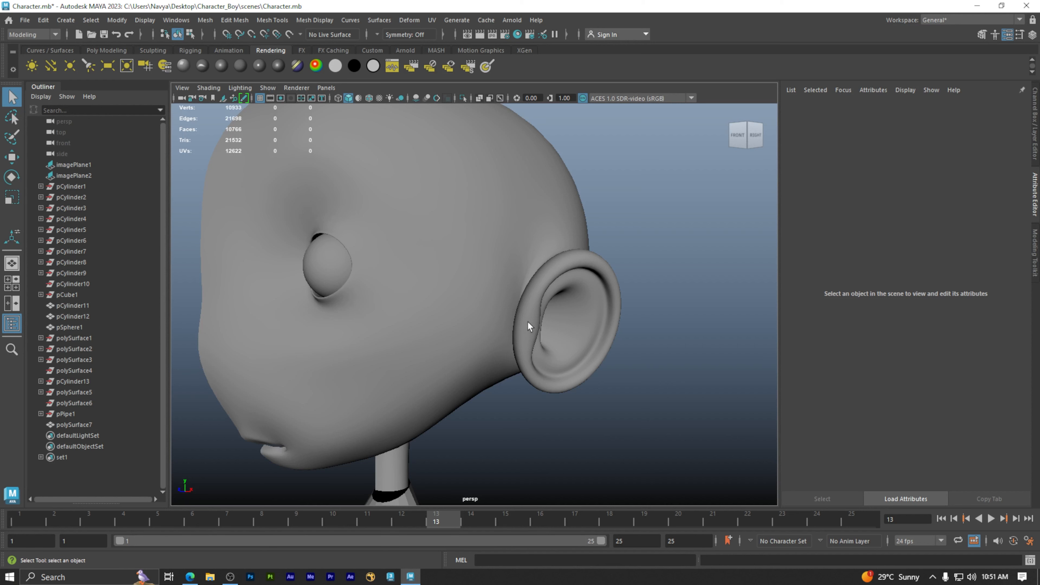
{"action": "left_click_drag", "start_coordinate": [517, 336], "coordinate": [449, 343], "text": "alt"}
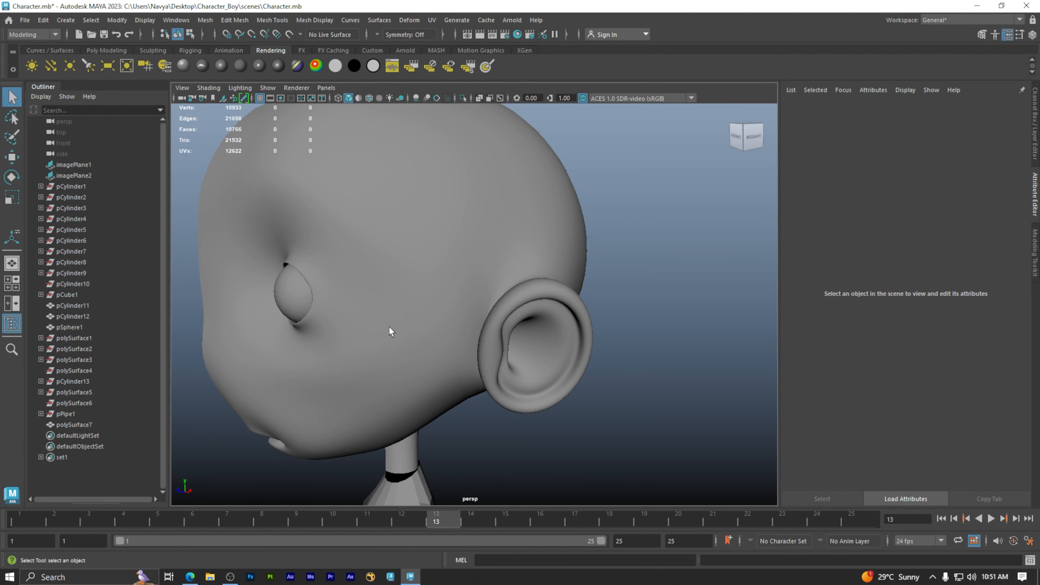
{"action": "left_click", "coordinate": [429, 285]}
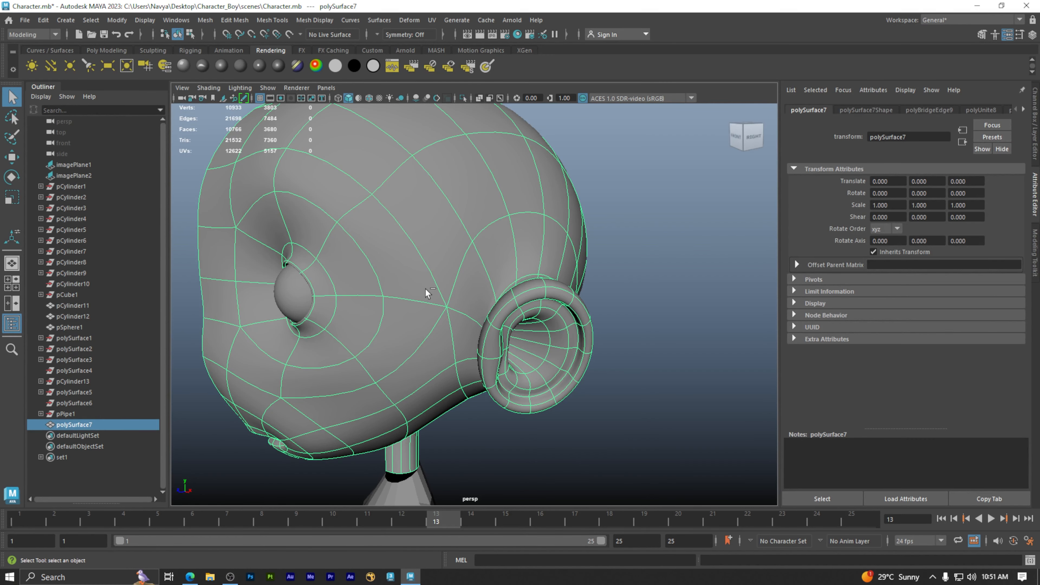
Switch to the browser to check the ear-modelling lesson video, and return to Maya
{"action": "key", "text": "alt+Tab"}
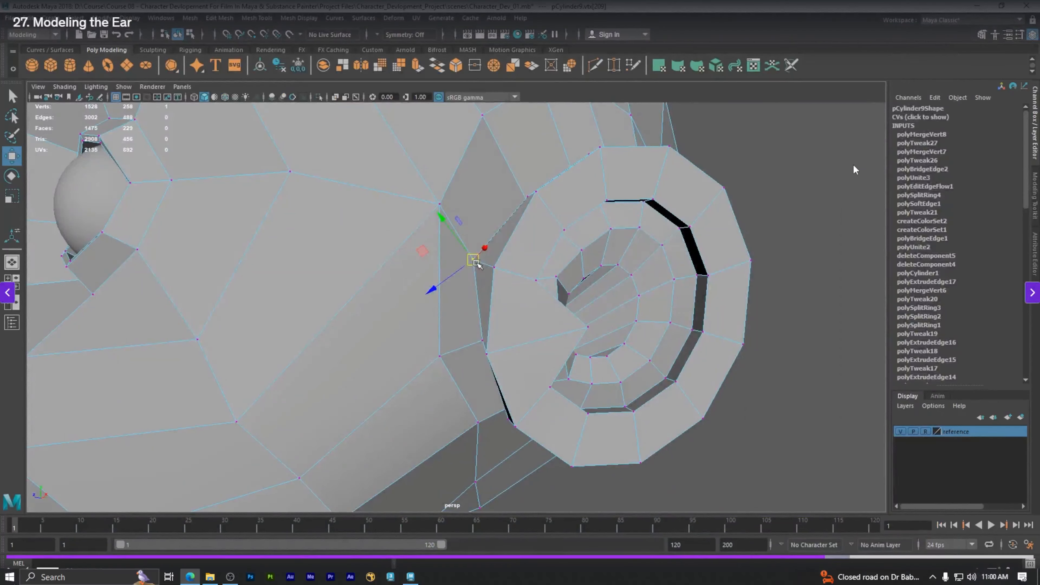
{"action": "key", "text": "alt+Tab"}
{"action": "key", "text": "alt+Tab"}
Examine the vertices where the head meets the front of the ear, in both smooth and unsmoothed display
{"action": "left_click_drag", "start_coordinate": [594, 347], "coordinate": [544, 350], "text": "alt"}
{"action": "right_click_drag", "start_coordinate": [471, 329], "coordinate": [535, 330], "text": "alt"}
{"action": "middle_click_drag", "start_coordinate": [529, 318], "coordinate": [560, 279], "text": "alt"}
{"action": "scroll", "coordinate": [475, 303], "scroll_direction": "up", "scroll_amount": 3}
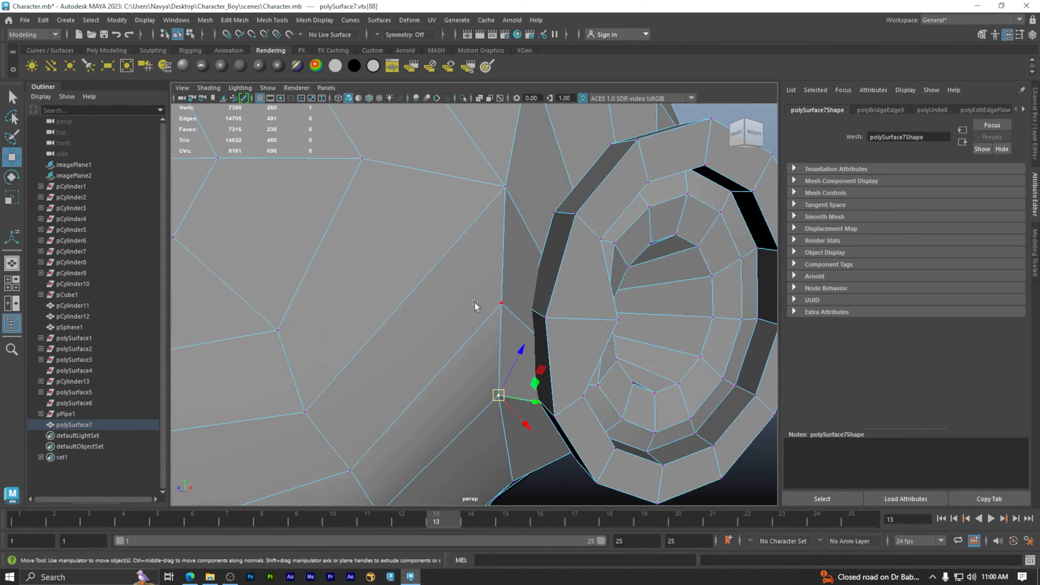
{"action": "left_click_drag", "start_coordinate": [576, 351], "coordinate": [548, 422], "text": "alt"}
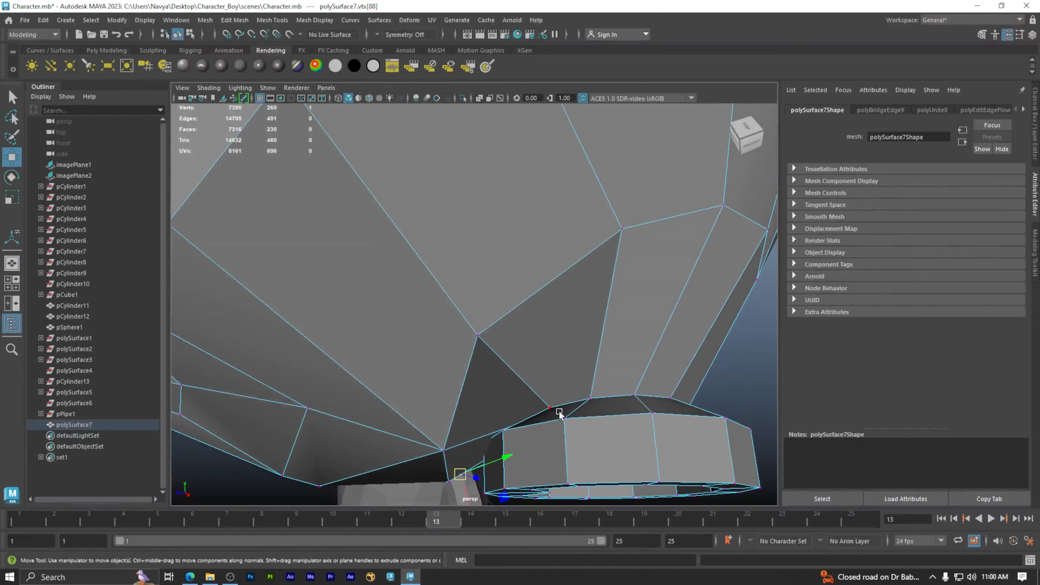
{"action": "left_click_drag", "start_coordinate": [564, 407], "coordinate": [512, 455], "text": "alt"}
{"action": "left_click_drag", "start_coordinate": [531, 372], "coordinate": [548, 335], "text": "alt"}
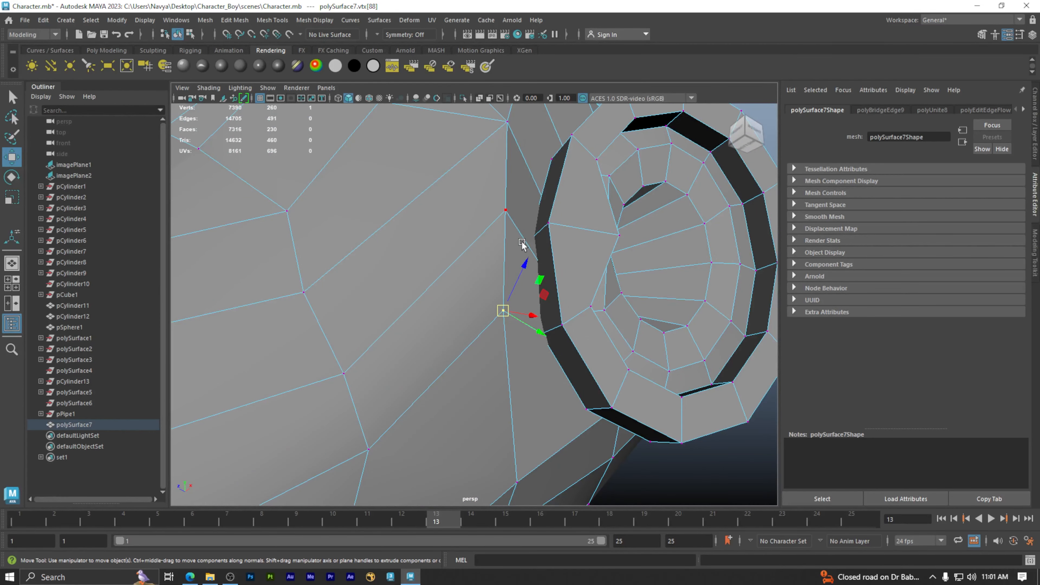
{"action": "key", "text": "3"}
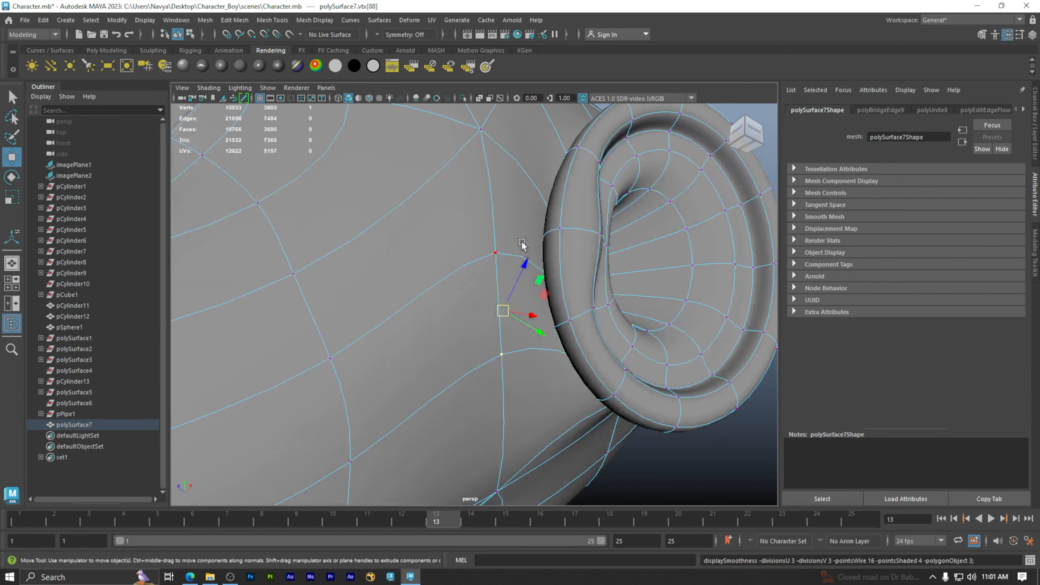
{"action": "left_click_drag", "start_coordinate": [570, 305], "coordinate": [570, 247], "text": "alt"}
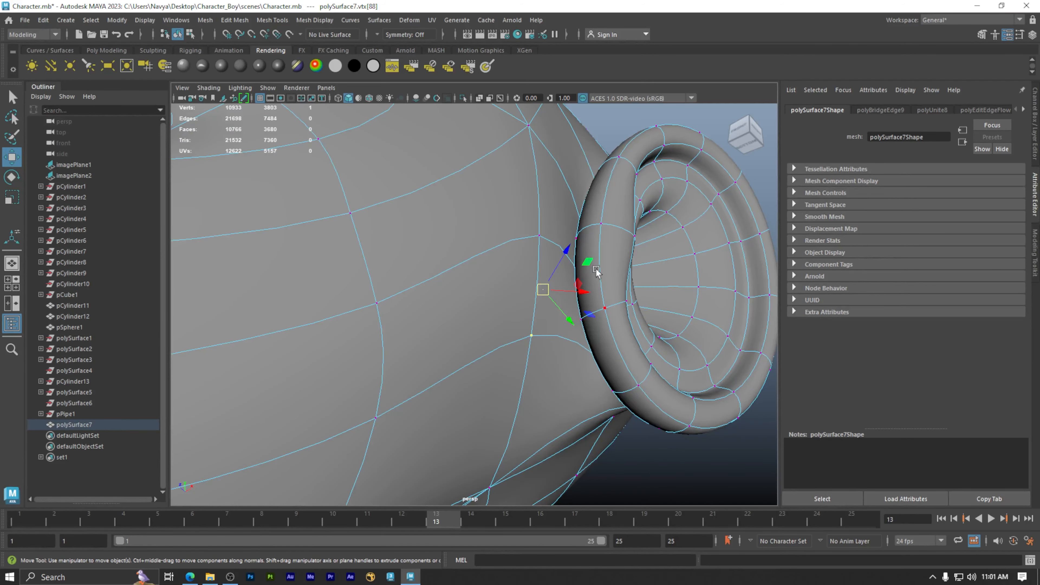
{"action": "left_click_drag", "start_coordinate": [610, 255], "coordinate": [623, 251], "text": "alt"}
{"action": "key", "text": "1"}
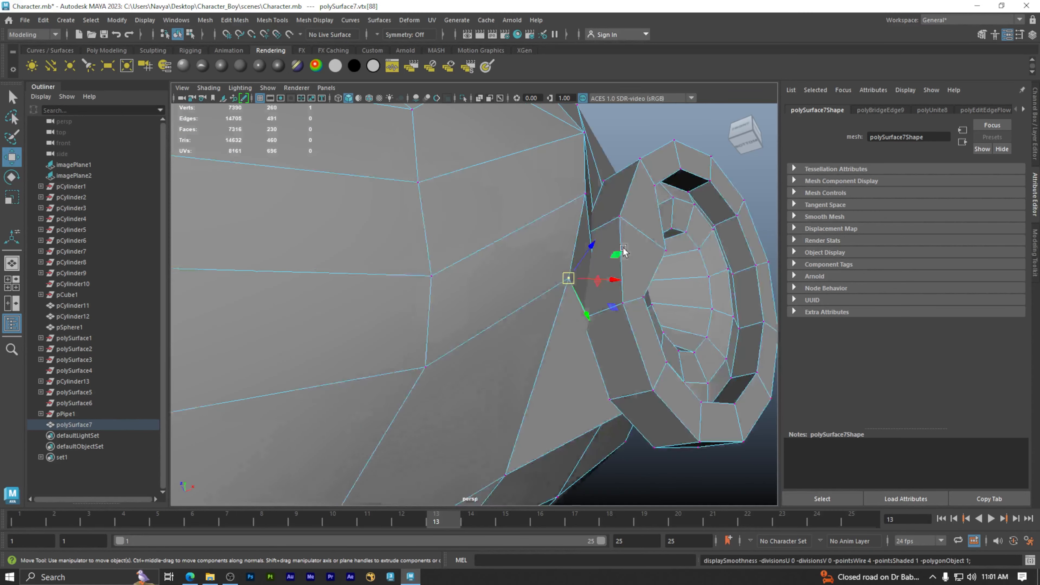
Move the head vertex at the front edge of the ear slightly toward the face
{"action": "left_click_drag", "start_coordinate": [572, 281], "coordinate": [553, 289]}
{"action": "left_click_drag", "start_coordinate": [599, 265], "coordinate": [587, 292], "text": "alt"}
{"action": "left_click", "coordinate": [586, 293]}
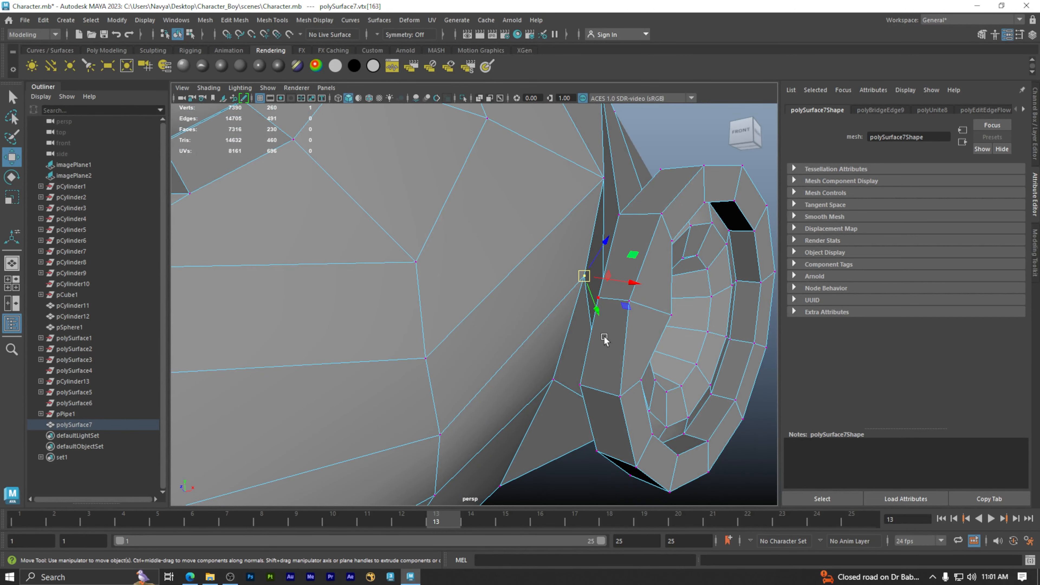
Merge the head vertex in front of the ear and the neighbouring vertex on the ear's back edge to their center
{"action": "key", "text": "4"}
{"action": "left_click_drag", "start_coordinate": [613, 371], "coordinate": [698, 388], "text": "alt"}
{"action": "key", "text": "5"}
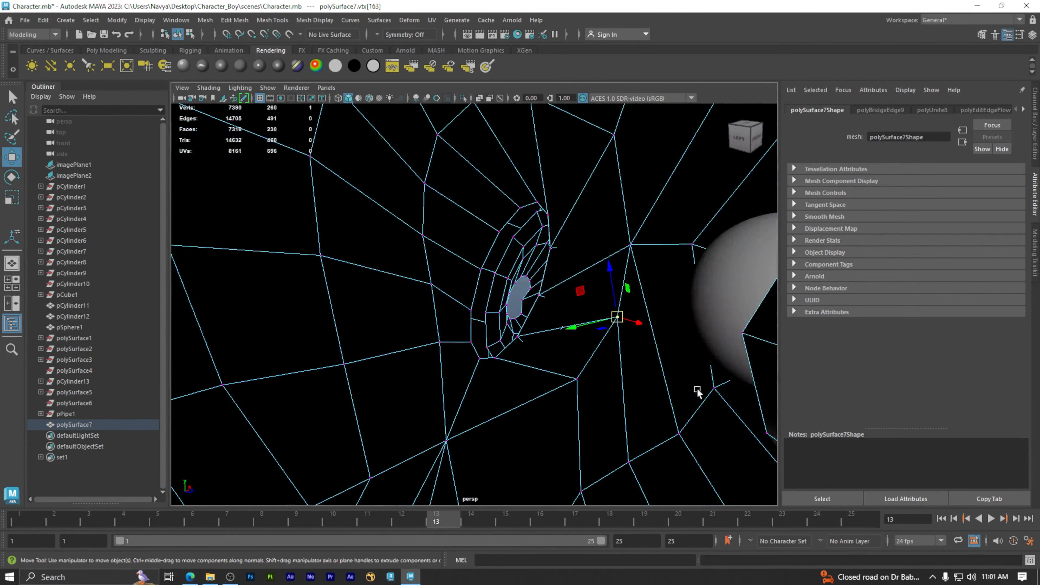
{"action": "left_click", "coordinate": [522, 336], "text": "shift"}
{"action": "left_click_drag", "start_coordinate": [609, 359], "coordinate": [536, 336], "text": "alt"}
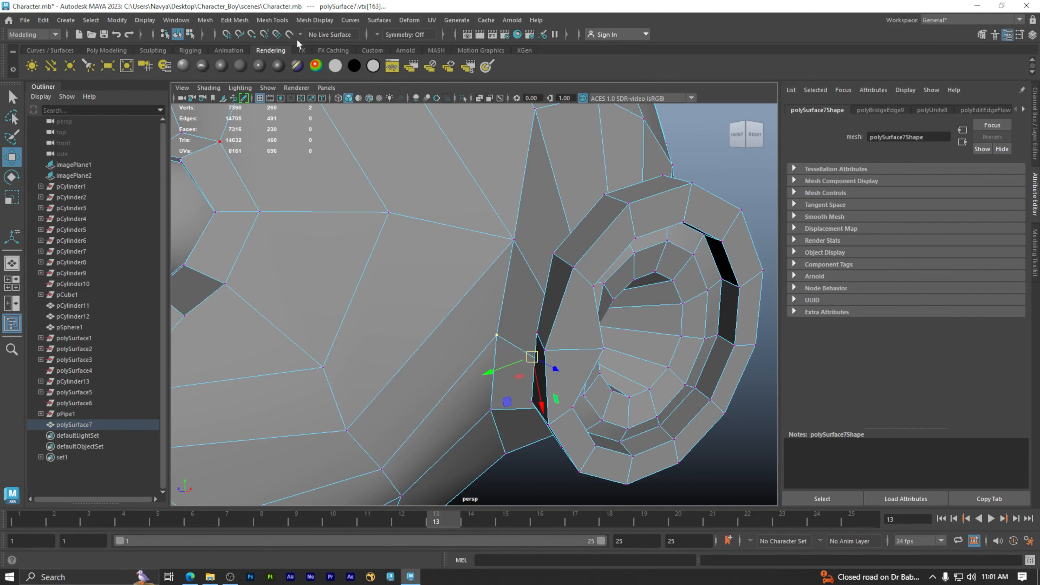
{"action": "left_click", "coordinate": [272, 20]}
{"action": "mouse_move", "coordinate": [250, 23]}
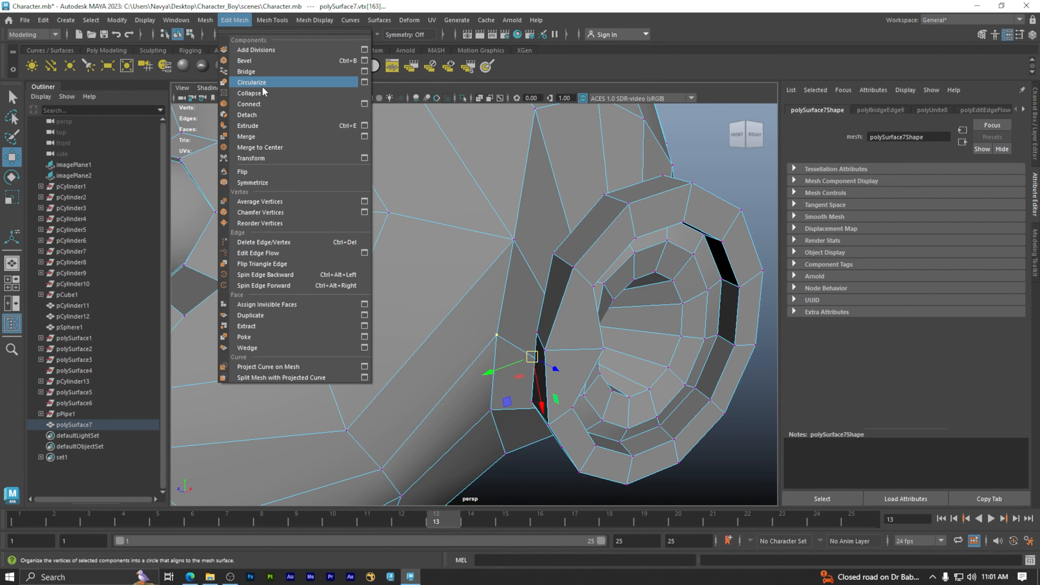
{"action": "left_click", "coordinate": [267, 148]}
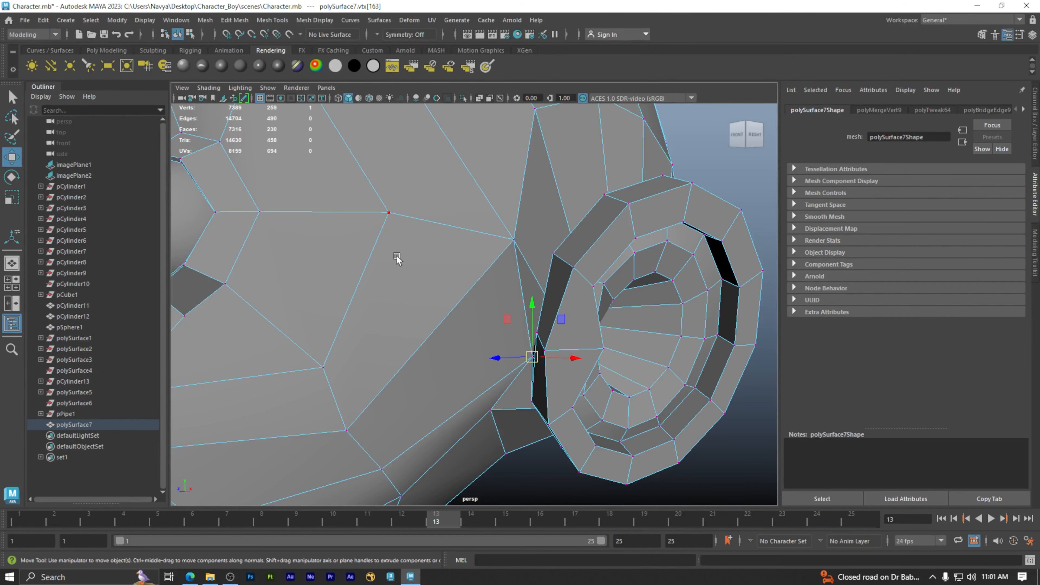
Undo the last vertex adjustments and reposition the merged vertex between the head and the front of the ear
{"action": "left_click_drag", "start_coordinate": [568, 369], "coordinate": [541, 292], "text": "alt"}
{"action": "key", "text": "ctrl+z"}
{"action": "key", "text": "ctrl+z"}
{"action": "left_click", "coordinate": [680, 500]}
{"action": "left_click", "coordinate": [550, 358]}
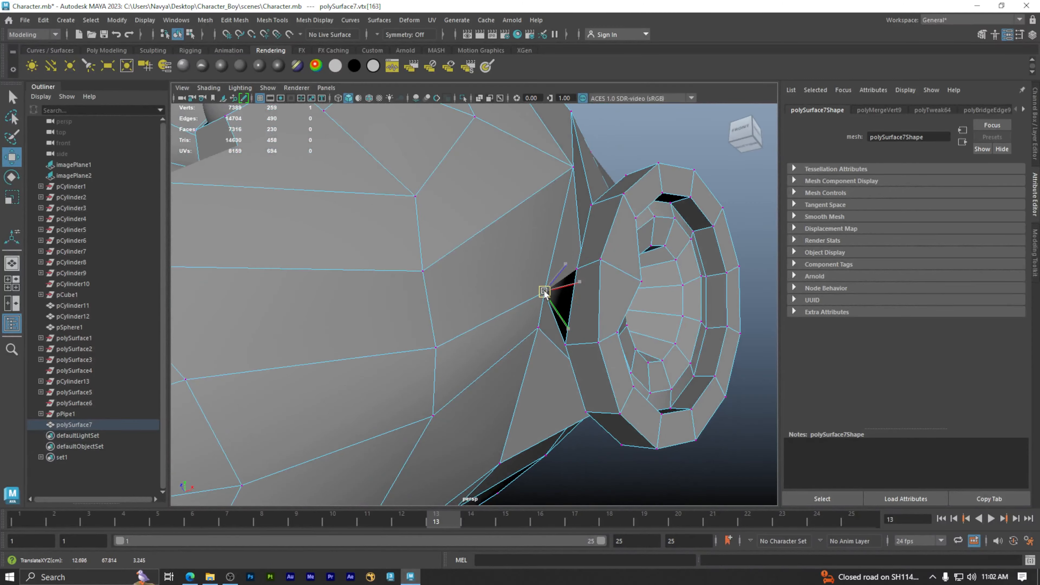
Merge the next head vertex above the first merge and its matching vertex on the ear's back edge to their center
{"action": "left_click_drag", "start_coordinate": [549, 282], "coordinate": [543, 327], "text": "alt"}
{"action": "left_click", "coordinate": [520, 351]}
{"action": "left_click_drag", "start_coordinate": [539, 363], "coordinate": [560, 372], "text": "alt"}
{"action": "left_click", "coordinate": [572, 385]}
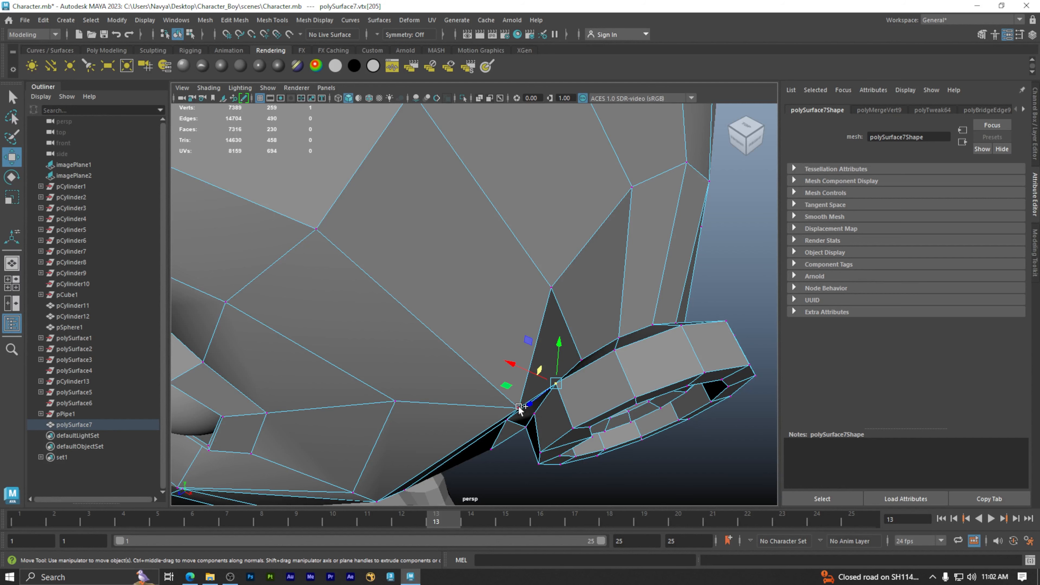
{"action": "left_click_drag", "start_coordinate": [518, 409], "coordinate": [535, 366], "text": "alt"}
{"action": "left_click_drag", "start_coordinate": [520, 396], "coordinate": [519, 397], "text": "alt"}
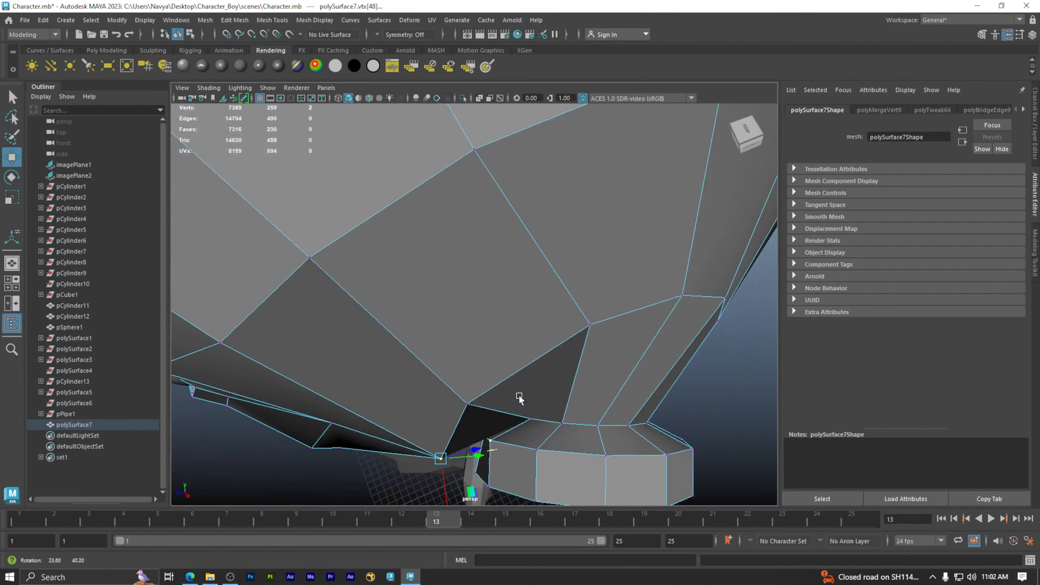
{"action": "left_click_drag", "start_coordinate": [534, 435], "coordinate": [608, 343], "text": "alt"}
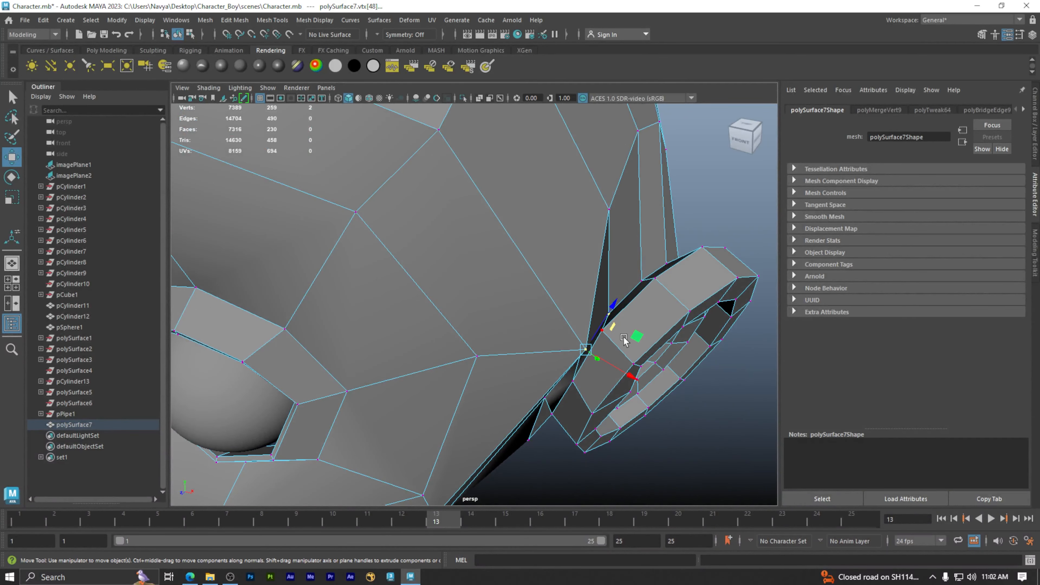
{"action": "key", "text": "4"}
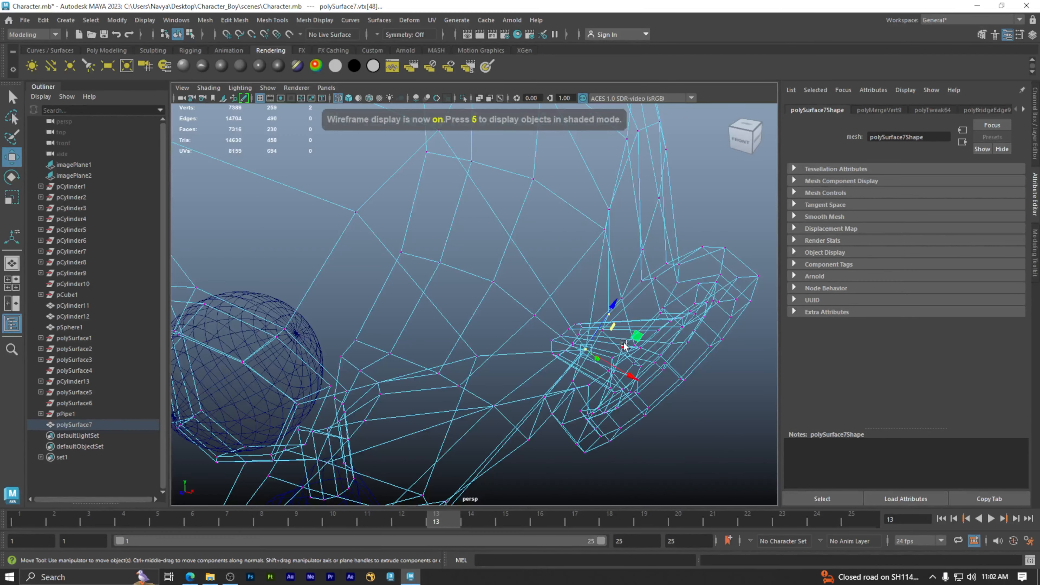
{"action": "left_click_drag", "start_coordinate": [612, 369], "coordinate": [555, 332], "text": "alt"}
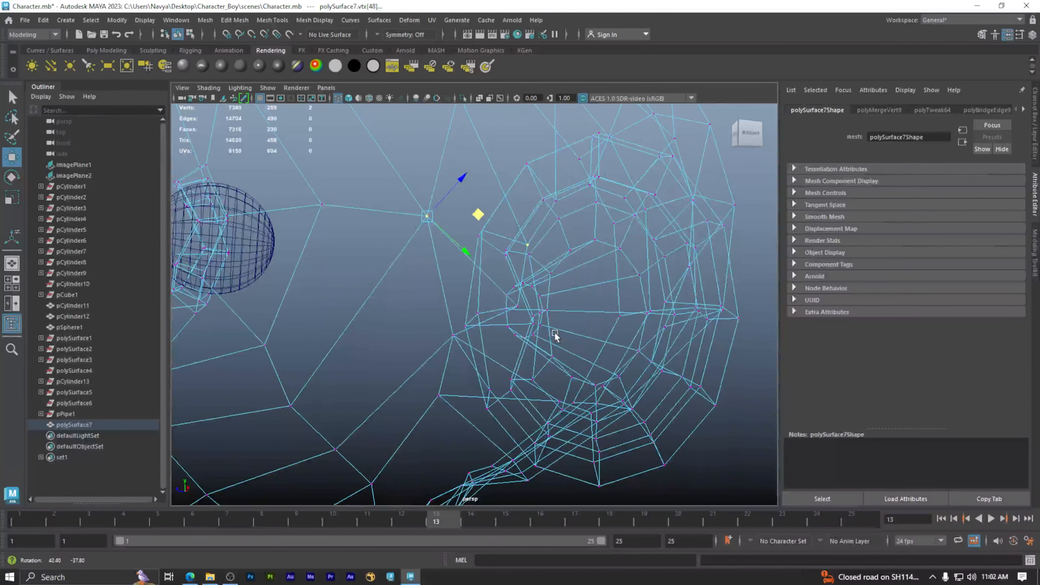
{"action": "key", "text": "ctrl+z"}
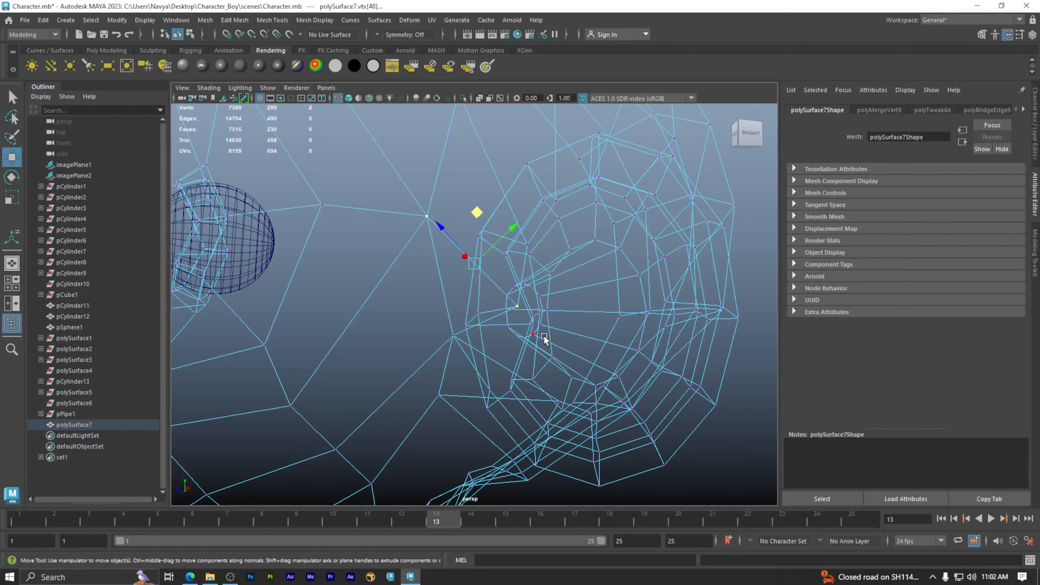
{"action": "key", "text": "5"}
{"action": "left_click_drag", "start_coordinate": [472, 262], "coordinate": [482, 269], "text": "alt"}
{"action": "left_click", "coordinate": [234, 20]}
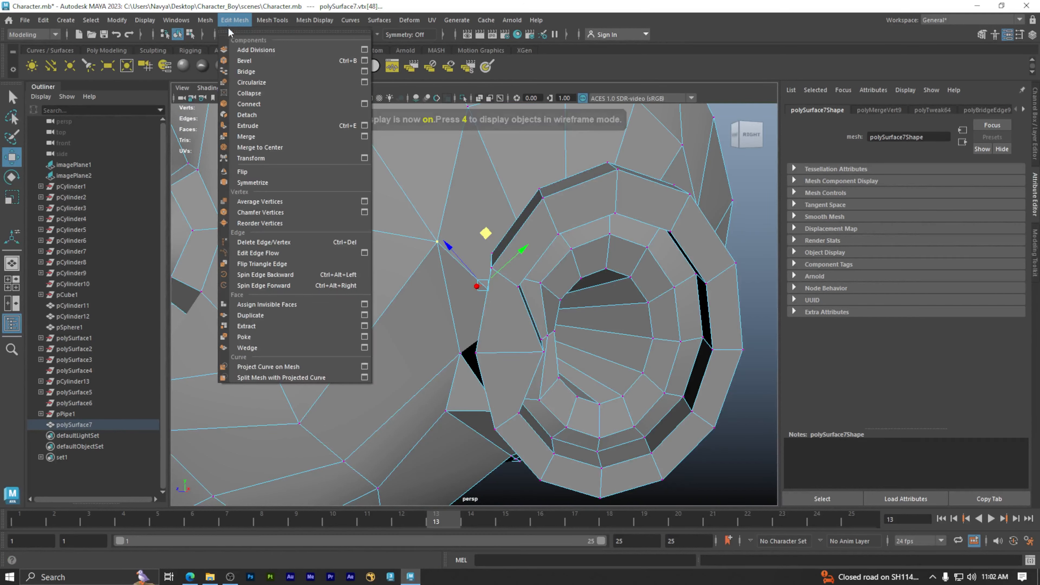
{"action": "left_click", "coordinate": [262, 148]}
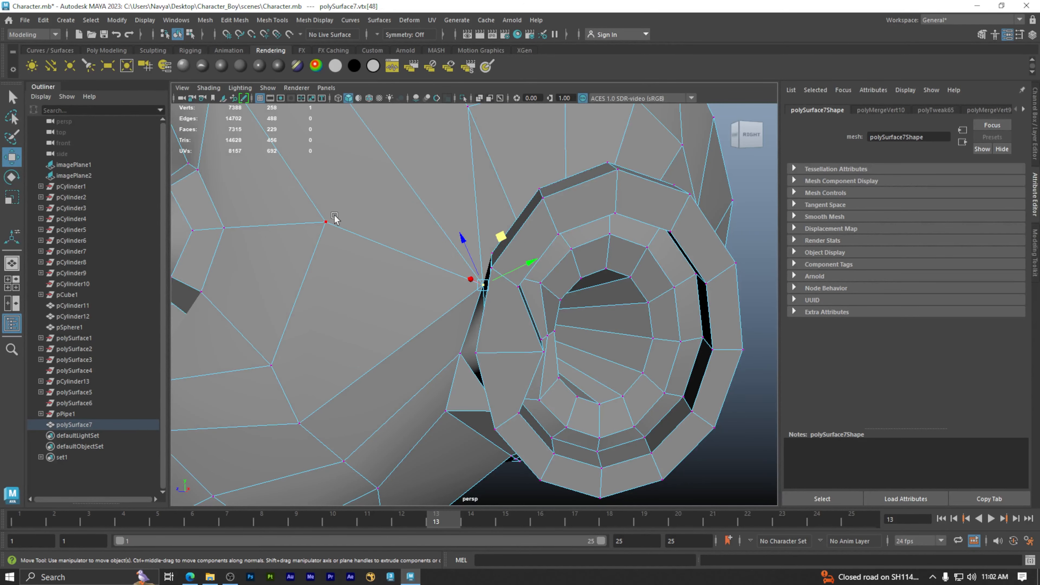
Move the merged vertex at the front of the ear toward the face and adjust the head vertex just below it
{"action": "left_click_drag", "start_coordinate": [485, 287], "coordinate": [447, 282]}
{"action": "right_click_drag", "start_coordinate": [475, 282], "coordinate": [437, 327], "text": "alt"}
{"action": "left_click_drag", "start_coordinate": [437, 327], "coordinate": [517, 314], "text": "alt"}
{"action": "left_click", "coordinate": [516, 321]}
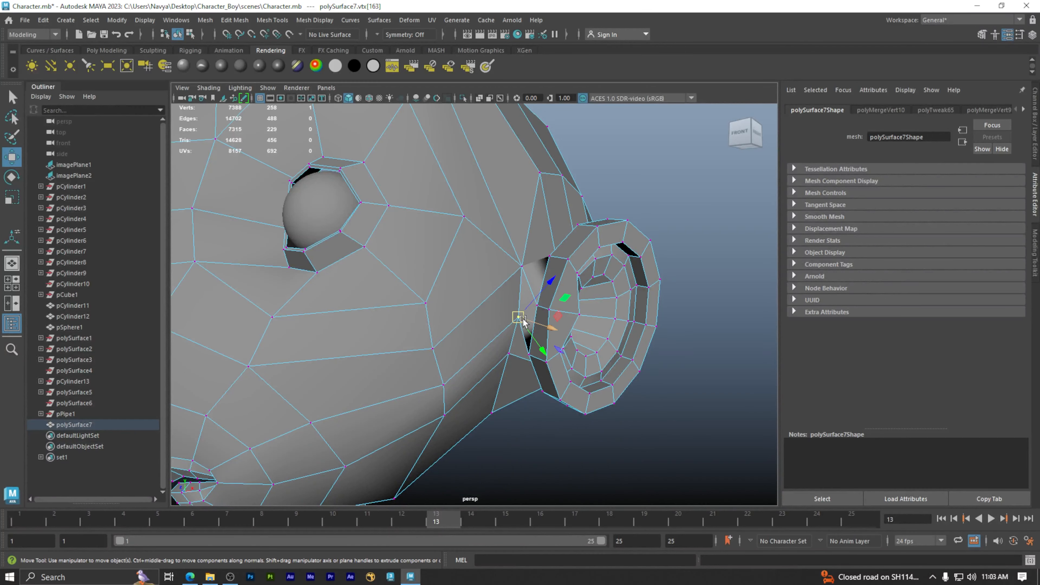
{"action": "left_click_drag", "start_coordinate": [545, 271], "coordinate": [496, 282], "text": "alt"}
{"action": "left_click", "coordinate": [491, 282]}
{"action": "left_click_drag", "start_coordinate": [520, 283], "coordinate": [526, 319], "text": "alt"}
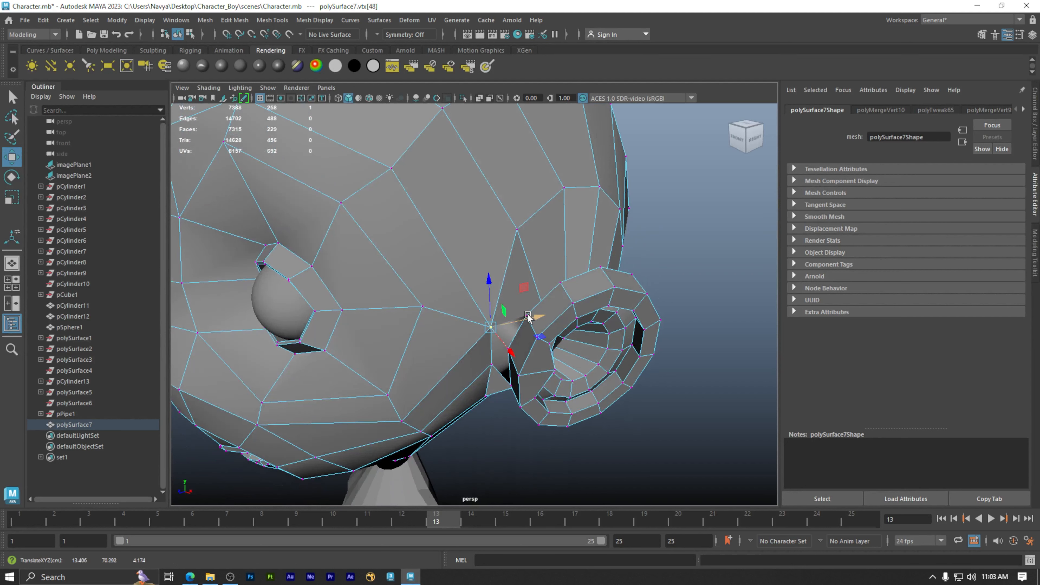
Reposition the vertex on the ear's front edge and raise the neighbouring head vertex in front of the ear
{"action": "left_click", "coordinate": [553, 305]}
{"action": "left_click_drag", "start_coordinate": [526, 314], "coordinate": [520, 315]}
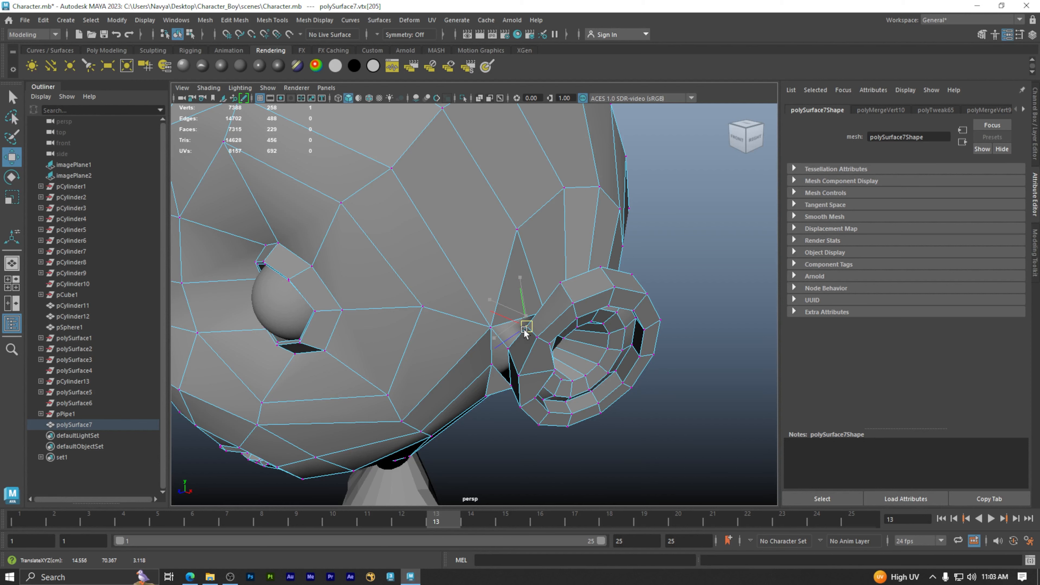
{"action": "left_click_drag", "start_coordinate": [524, 329], "coordinate": [501, 277]}
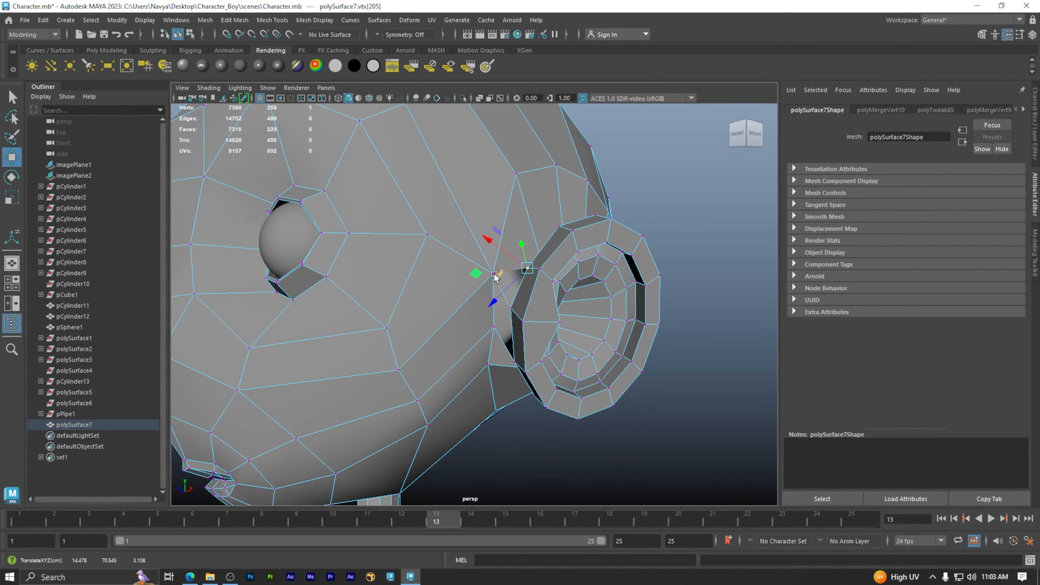
{"action": "left_click", "coordinate": [474, 302]}
{"action": "mouse_move", "coordinate": [494, 283]}
{"action": "left_mouse_down"}
{"action": "mouse_move", "coordinate": [489, 254]}
{"action": "mouse_move", "coordinate": [495, 262]}
{"action": "left_mouse_up"}
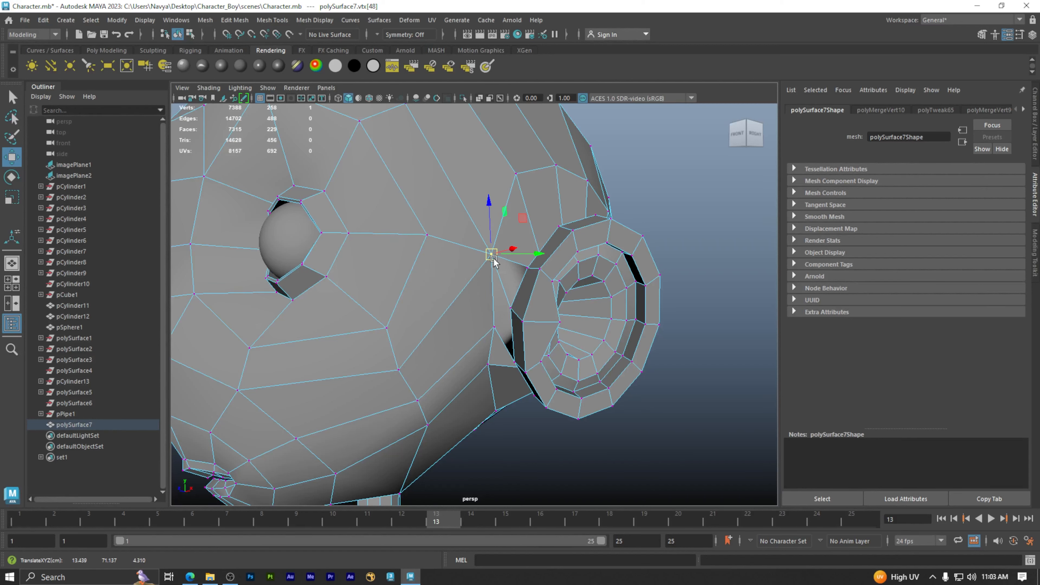
Reposition the lower head vertex in front of the ear and preview the mesh smoothed
{"action": "left_click", "coordinate": [494, 330]}
{"action": "left_click_drag", "start_coordinate": [494, 330], "coordinate": [558, 385]}
{"action": "key", "text": "3"}
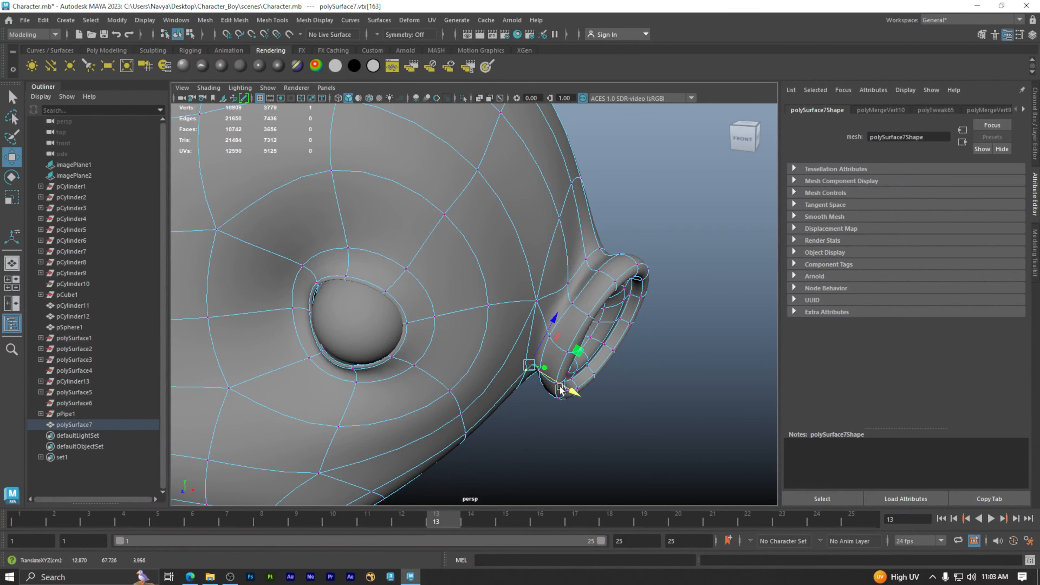
Return to the unsmoothed mesh and reposition the lower vertices on the ear's front edge where it joins the head
{"action": "left_click", "coordinate": [536, 302]}
{"action": "left_click_drag", "start_coordinate": [537, 311], "coordinate": [533, 336], "text": "alt"}
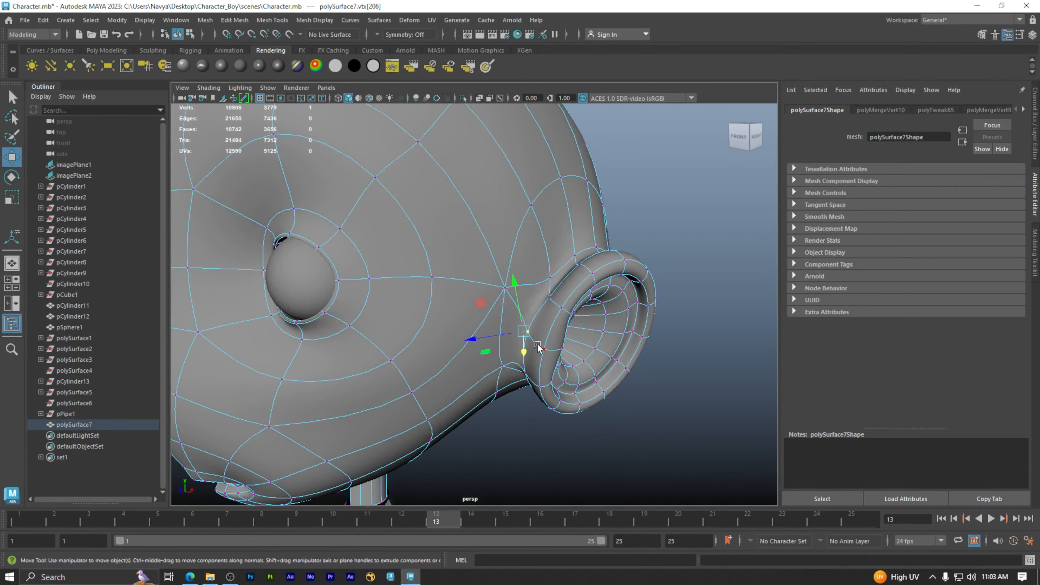
{"action": "key", "text": "1"}
{"action": "left_click_drag", "start_coordinate": [527, 350], "coordinate": [434, 358], "text": "alt"}
{"action": "left_click", "coordinate": [465, 372]}
{"action": "left_click", "coordinate": [425, 368]}
{"action": "left_click_drag", "start_coordinate": [417, 378], "coordinate": [529, 342], "text": "alt"}
{"action": "mouse_move", "coordinate": [531, 303]}
{"action": "left_mouse_down", "text": "alt"}
{"action": "mouse_move", "coordinate": [557, 308]}
{"action": "mouse_move", "coordinate": [540, 319]}
{"action": "left_mouse_up", "text": "alt"}
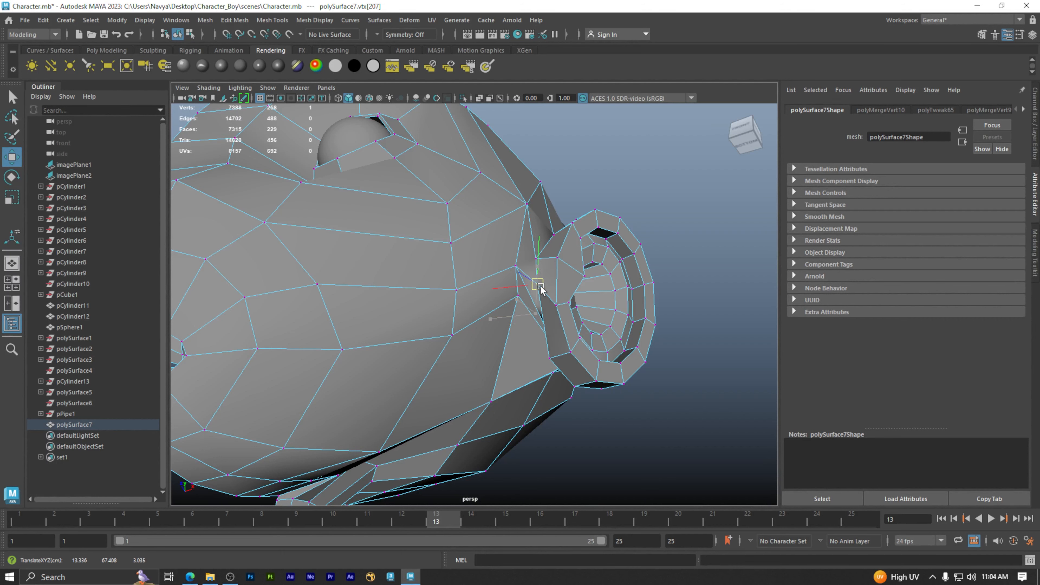
{"action": "left_click_drag", "start_coordinate": [554, 301], "coordinate": [497, 389], "text": "alt"}
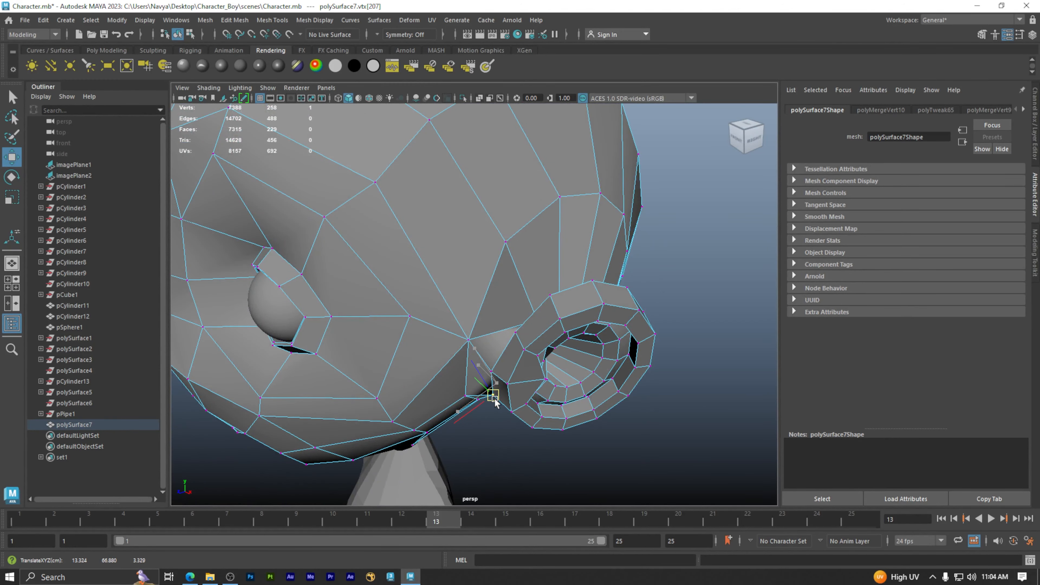
Reposition the head vertex just below the ear at the jaw to even out the lower joint
{"action": "mouse_move", "coordinate": [520, 397]}
{"action": "left_mouse_down", "text": "alt"}
{"action": "mouse_move", "coordinate": [555, 405]}
{"action": "mouse_move", "coordinate": [522, 402]}
{"action": "left_mouse_up", "text": "alt"}
{"action": "left_click", "coordinate": [520, 383]}
{"action": "left_click_drag", "start_coordinate": [522, 400], "coordinate": [524, 346], "text": "alt"}
{"action": "left_click_drag", "start_coordinate": [519, 306], "coordinate": [484, 392]}
{"action": "left_click", "coordinate": [531, 361]}
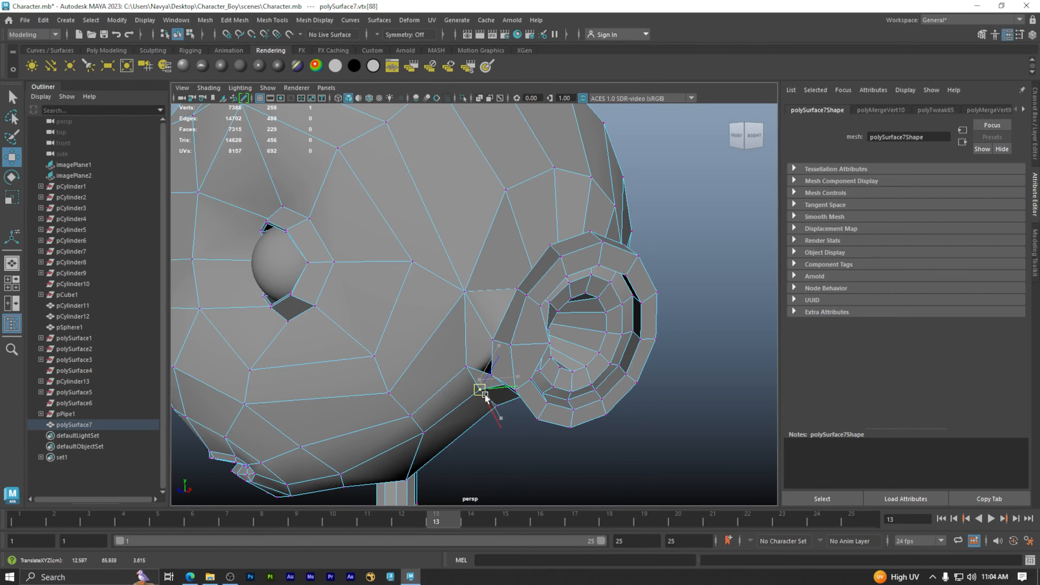
Preview the head smoothed in object mode and examine the ear joint from the front, side and below
{"action": "key", "text": "3"}
{"action": "left_click_drag", "start_coordinate": [484, 397], "coordinate": [469, 262], "text": "alt"}
{"action": "right_click_drag", "start_coordinate": [470, 259], "coordinate": [524, 244]}
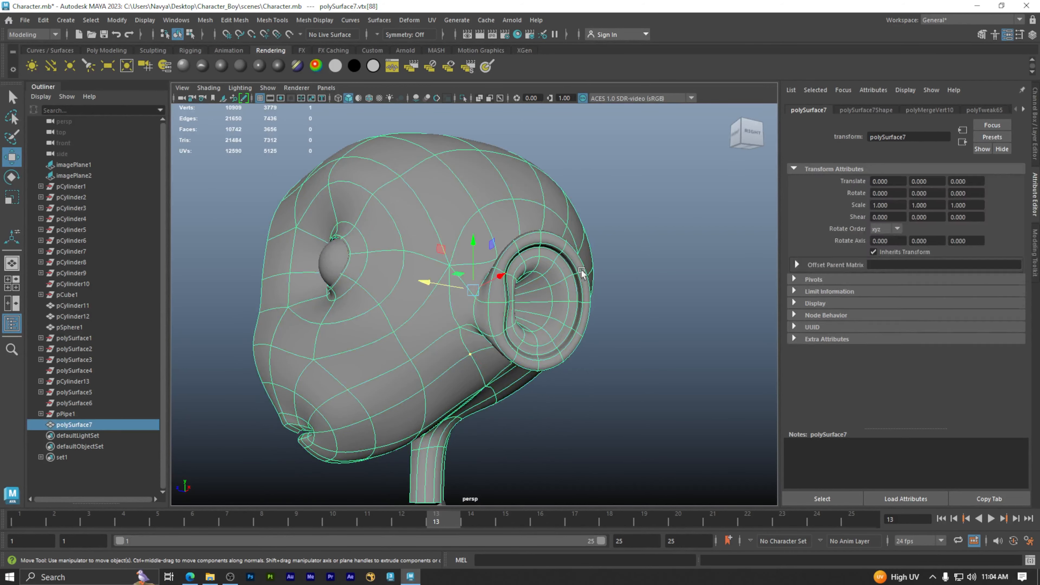
{"action": "left_click", "coordinate": [654, 292]}
{"action": "scroll", "coordinate": [452, 292], "scroll_direction": "down", "scroll_amount": 5}
{"action": "left_click_drag", "start_coordinate": [474, 318], "coordinate": [476, 344], "text": "alt"}
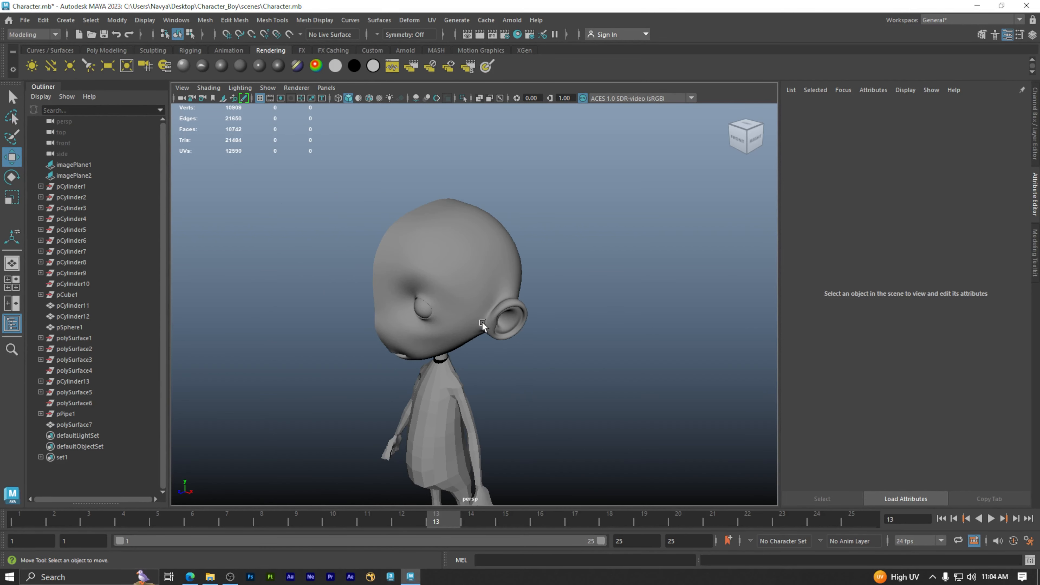
{"action": "right_click_drag", "start_coordinate": [482, 322], "coordinate": [595, 340], "text": "alt"}
{"action": "left_click_drag", "start_coordinate": [596, 343], "coordinate": [521, 301], "text": "alt"}
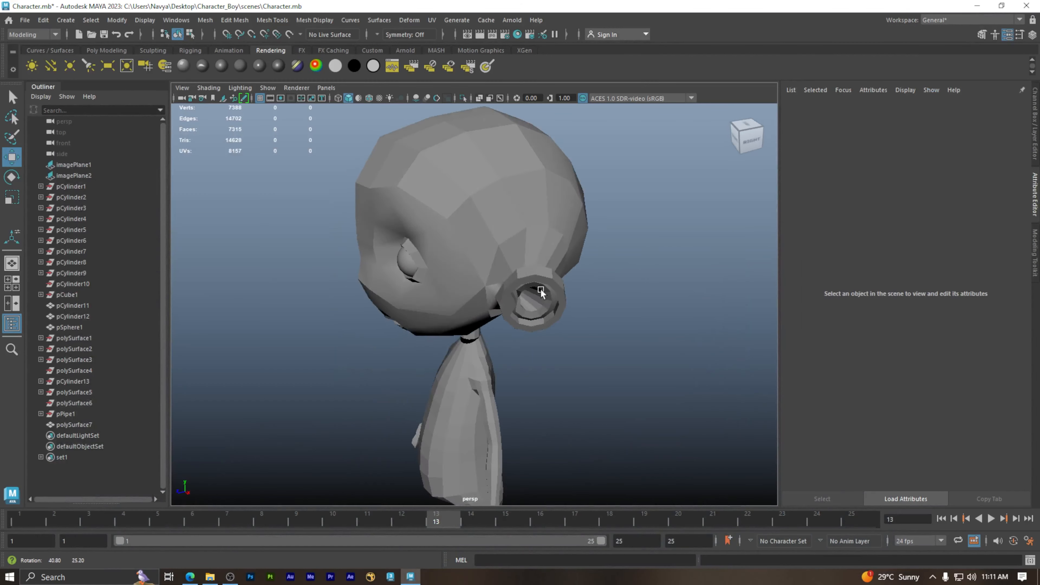
{"action": "left_click_drag", "start_coordinate": [540, 289], "coordinate": [506, 350], "text": "alt"}
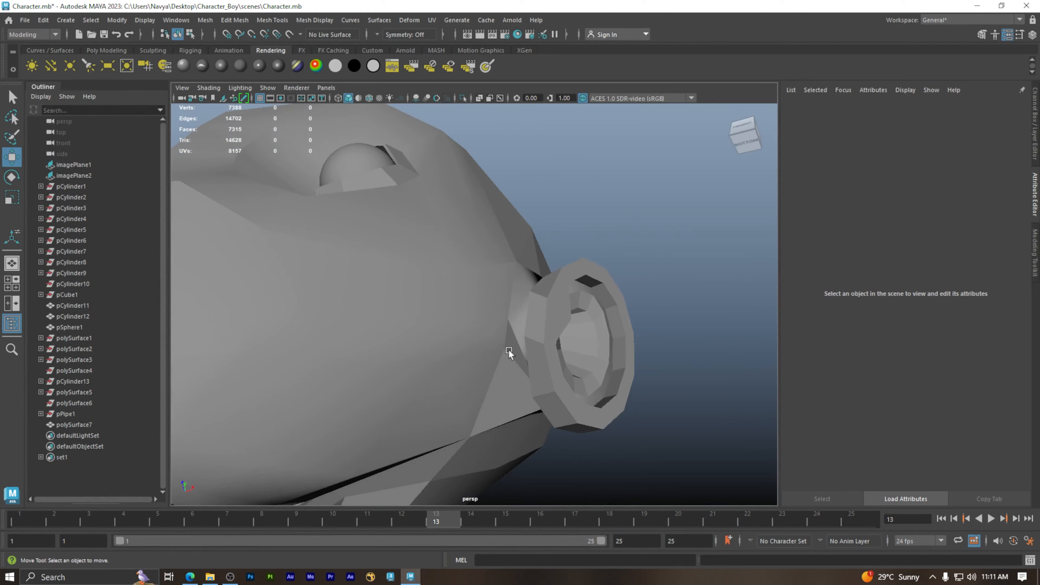
Merge the head vertex below the ear and the adjacent vertex on the ear's lower back edge to their center
{"action": "right_click_drag", "start_coordinate": [506, 350], "coordinate": [554, 369], "text": "alt"}
{"action": "left_click", "coordinate": [555, 369]}
{"action": "left_click_drag", "start_coordinate": [528, 388], "coordinate": [488, 360], "text": "alt"}
{"action": "right_click_drag", "start_coordinate": [475, 259], "coordinate": [421, 266]}
{"action": "left_click_drag", "start_coordinate": [496, 400], "coordinate": [511, 418], "text": "alt"}
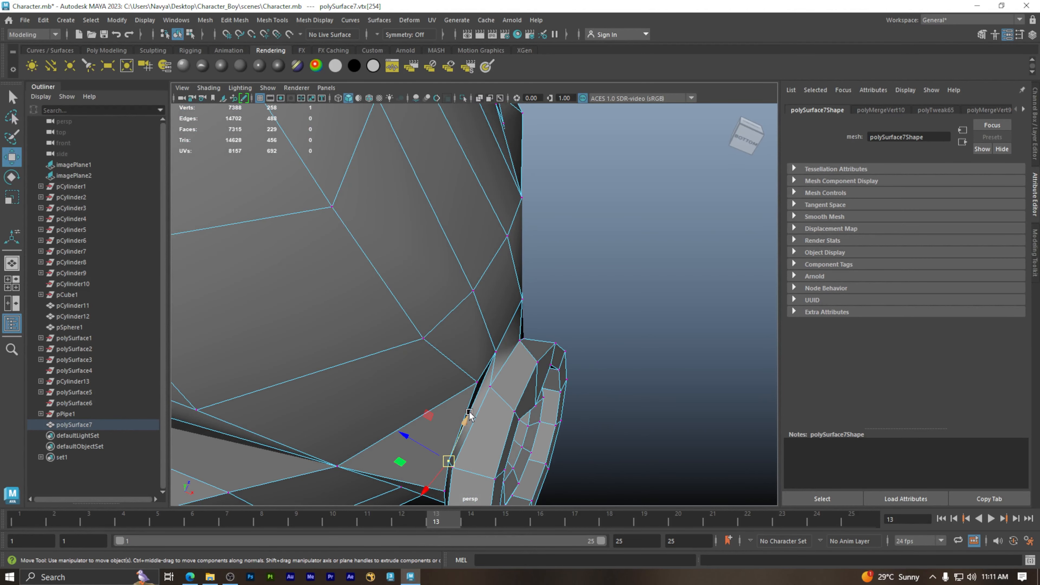
{"action": "left_click_drag", "start_coordinate": [503, 401], "coordinate": [450, 394], "text": "alt"}
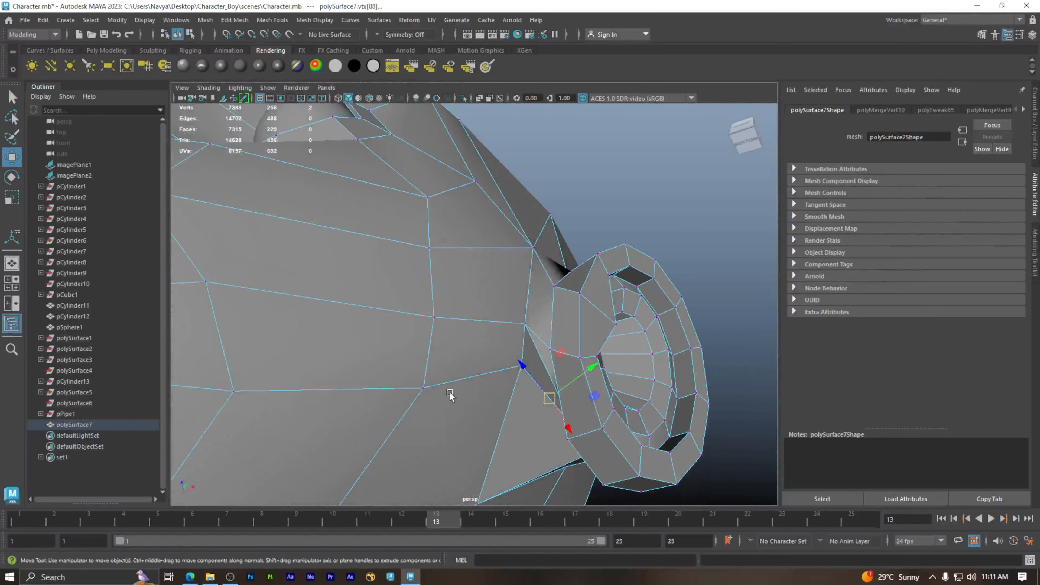
{"action": "right_click", "coordinate": [525, 380], "text": "shift"}
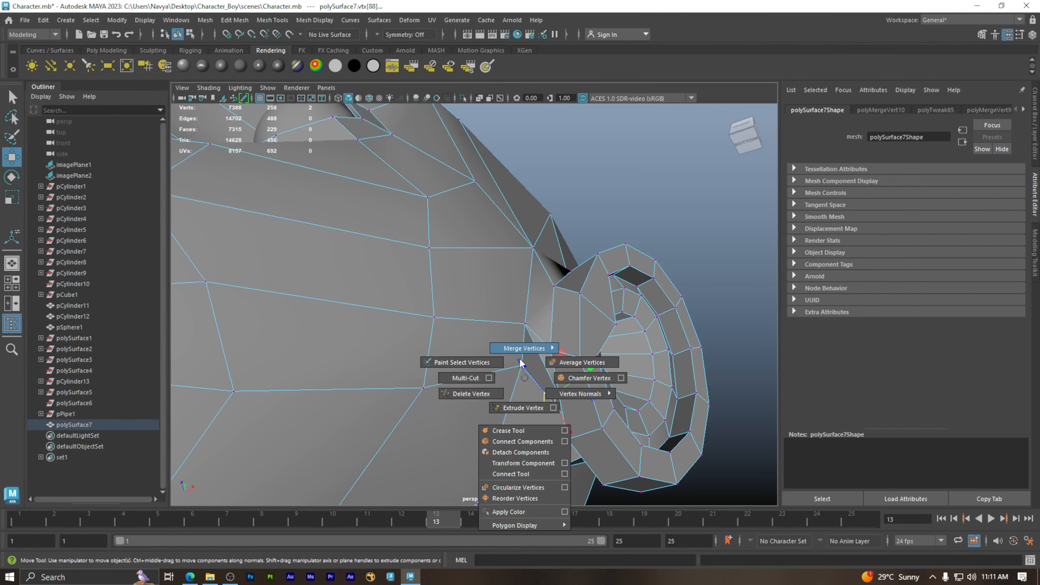
{"action": "mouse_move", "coordinate": [522, 350]}
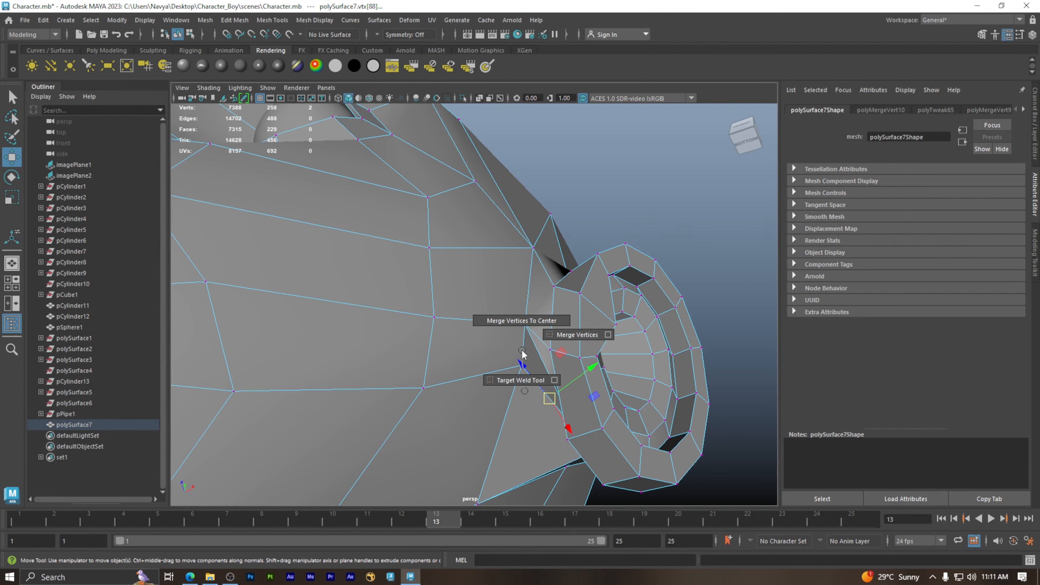
{"action": "left_click", "coordinate": [522, 320]}
Reposition the merged vertex below the ear and check the smoothed head in object mode
{"action": "left_click_drag", "start_coordinate": [548, 375], "coordinate": [558, 409], "text": "alt"}
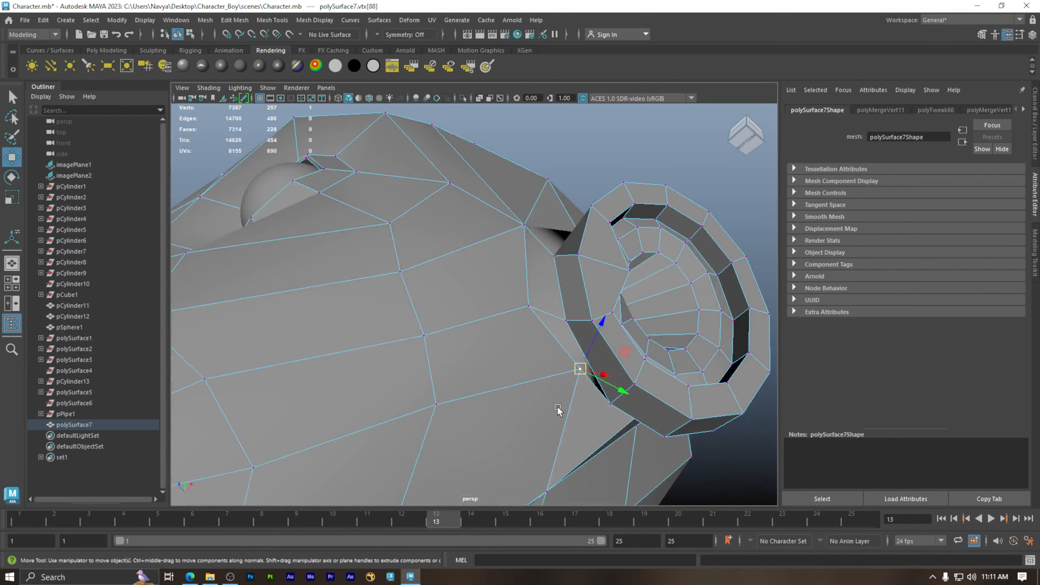
{"action": "left_click_drag", "start_coordinate": [582, 376], "coordinate": [508, 357]}
{"action": "key", "text": "3"}
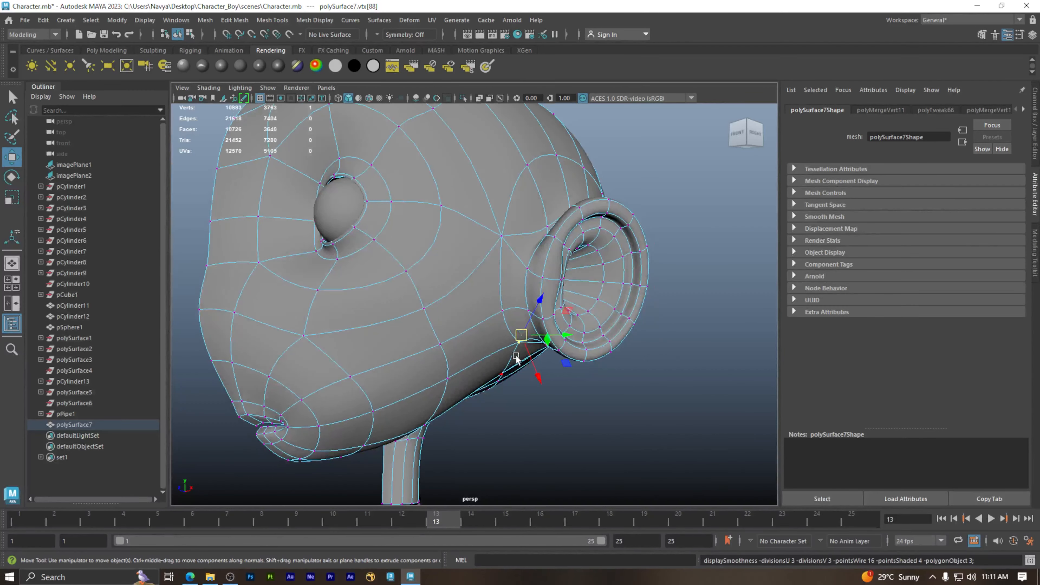
{"action": "right_click_drag", "start_coordinate": [532, 272], "coordinate": [589, 246]}
{"action": "left_click", "coordinate": [698, 349]}
{"action": "left_click_drag", "start_coordinate": [715, 343], "coordinate": [579, 321], "text": "alt"}
{"action": "left_click", "coordinate": [551, 325]}
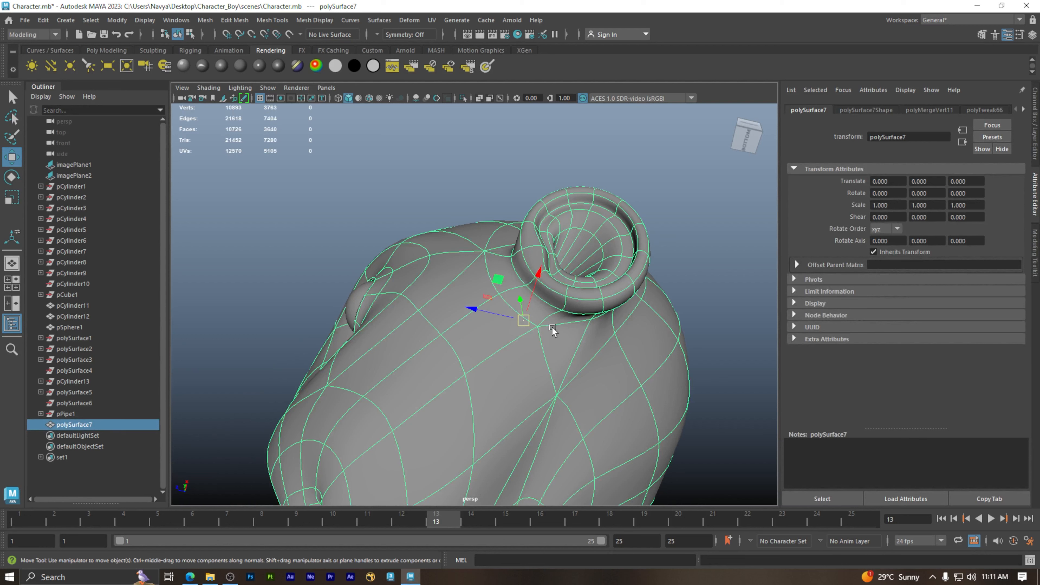
Fine-tune the merged vertex's position under the ear on the unsmoothed mesh
{"action": "key", "text": "1"}
{"action": "right_click_drag", "start_coordinate": [540, 259], "coordinate": [489, 259]}
{"action": "left_click", "coordinate": [545, 319]}
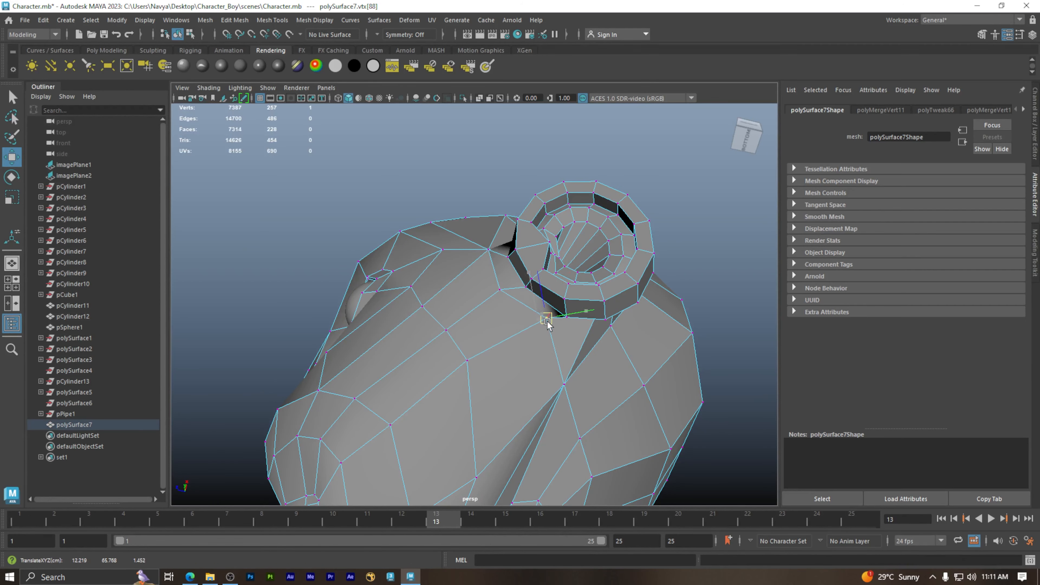
{"action": "left_click_drag", "start_coordinate": [584, 332], "coordinate": [552, 303], "text": "alt"}
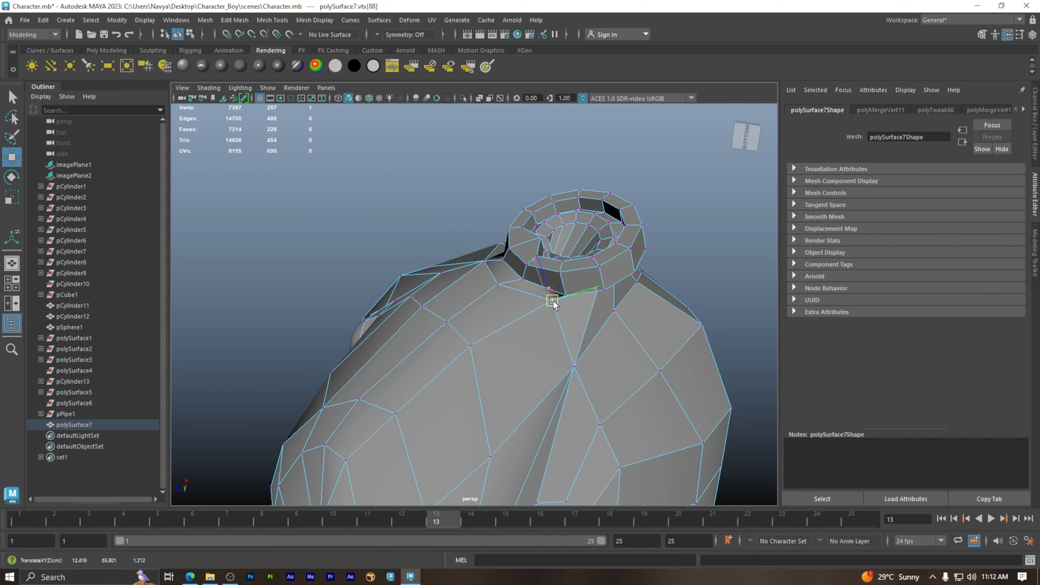
{"action": "mouse_move", "coordinate": [562, 314]}
{"action": "left_mouse_down", "text": "alt"}
{"action": "mouse_move", "coordinate": [562, 335]}
{"action": "mouse_move", "coordinate": [550, 306]}
{"action": "left_mouse_up", "text": "alt"}
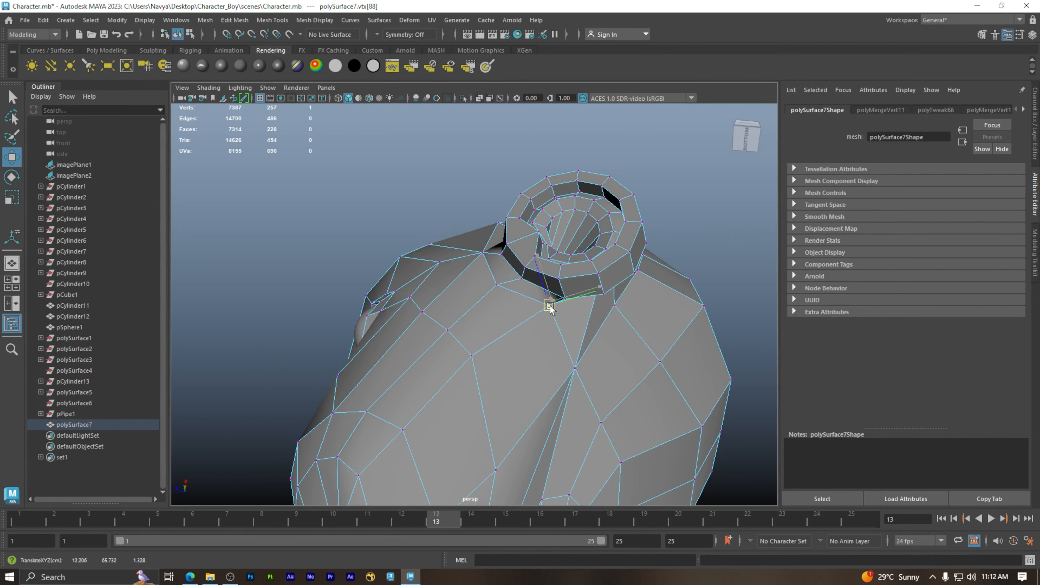
{"action": "left_click_drag", "start_coordinate": [533, 321], "coordinate": [471, 278], "text": "alt"}
In the top view, set the Move tool's orientation to Object and shift the head vertices behind the ear slightly inward
{"action": "key", "text": "space"}
{"action": "key", "text": "space"}
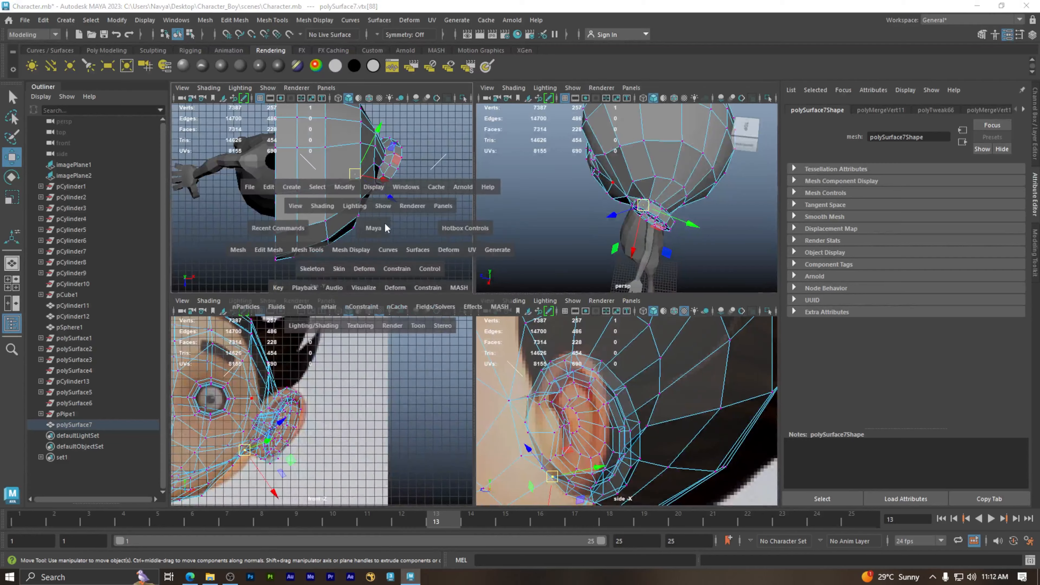
{"action": "middle_click_drag", "start_coordinate": [448, 270], "coordinate": [397, 358], "text": "alt"}
{"action": "right_click_drag", "start_coordinate": [550, 268], "coordinate": [668, 317], "text": "alt"}
{"action": "middle_click_drag", "start_coordinate": [621, 345], "coordinate": [585, 388], "text": "alt"}
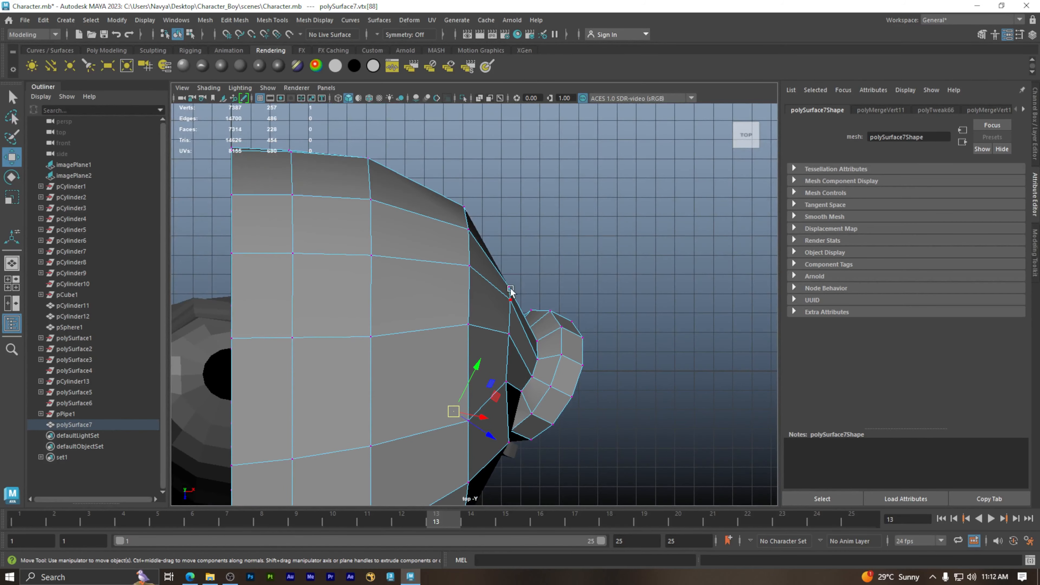
{"action": "left_click_drag", "start_coordinate": [500, 288], "coordinate": [515, 352]}
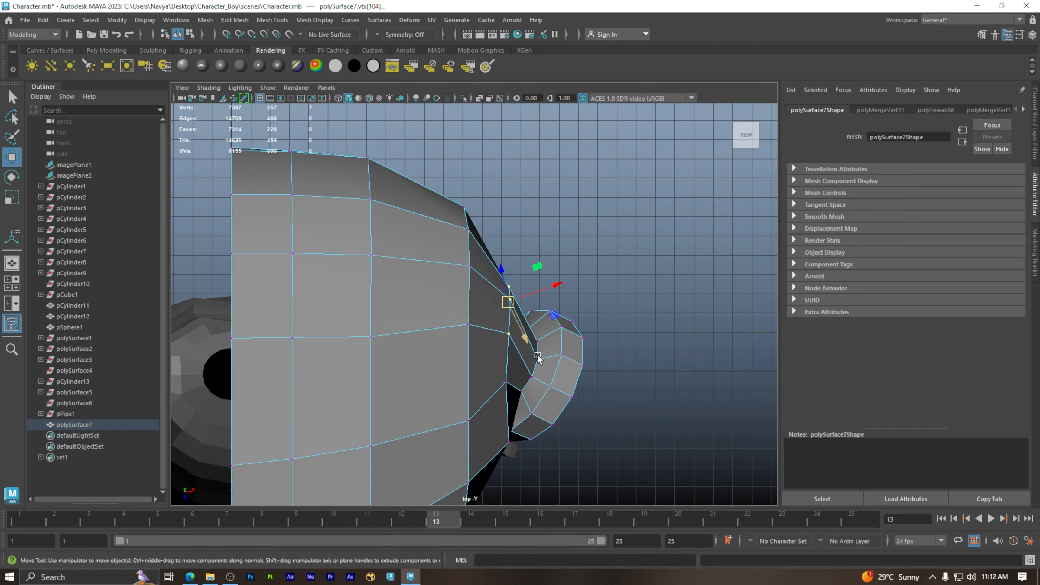
{"action": "right_click", "coordinate": [512, 302], "text": "ctrl+shift"}
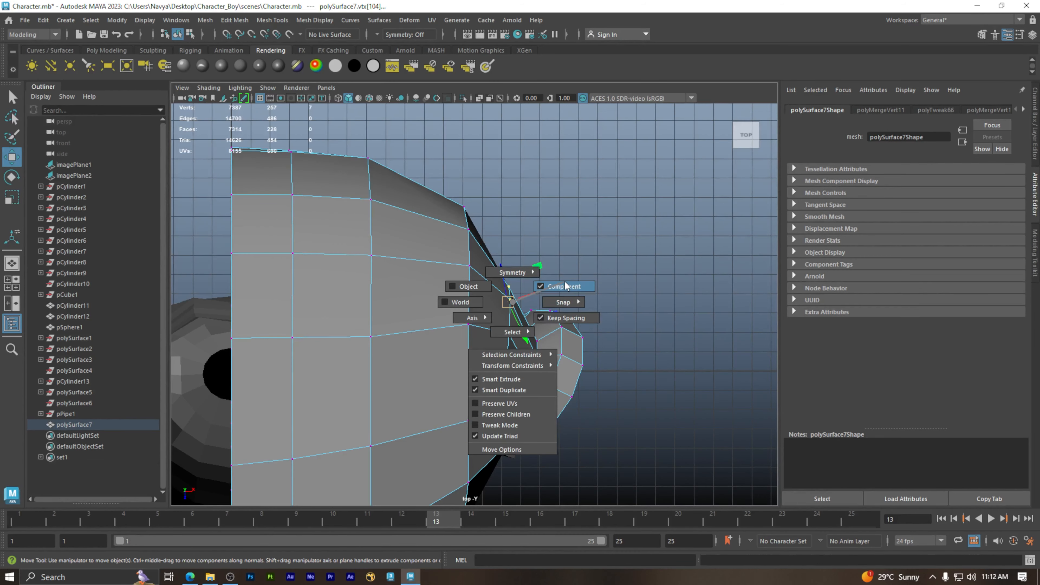
{"action": "left_click", "coordinate": [471, 286]}
{"action": "left_click_drag", "start_coordinate": [548, 312], "coordinate": [540, 312]}
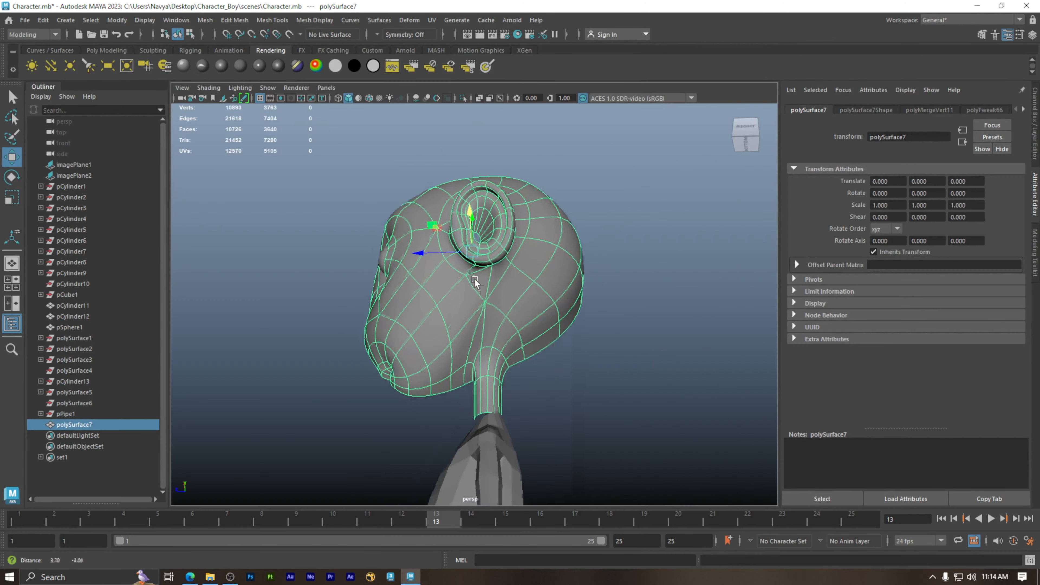
Move the head vertex between the ear and the neck toward the back of the head on the unsmoothed mesh
{"action": "left_click_drag", "start_coordinate": [528, 320], "coordinate": [488, 295], "text": "alt"}
{"action": "key", "text": "space"}
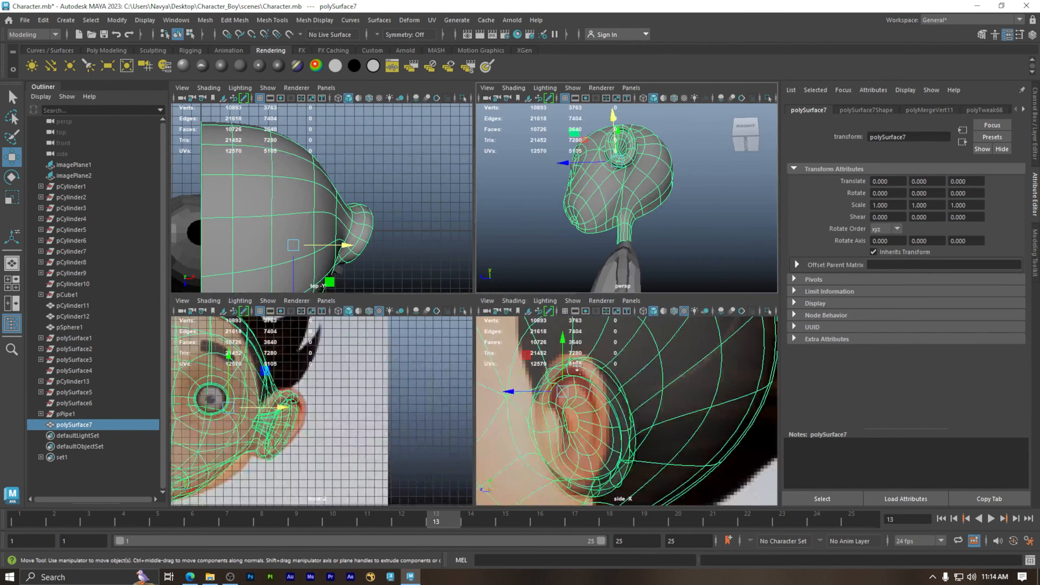
{"action": "key", "text": "space"}
{"action": "scroll", "coordinate": [592, 305], "scroll_direction": "up", "scroll_amount": 10}
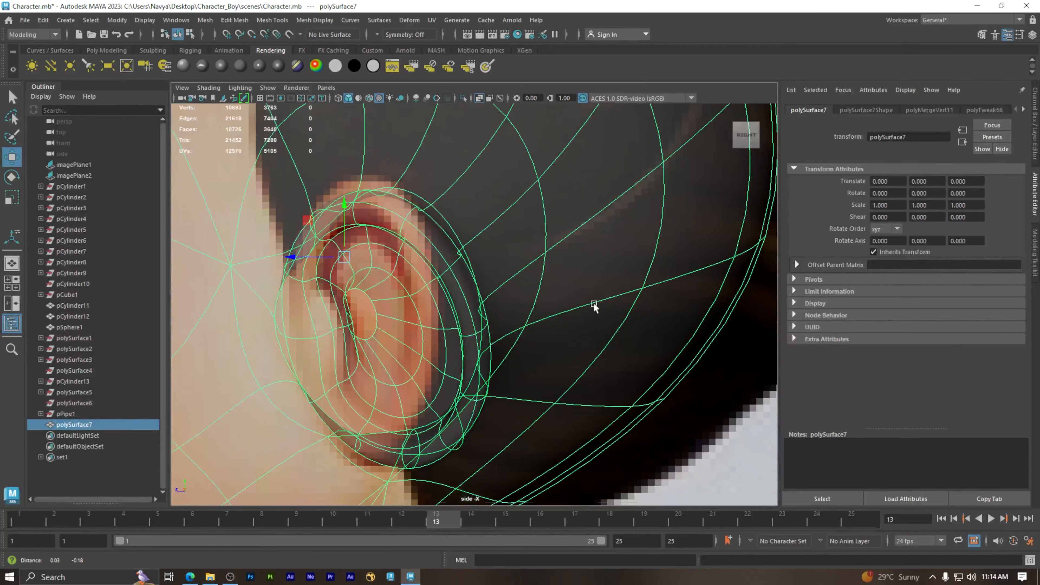
{"action": "key", "text": "1"}
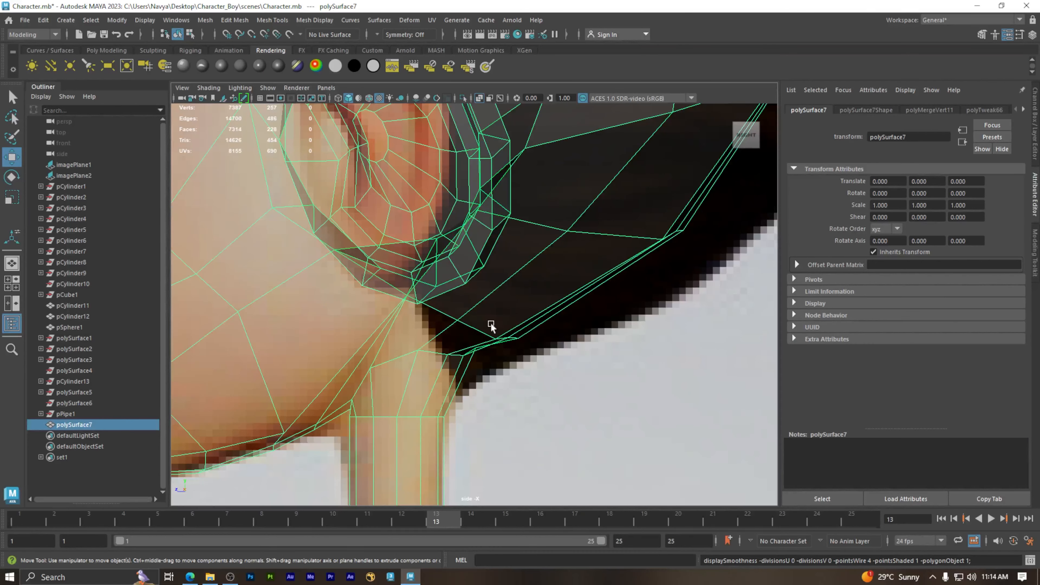
{"action": "right_click_drag", "start_coordinate": [481, 318], "coordinate": [445, 262]}
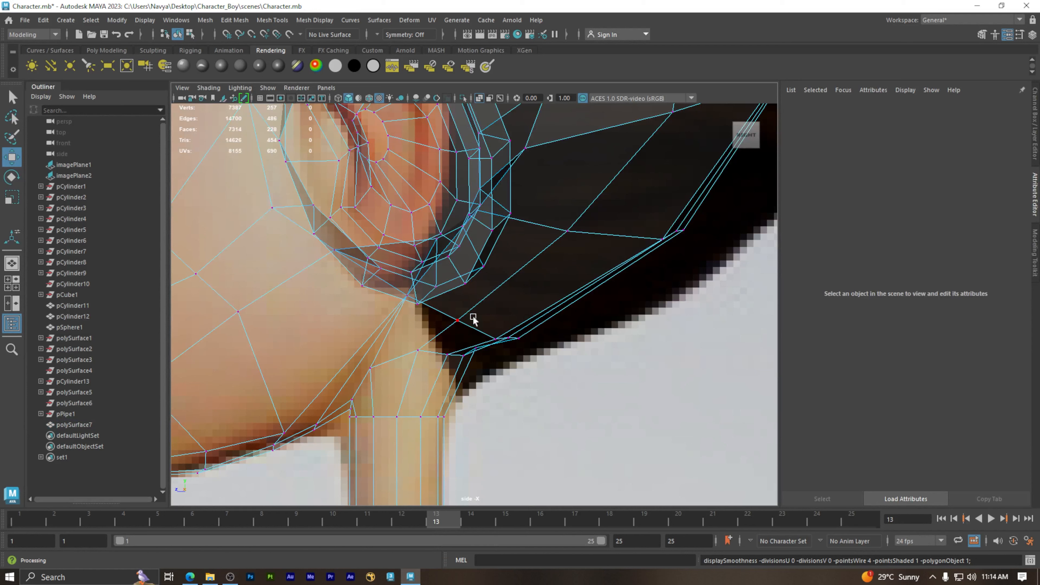
{"action": "left_click", "coordinate": [458, 319]}
{"action": "scroll", "coordinate": [456, 317], "scroll_direction": "down", "scroll_amount": 3}
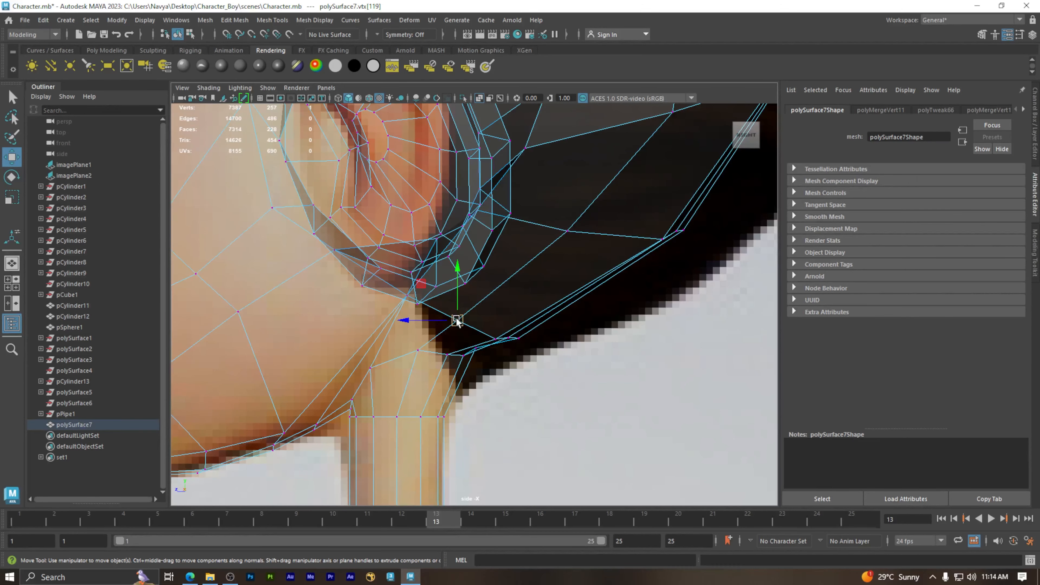
{"action": "key", "text": "space"}
{"action": "key", "text": "space"}
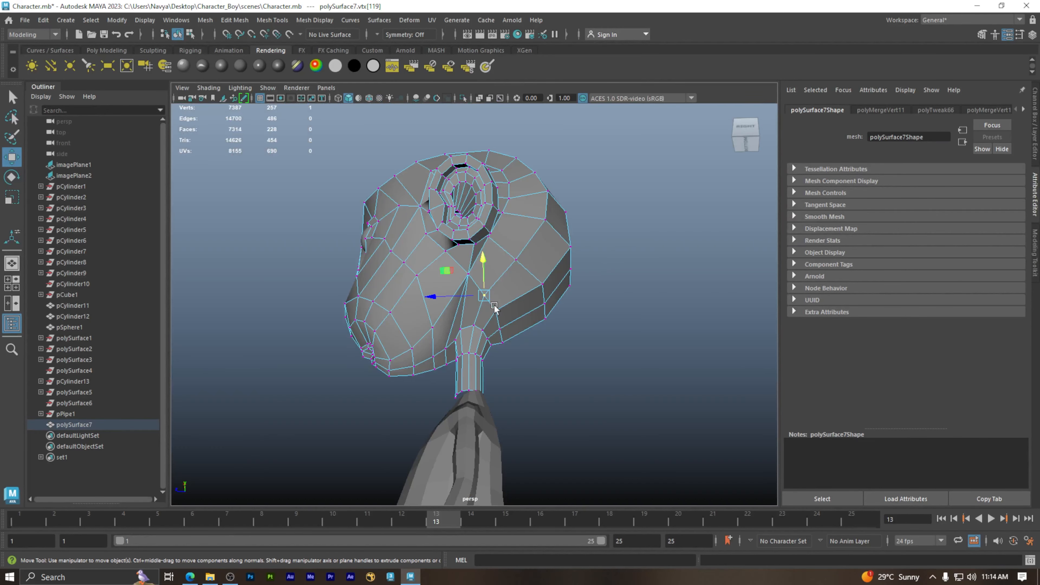
{"action": "scroll", "coordinate": [485, 310], "scroll_direction": "up", "scroll_amount": 5}
{"action": "left_click_drag", "start_coordinate": [489, 291], "coordinate": [523, 275]}
{"action": "key", "text": "ctrl+z"}
{"action": "left_click_drag", "start_coordinate": [464, 291], "coordinate": [517, 282]}
In the side view, move the two vertices on the lower back edge of the skull backward, away from the neck
{"action": "key", "text": "space"}
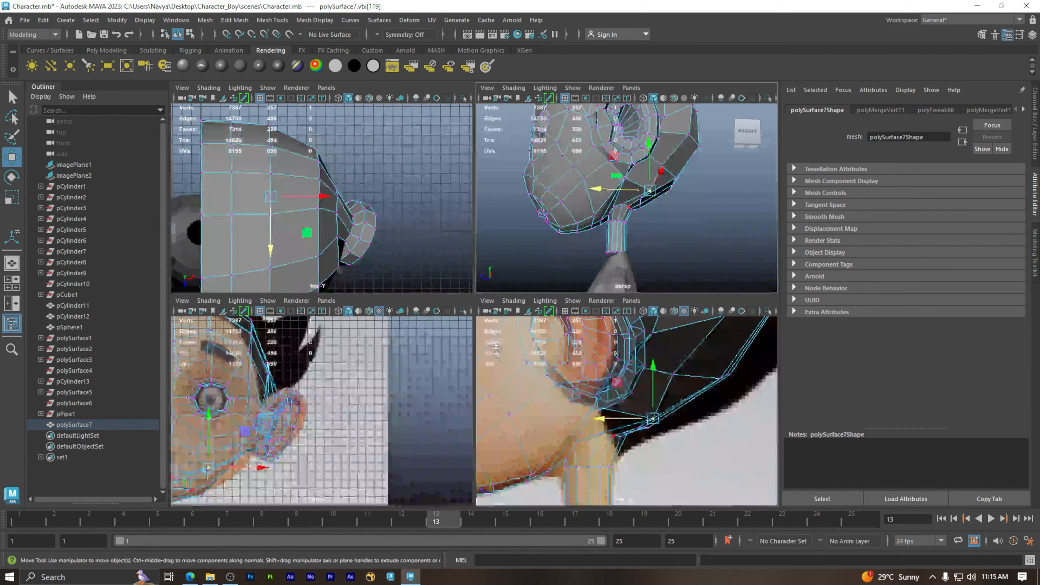
{"action": "key", "text": "space"}
{"action": "left_click_drag", "start_coordinate": [559, 353], "coordinate": [590, 327]}
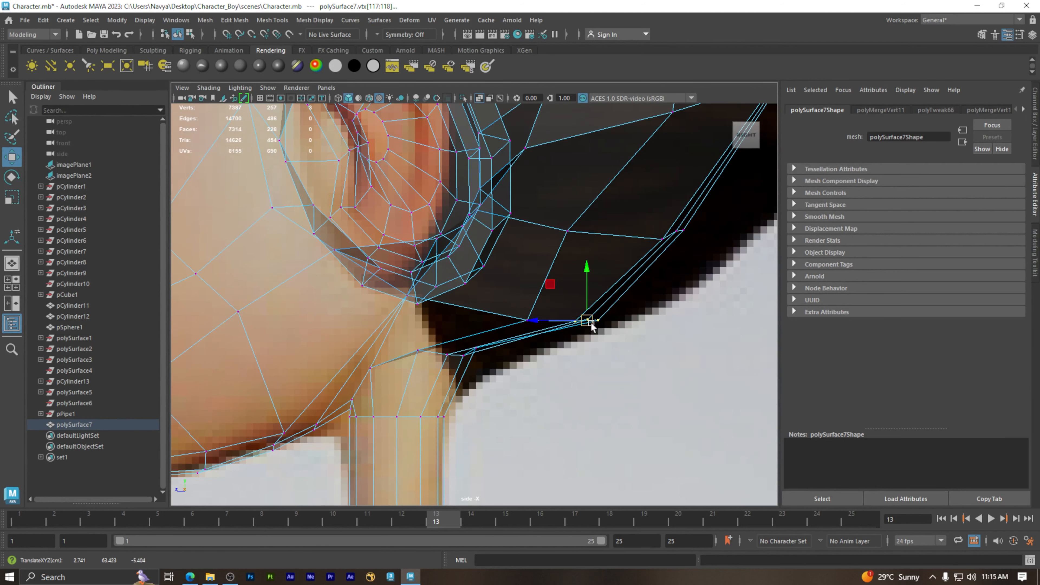
{"action": "key", "text": "space"}
{"action": "key", "text": "space"}
{"action": "left_click_drag", "start_coordinate": [656, 248], "coordinate": [634, 278], "text": "alt"}
Fine-tune the vertices at the base of the skull in the side view and check them in perspective
{"action": "key", "text": "space"}
{"action": "key", "text": "space"}
{"action": "mouse_move", "coordinate": [511, 300]}
{"action": "left_mouse_down", "text": "shift"}
{"action": "mouse_move", "coordinate": [547, 333]}
{"action": "mouse_move", "coordinate": [563, 322]}
{"action": "mouse_move", "coordinate": [516, 319]}
{"action": "mouse_move", "coordinate": [500, 299]}
{"action": "left_mouse_up", "text": "shift"}
{"action": "key", "text": "space"}
{"action": "key", "text": "space"}
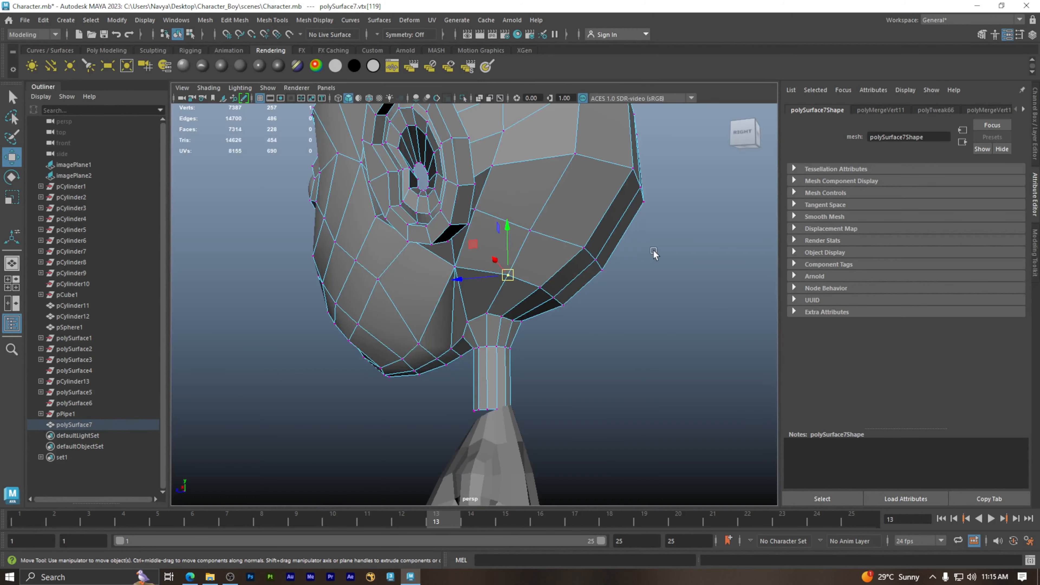
{"action": "mouse_move", "coordinate": [666, 286]}
{"action": "left_mouse_down", "text": "alt"}
{"action": "mouse_move", "coordinate": [636, 280]}
{"action": "mouse_move", "coordinate": [647, 285]}
{"action": "left_mouse_up", "text": "alt"}
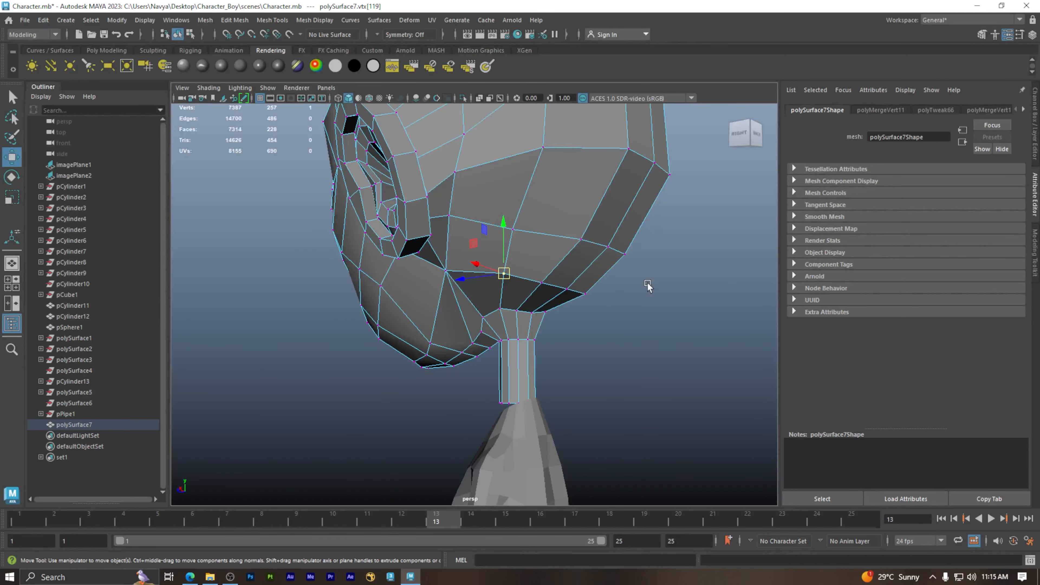
Preview the head smoothed in object mode and examine the ear and the back of the head
{"action": "key", "text": "3"}
{"action": "right_click_drag", "start_coordinate": [519, 253], "coordinate": [560, 238]}
{"action": "left_click", "coordinate": [646, 301]}
{"action": "left_click_drag", "start_coordinate": [645, 301], "coordinate": [502, 283], "text": "alt"}
{"action": "scroll", "coordinate": [602, 307], "scroll_direction": "up", "scroll_amount": 5}
{"action": "mouse_move", "coordinate": [229, 582]}
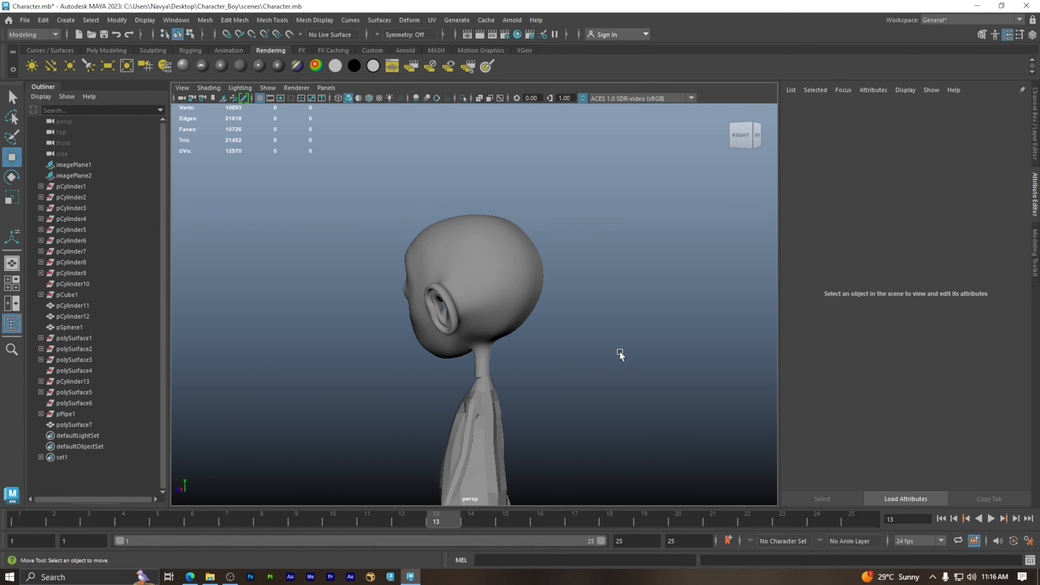